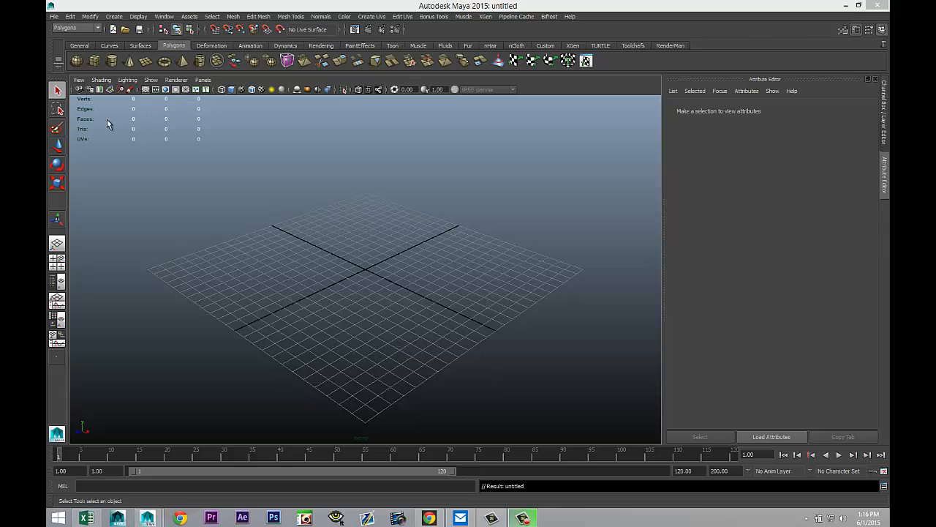
# Step: Create a flat polygon cylinder disc on the grid, about 11.8 in radius and 0.26 high, and open its creation history
pyautogui.click(112, 61)
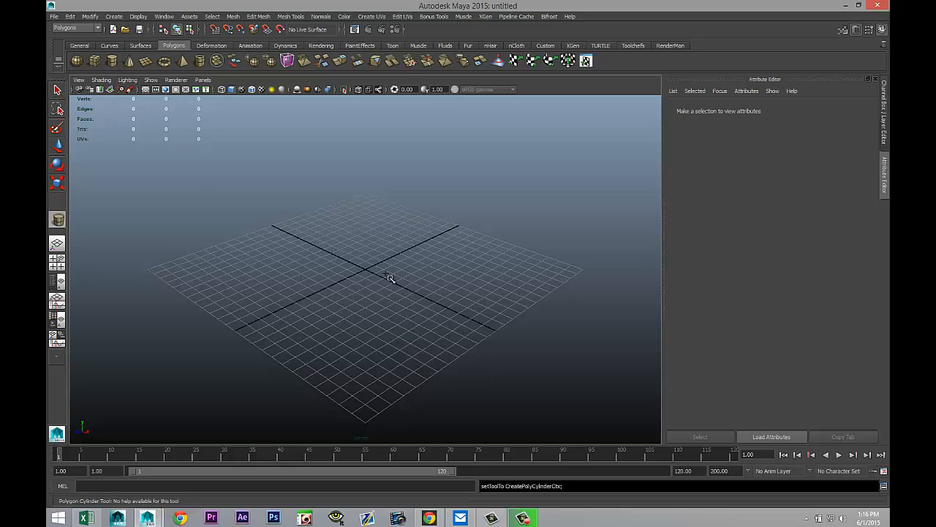
pyautogui.moveTo(366, 272); pyautogui.dragTo(505, 296)
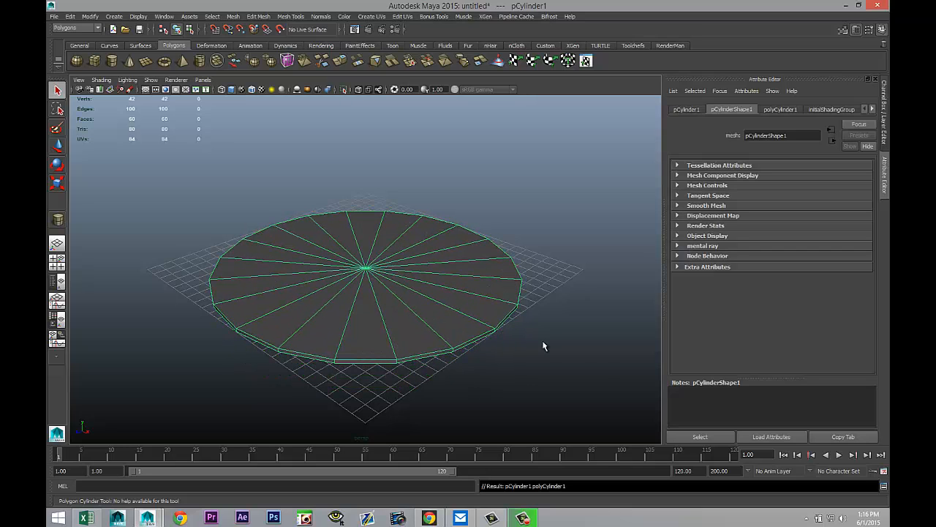
pyautogui.click(781, 110)
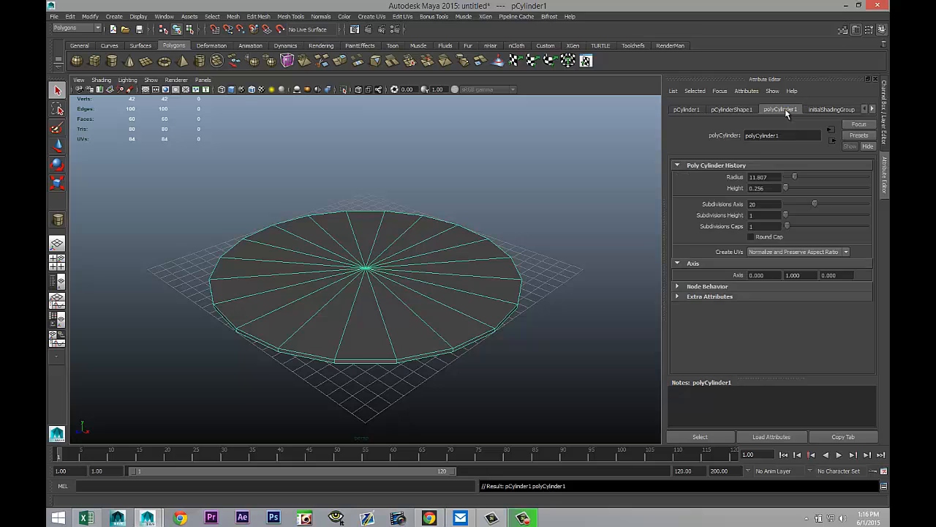
# Step: Set the cylinder's Subdivisions Axis to 30 and Subdivisions Caps to 6
pyautogui.click(770, 205)
pyautogui.write('30')
pyautogui.press('Return')
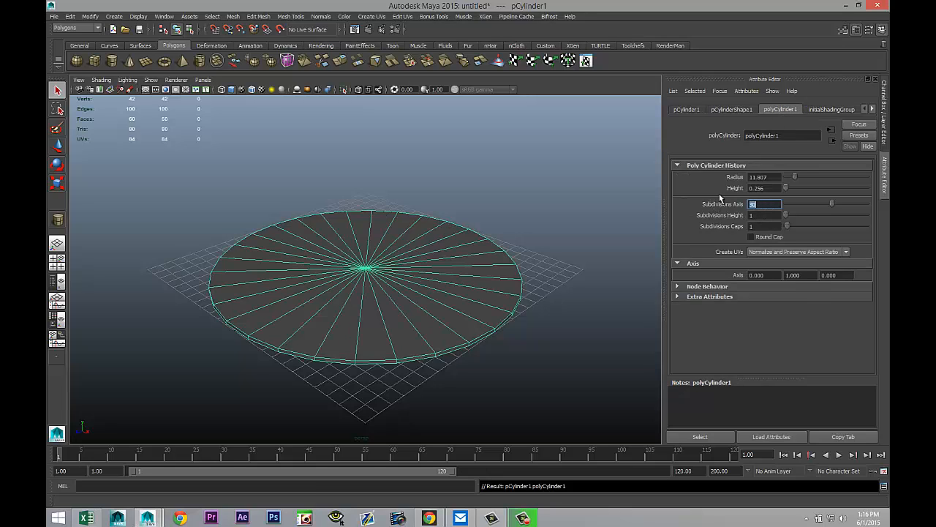
pyautogui.press('Tab')
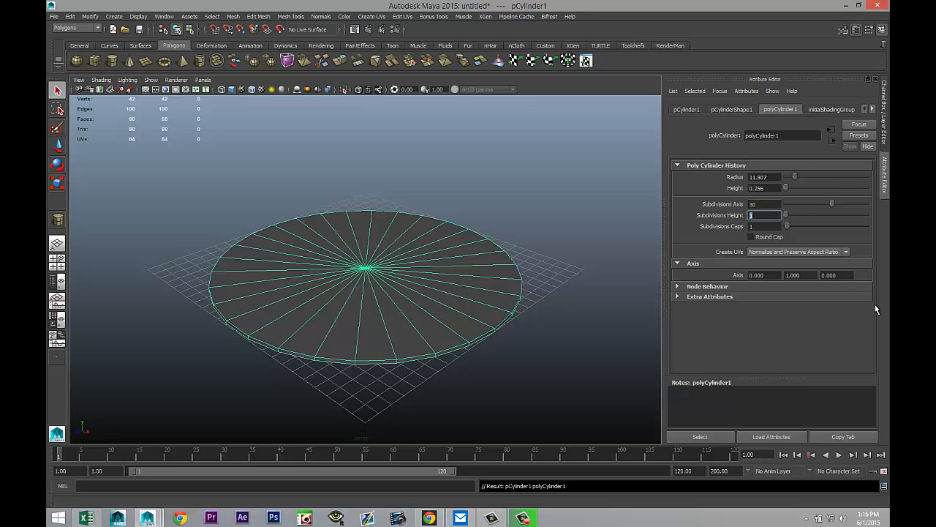
pyautogui.click(759, 226)
pyautogui.write('6')
pyautogui.press('Return')
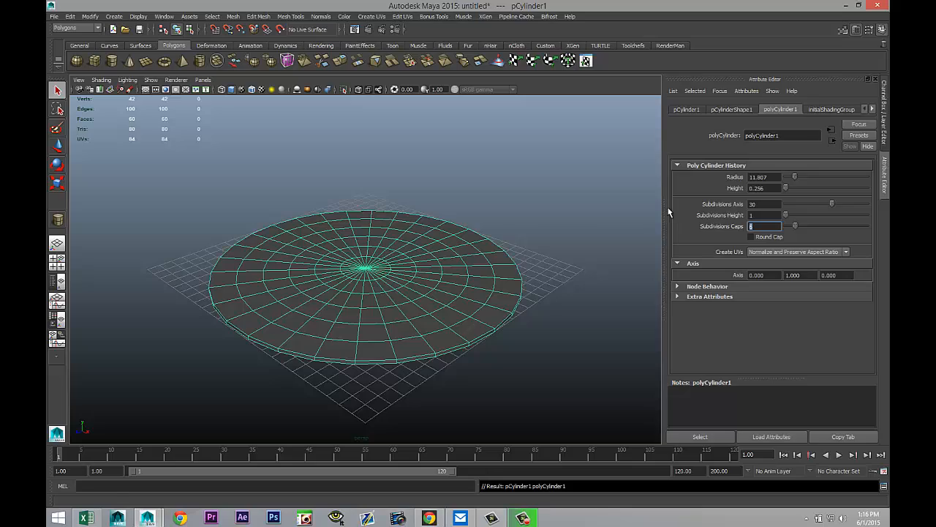
# Step: Select a ring of cap faces partway between the disc's centre and rim as a face loop
pyautogui.keyDown('alt'); pyautogui.moveTo(498, 368); pyautogui.dragTo(512, 282); pyautogui.keyUp('alt')
pyautogui.moveTo(367, 210); pyautogui.dragTo(370, 235, button='right')
pyautogui.doubleClick(357, 217)
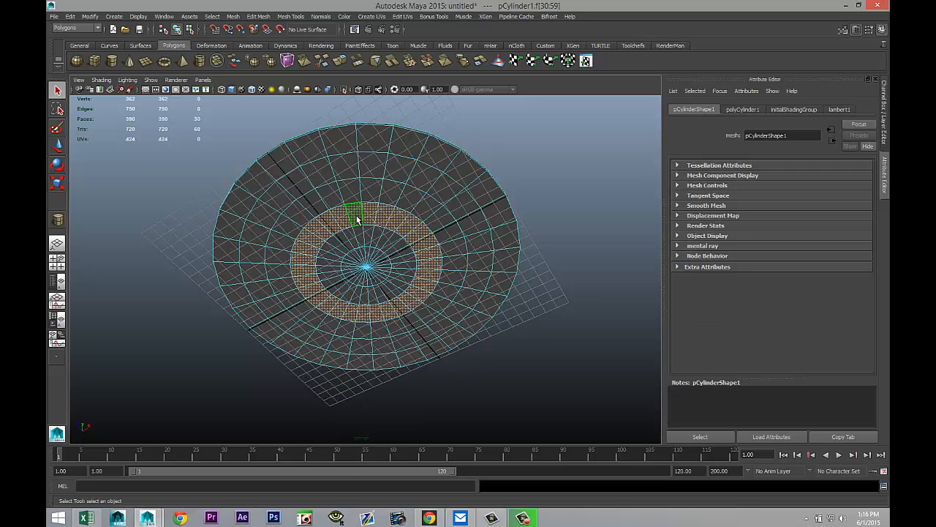
# Step: Add the faces of the inner ring around the centre to the selection one by one
pyautogui.moveTo(516, 352)
pyautogui.keyDown('alt'); pyautogui.mouseDown()
pyautogui.moveTo(519, 341)
pyautogui.moveTo(511, 346)
pyautogui.mouseUp(); pyautogui.keyUp('alt')
pyautogui.scroll(5, 500, 360)
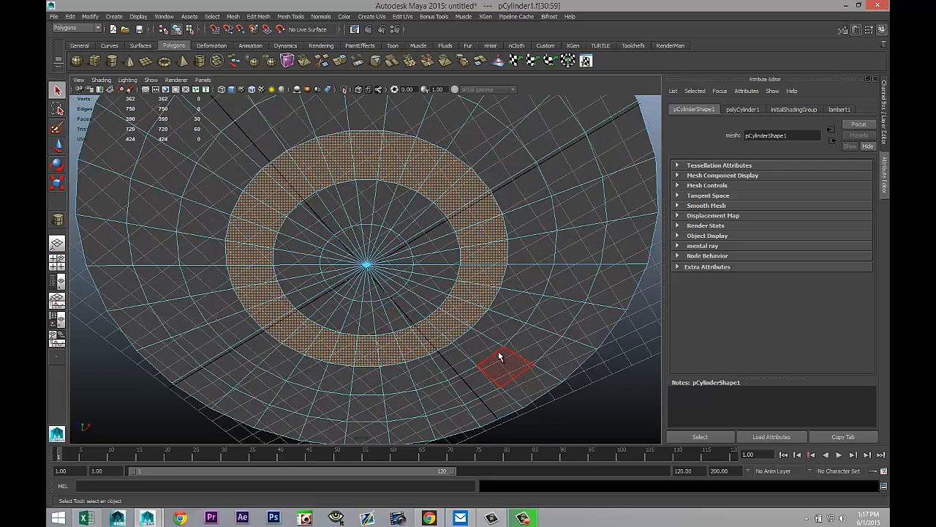
pyautogui.keyDown('shift'); pyautogui.click(372, 234); pyautogui.keyUp('shift')
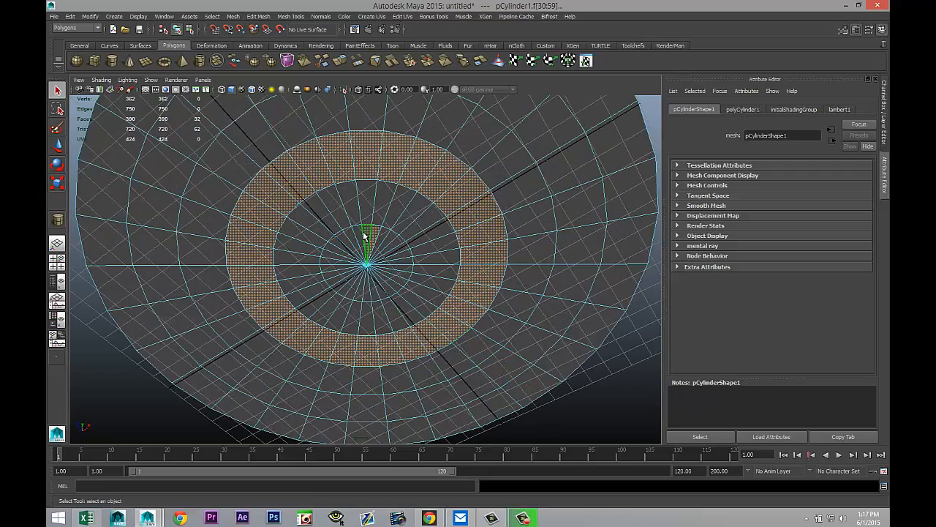
pyautogui.keyDown('shift'); pyautogui.click(364, 234); pyautogui.keyUp('shift')
pyautogui.keyDown('shift'); pyautogui.click(341, 243); pyautogui.keyUp('shift')
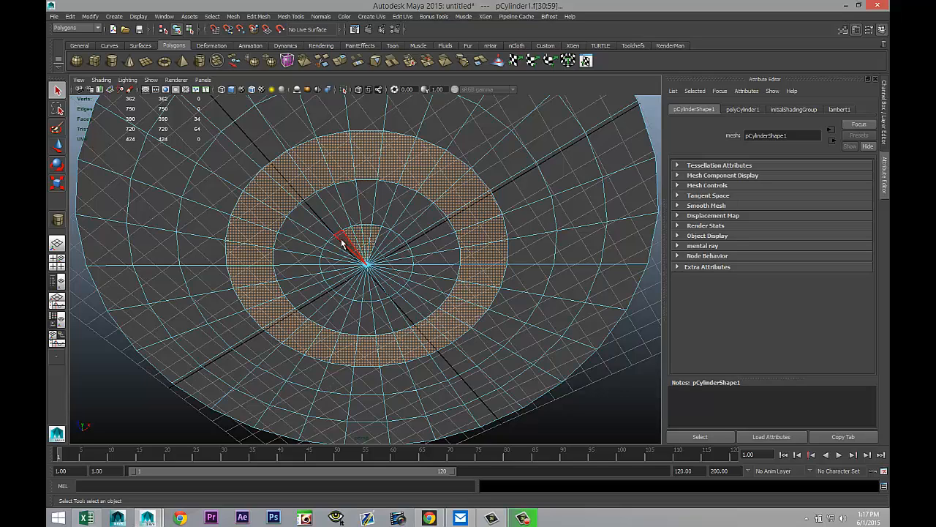
pyautogui.keyDown('shift'); pyautogui.click(338, 245); pyautogui.keyUp('shift')
pyautogui.keyDown('shift'); pyautogui.click(335, 249); pyautogui.keyUp('shift')
pyautogui.keyDown('shift'); pyautogui.click(335, 255); pyautogui.keyUp('shift')
pyautogui.keyDown('shift'); pyautogui.click(334, 262); pyautogui.keyUp('shift')
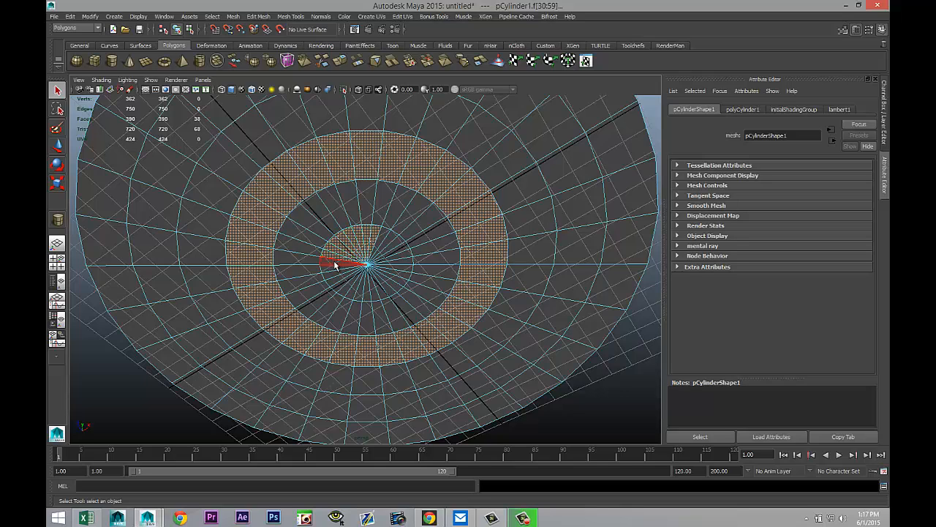
pyautogui.keyDown('shift'); pyautogui.click(334, 268); pyautogui.keyUp('shift')
pyautogui.keyDown('shift'); pyautogui.click(333, 274); pyautogui.keyUp('shift')
pyautogui.keyDown('shift'); pyautogui.click(335, 279); pyautogui.keyUp('shift')
pyautogui.keyDown('shift'); pyautogui.click(338, 285); pyautogui.keyUp('shift')
pyautogui.keyDown('shift'); pyautogui.click(344, 292); pyautogui.keyUp('shift')
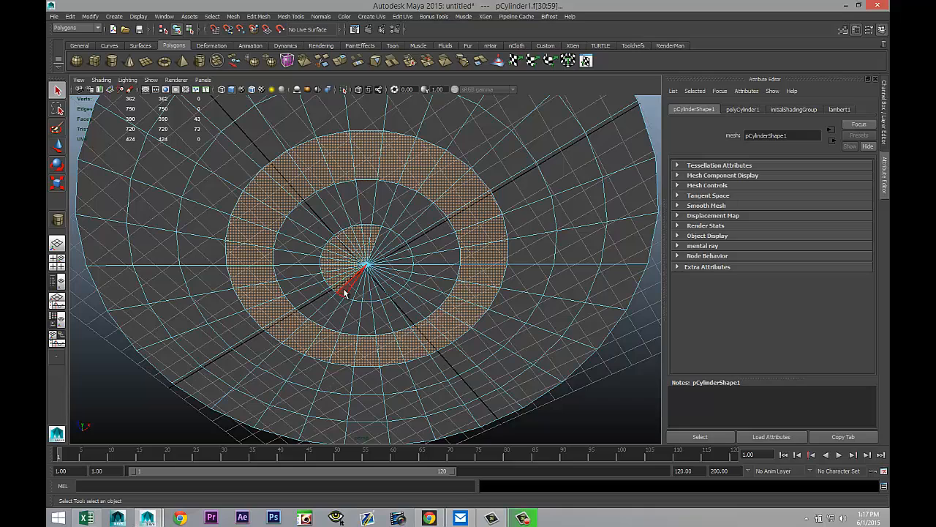
pyautogui.keyDown('shift'); pyautogui.click(351, 296); pyautogui.keyUp('shift')
pyautogui.keyDown('shift'); pyautogui.click(356, 299); pyautogui.keyUp('shift')
pyautogui.keyDown('shift'); pyautogui.click(363, 300); pyautogui.keyUp('shift')
pyautogui.keyDown('shift'); pyautogui.click(370, 301); pyautogui.keyUp('shift')
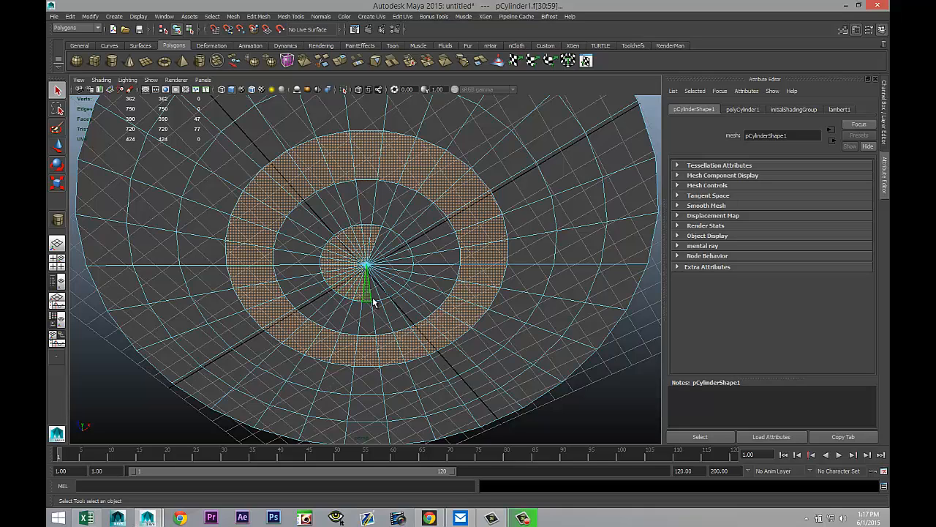
pyautogui.keyDown('shift'); pyautogui.click(381, 297); pyautogui.keyUp('shift')
pyautogui.keyDown('shift'); pyautogui.click(387, 295); pyautogui.keyUp('shift')
pyautogui.keyDown('shift'); pyautogui.click(394, 292); pyautogui.keyUp('shift')
pyautogui.keyDown('shift'); pyautogui.click(401, 287); pyautogui.keyUp('shift')
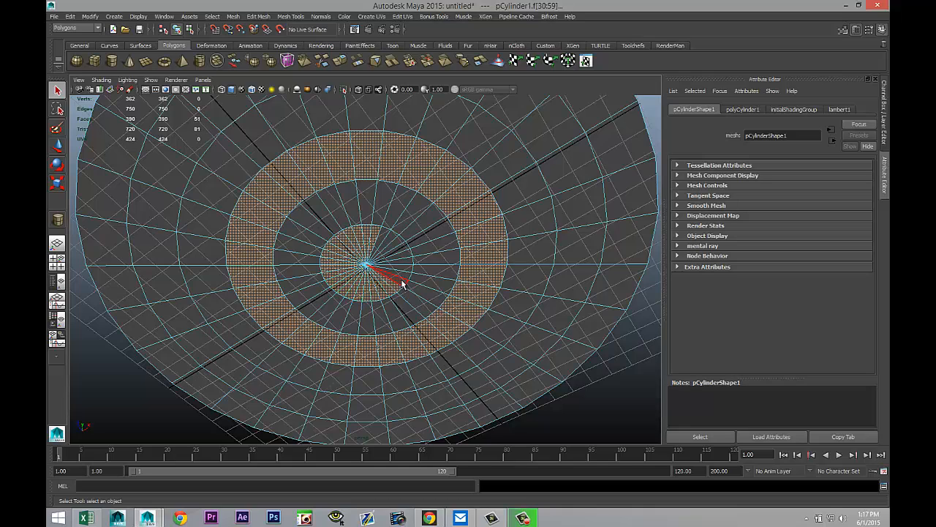
pyautogui.keyDown('shift'); pyautogui.click(404, 280); pyautogui.keyUp('shift')
pyautogui.keyDown('shift'); pyautogui.click(405, 272); pyautogui.keyUp('shift')
pyautogui.keyDown('shift'); pyautogui.click(405, 264); pyautogui.keyUp('shift')
pyautogui.keyDown('shift'); pyautogui.click(403, 254); pyautogui.keyUp('shift')
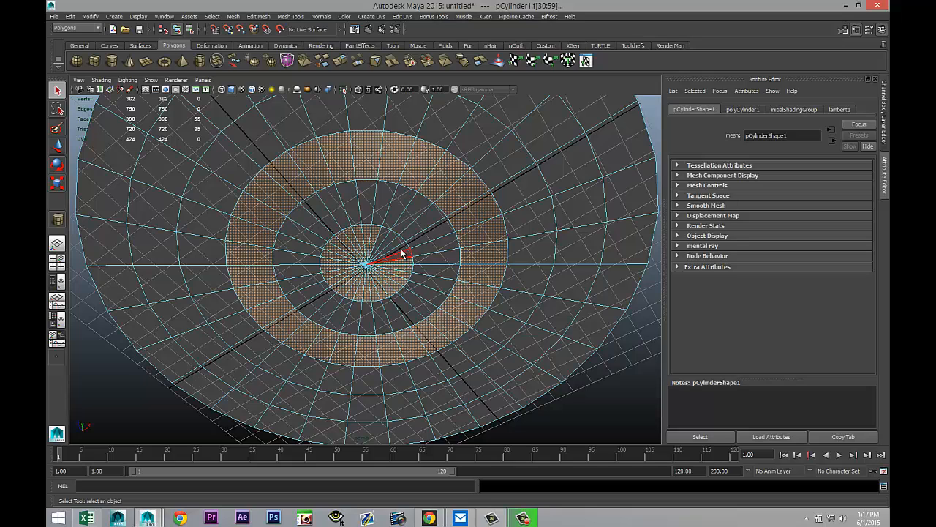
pyautogui.keyDown('shift'); pyautogui.click(399, 249); pyautogui.keyUp('shift')
pyautogui.keyDown('shift'); pyautogui.click(395, 243); pyautogui.keyUp('shift')
pyautogui.keyDown('shift'); pyautogui.click(389, 239); pyautogui.keyUp('shift')
pyautogui.keyDown('shift'); pyautogui.click(381, 236); pyautogui.keyUp('shift')
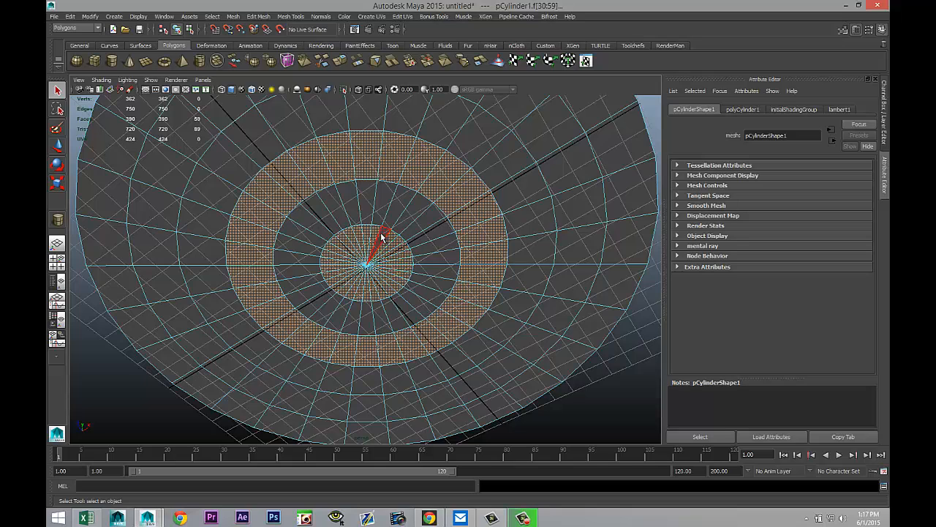
# Step: Extrude the two selected face rings and move them slightly down along Y, then deselect
pyautogui.keyDown('shift'); pyautogui.click(499, 230); pyautogui.keyUp('shift')
pyautogui.moveTo(500, 253)
pyautogui.keyDown('alt'); pyautogui.mouseDown()
pyautogui.moveTo(502, 332)
pyautogui.moveTo(518, 259)
pyautogui.moveTo(498, 267)
pyautogui.mouseUp(); pyautogui.keyUp('alt')
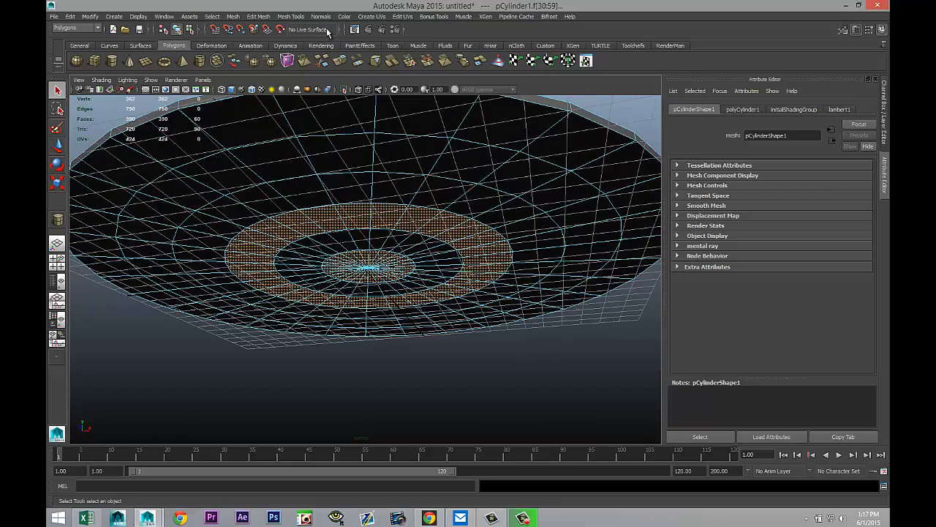
pyautogui.click(256, 17)
pyautogui.click(300, 273)
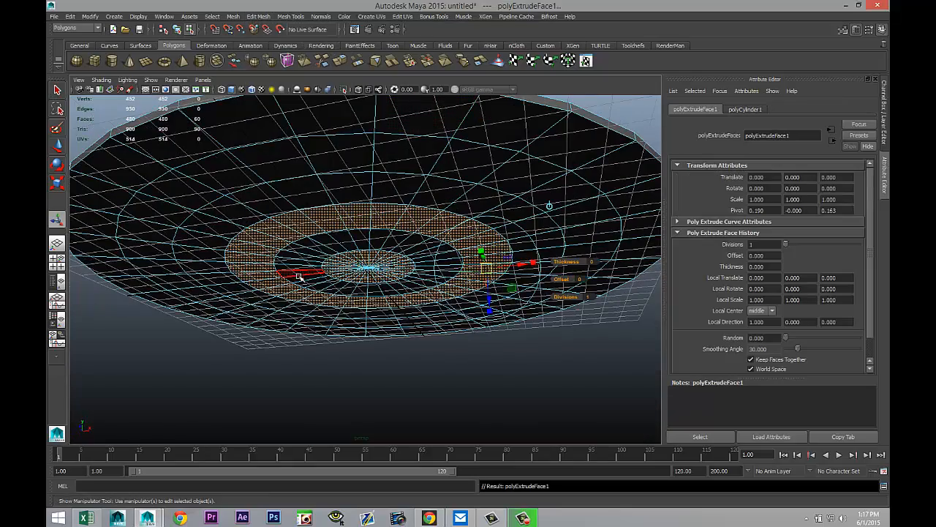
pyautogui.press('w')
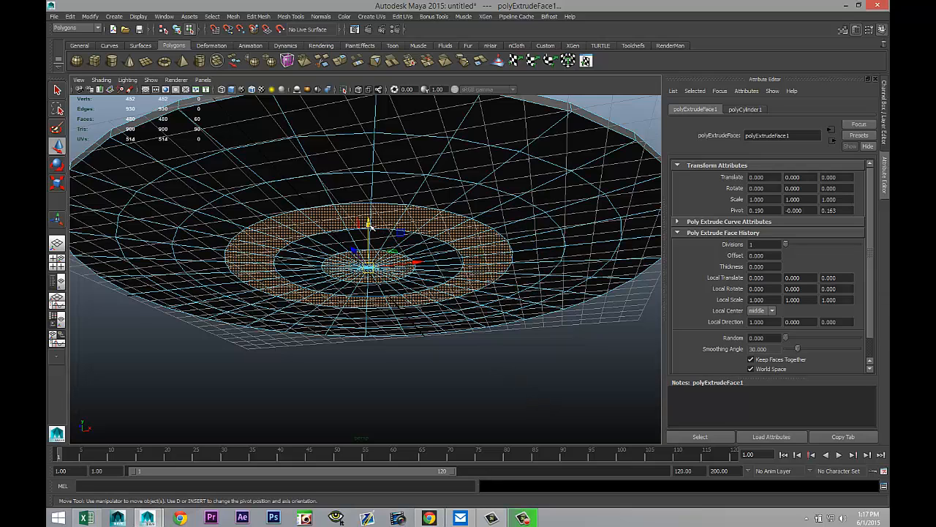
pyautogui.moveTo(371, 223); pyautogui.dragTo(371, 229)
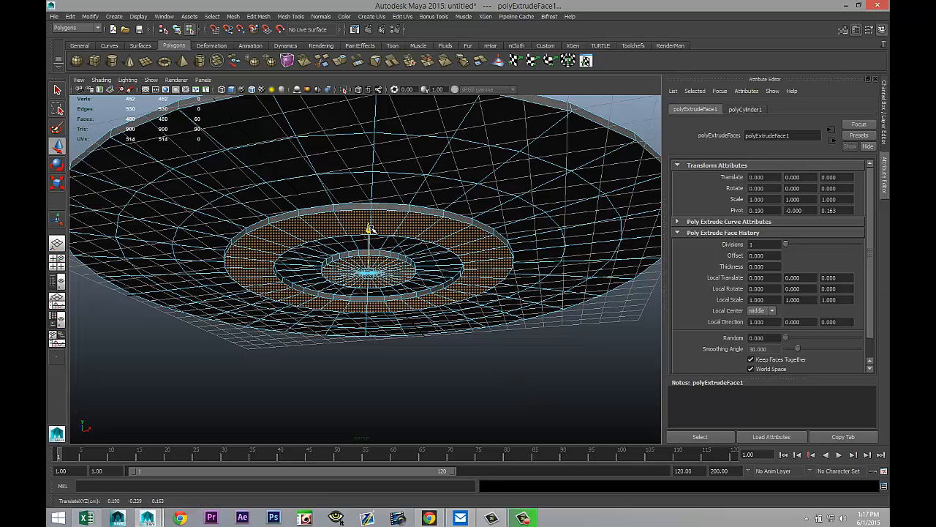
pyautogui.click(449, 391)
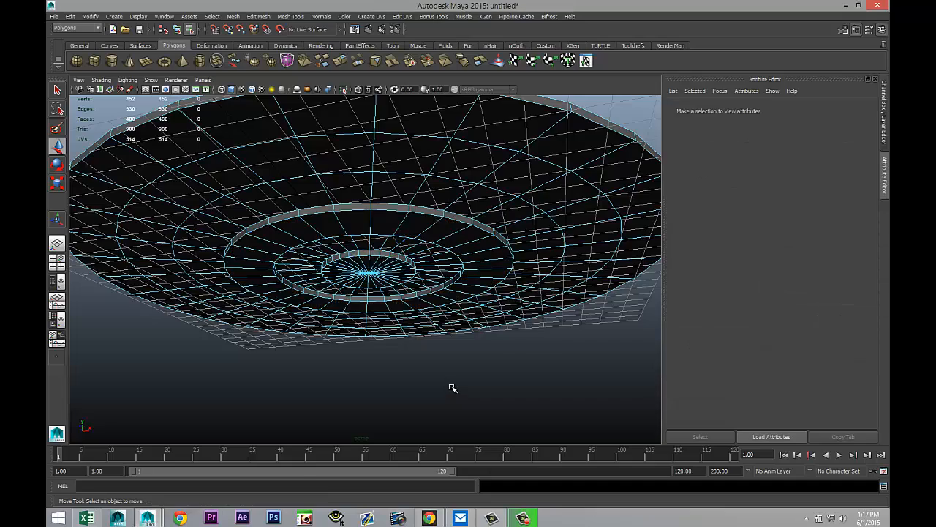
# Step: Select several outer edge loops of the disc and raise them slightly along Y
pyautogui.press('f')
pyautogui.keyDown('alt'); pyautogui.moveTo(475, 350); pyautogui.dragTo(479, 395); pyautogui.keyUp('alt')
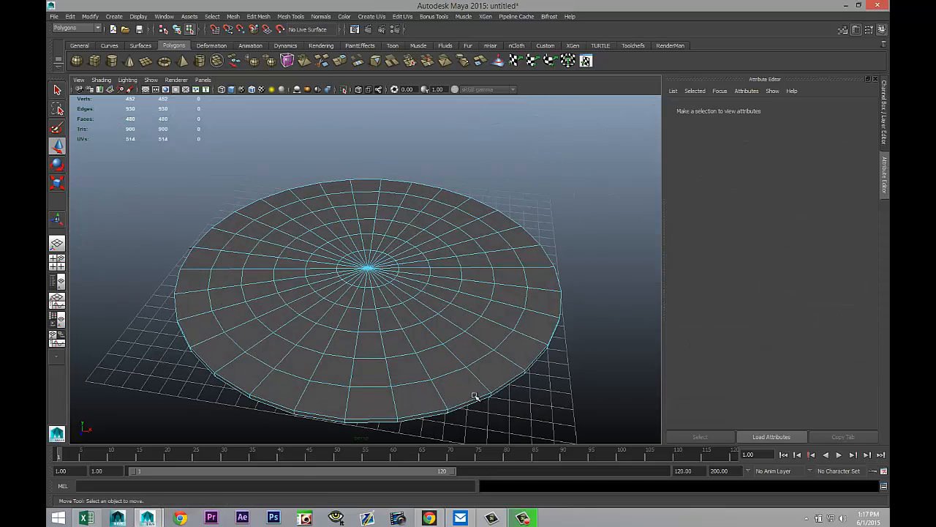
pyautogui.keyDown('alt'); pyautogui.moveTo(493, 358); pyautogui.dragTo(446, 359); pyautogui.keyUp('alt')
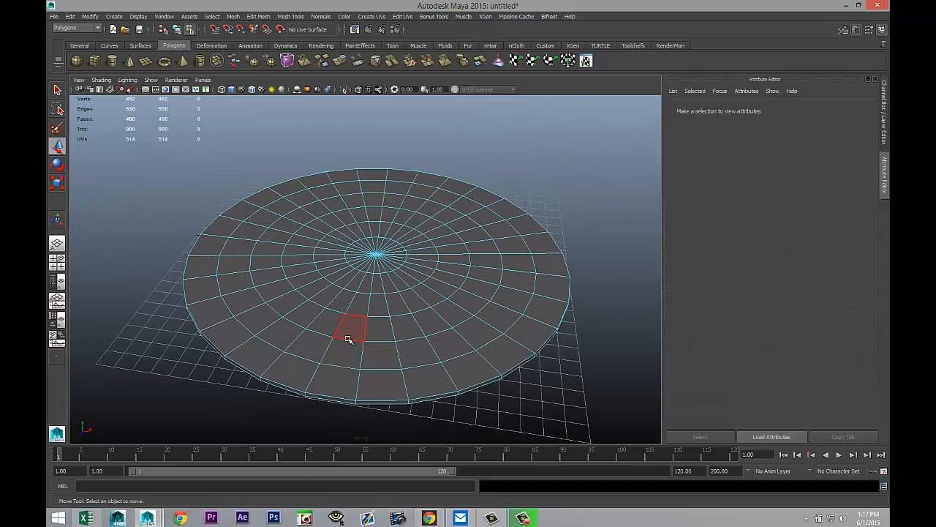
pyautogui.moveTo(348, 340); pyautogui.dragTo(347, 256, button='right')
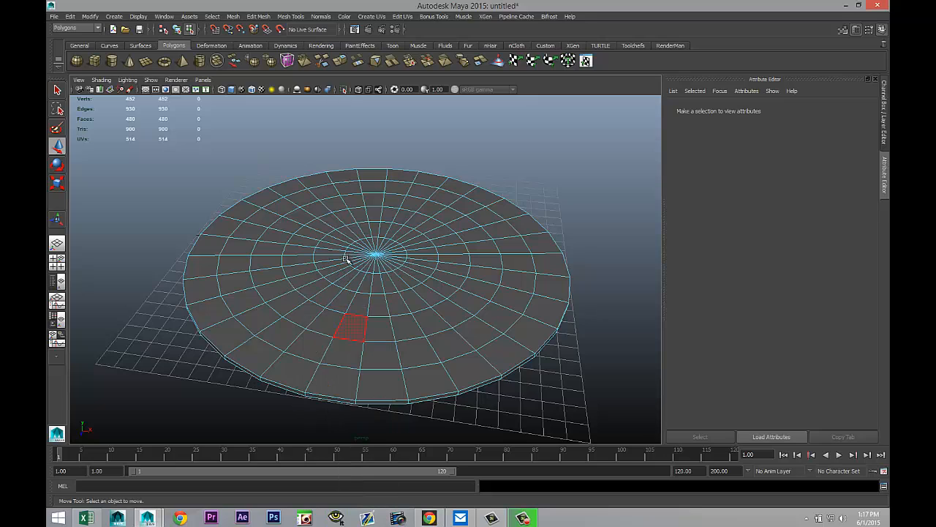
pyautogui.doubleClick(352, 340)
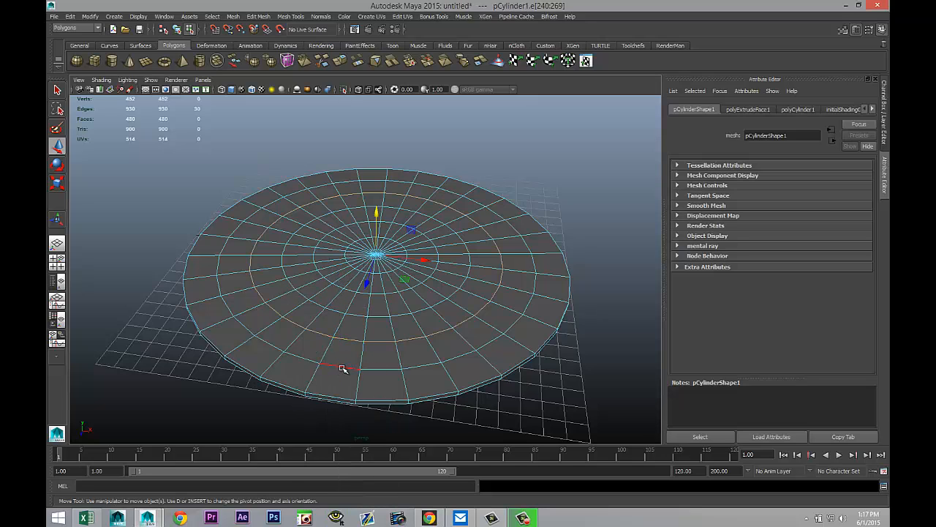
pyautogui.keyDown('shift'); pyautogui.doubleClick(340, 399); pyautogui.keyUp('shift')
pyautogui.keyDown('alt'); pyautogui.moveTo(498, 415); pyautogui.dragTo(502, 351); pyautogui.keyUp('alt')
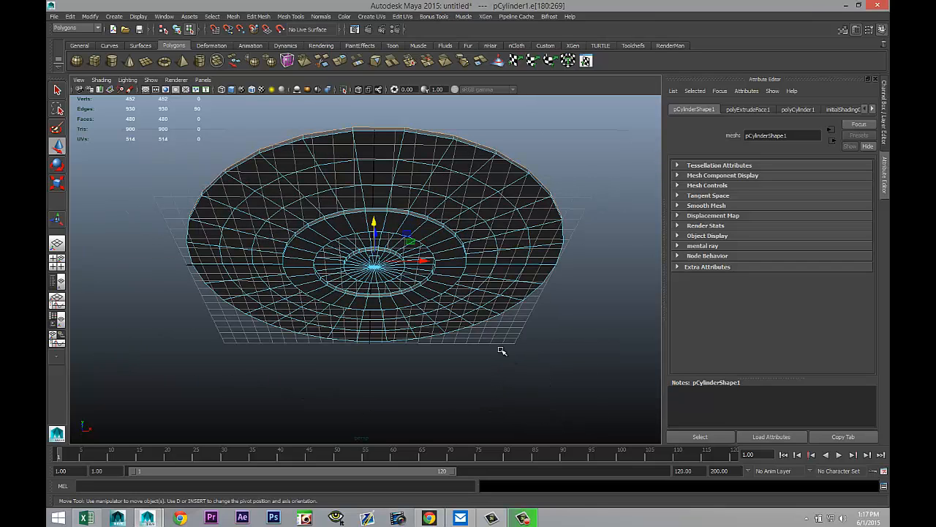
pyautogui.keyDown('shift'); pyautogui.doubleClick(384, 133); pyautogui.keyUp('shift')
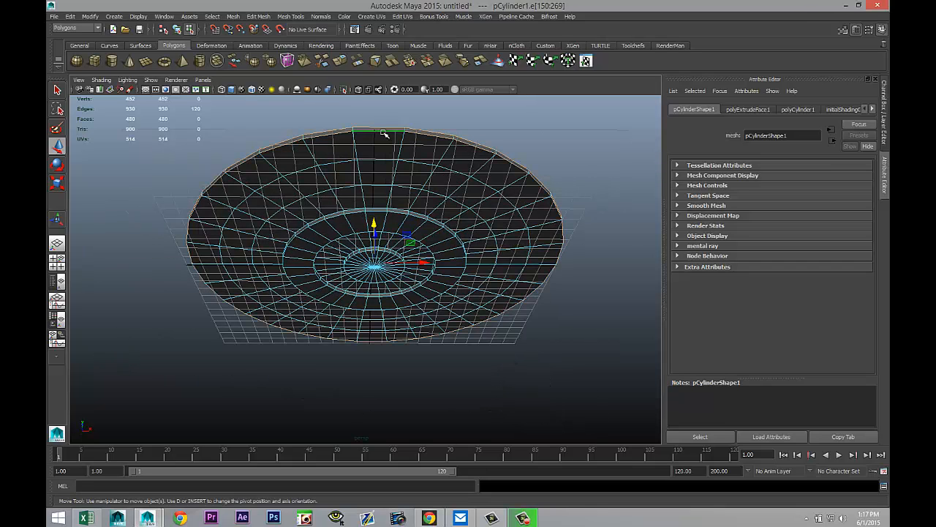
pyautogui.keyDown('shift'); pyautogui.doubleClick(379, 184); pyautogui.keyUp('shift')
pyautogui.keyDown('alt'); pyautogui.moveTo(507, 337); pyautogui.dragTo(503, 370); pyautogui.keyUp('alt')
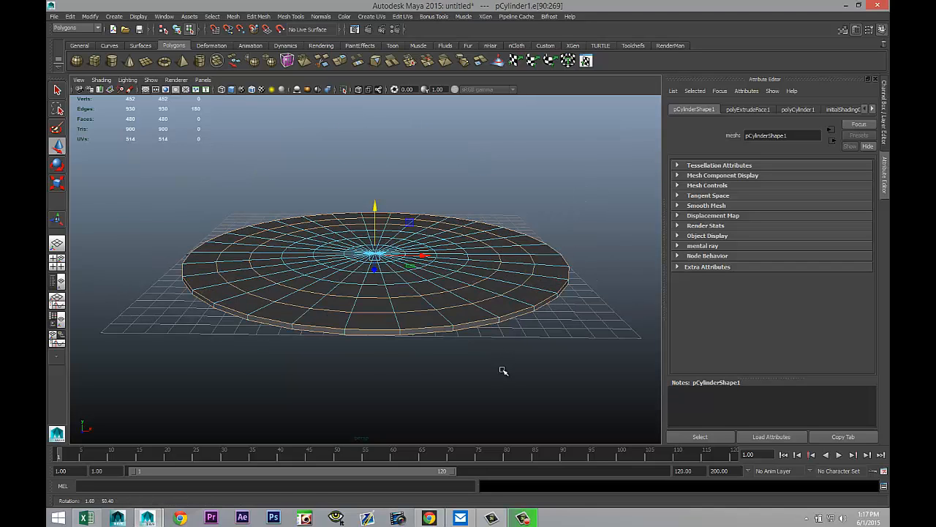
pyautogui.moveTo(375, 208); pyautogui.dragTo(376, 198)
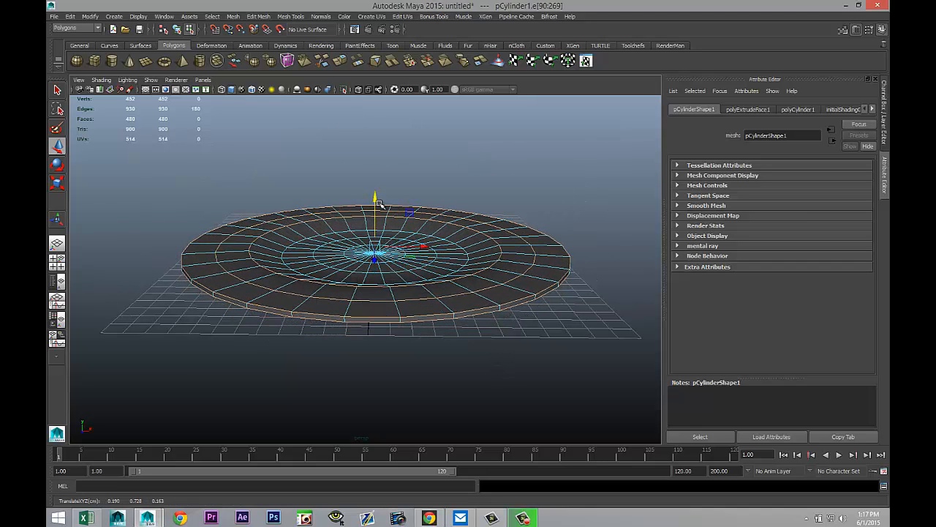
# Step: Select two outer edge loops toward the rim and raise them further along Y
pyautogui.doubleClick(340, 301)
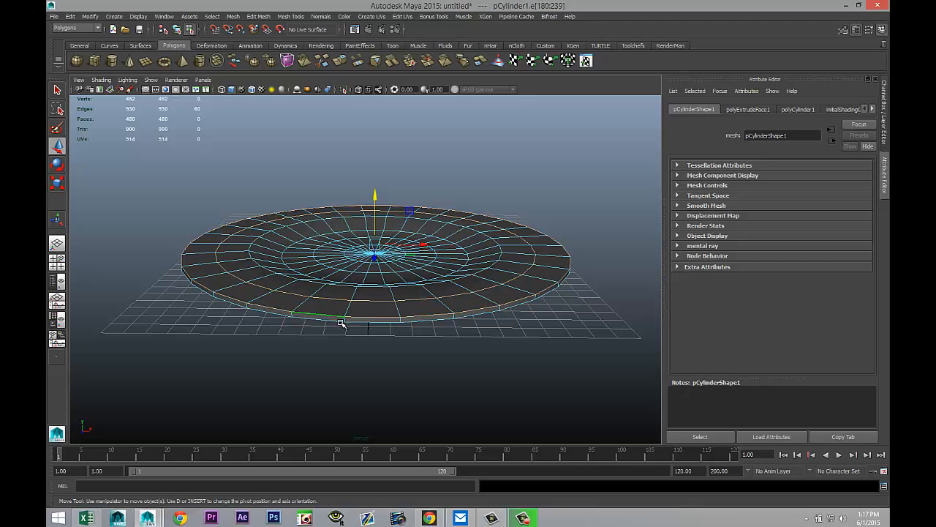
pyautogui.keyDown('alt'); pyautogui.moveTo(363, 395); pyautogui.dragTo(357, 283); pyautogui.keyUp('alt')
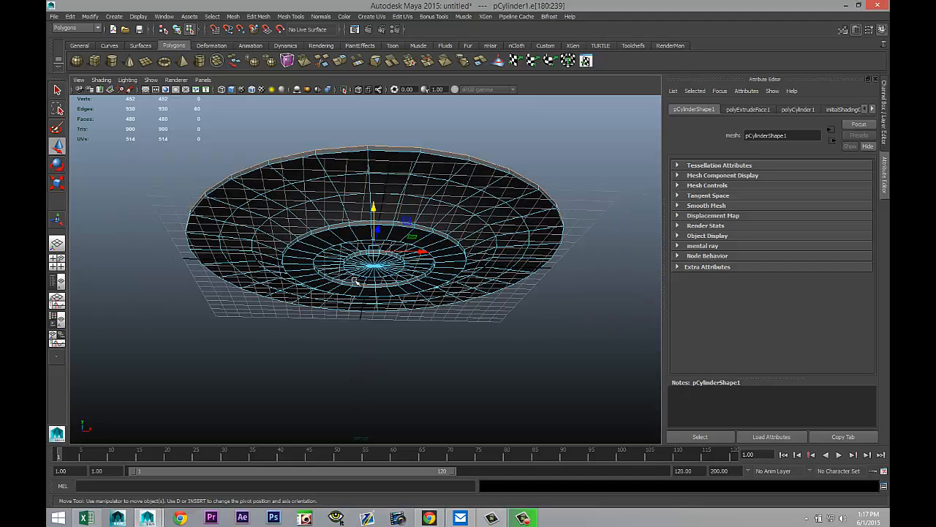
pyautogui.keyDown('shift'); pyautogui.doubleClick(339, 155); pyautogui.keyUp('shift')
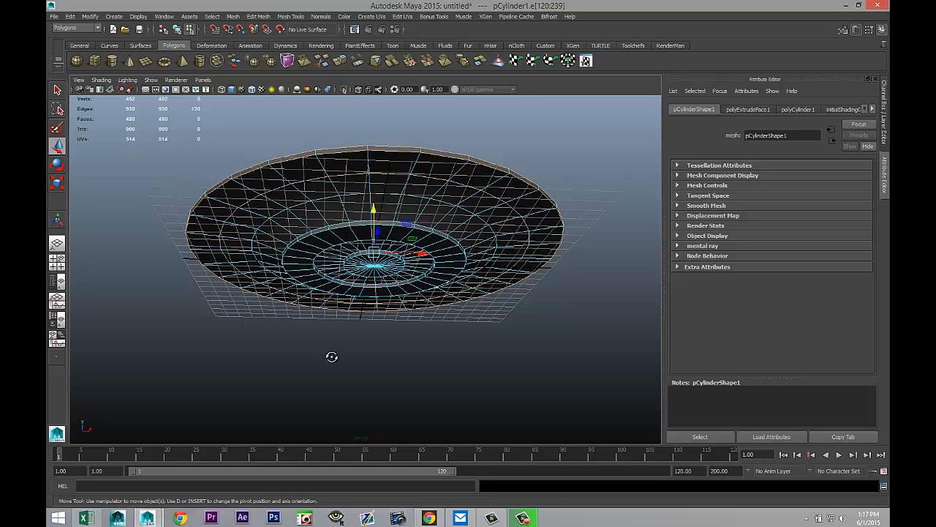
pyautogui.keyDown('alt'); pyautogui.moveTo(330, 355); pyautogui.dragTo(334, 381); pyautogui.keyUp('alt')
pyautogui.moveTo(375, 202); pyautogui.dragTo(375, 188)
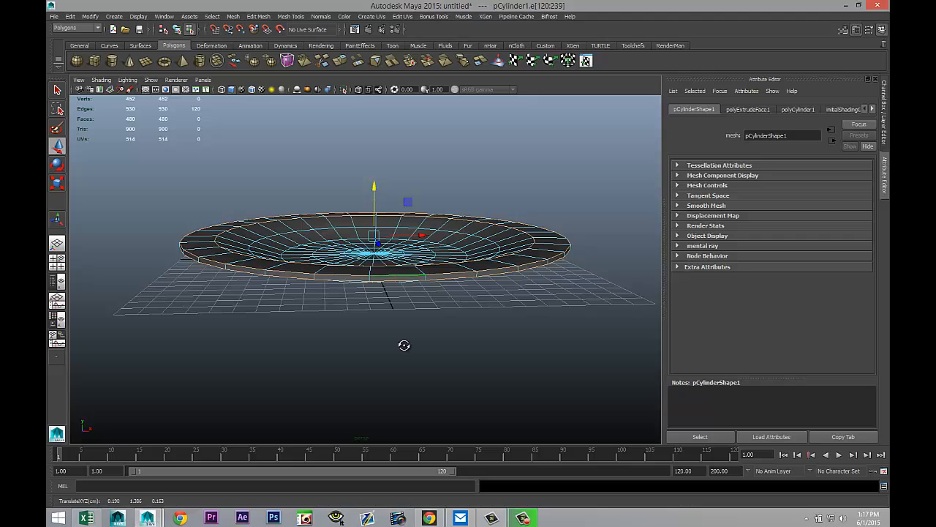
# Step: Select the rim's edge loops and raise them higher along Y to curve the plate upward
pyautogui.moveTo(404, 344)
pyautogui.keyDown('alt'); pyautogui.mouseDown()
pyautogui.moveTo(412, 324)
pyautogui.moveTo(411, 341)
pyautogui.mouseUp(); pyautogui.keyUp('alt')
pyautogui.keyDown('alt'); pyautogui.moveTo(307, 295); pyautogui.dragTo(299, 341); pyautogui.keyUp('alt')
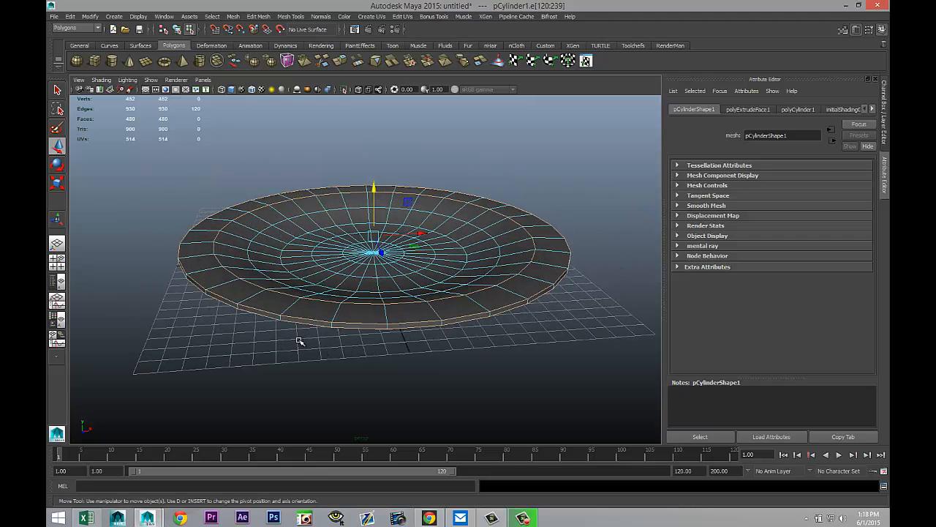
pyautogui.doubleClick(309, 321)
pyautogui.keyDown('shift'); pyautogui.doubleClick(313, 326); pyautogui.keyUp('shift')
pyautogui.moveTo(374, 192); pyautogui.dragTo(375, 180)
# Step: Deselect everything and switch the plate to smooth mesh preview, viewing it from below
pyautogui.keyDown('alt'); pyautogui.moveTo(431, 320); pyautogui.dragTo(487, 330); pyautogui.keyUp('alt')
pyautogui.click(443, 327)
pyautogui.scroll(8, 477, 348)
pyautogui.moveTo(531, 266); pyautogui.dragTo(547, 256, button='right')
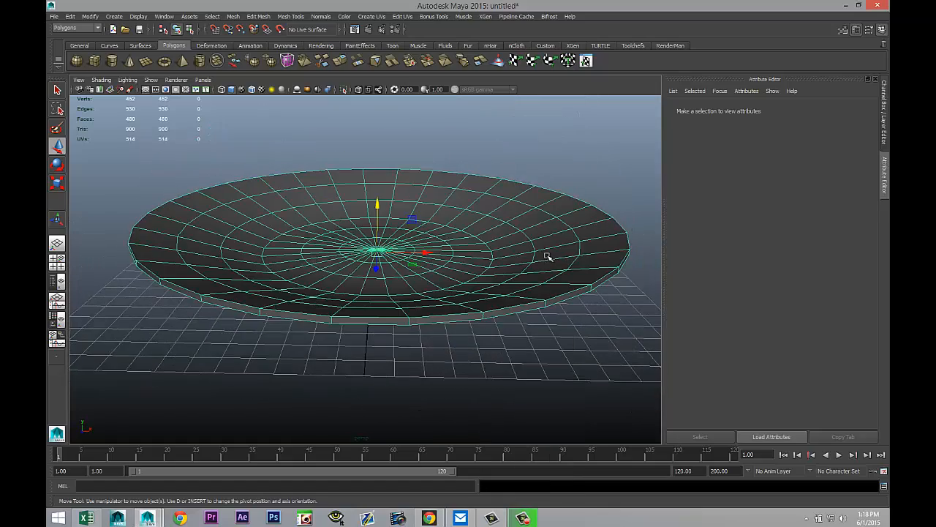
pyautogui.press('3')
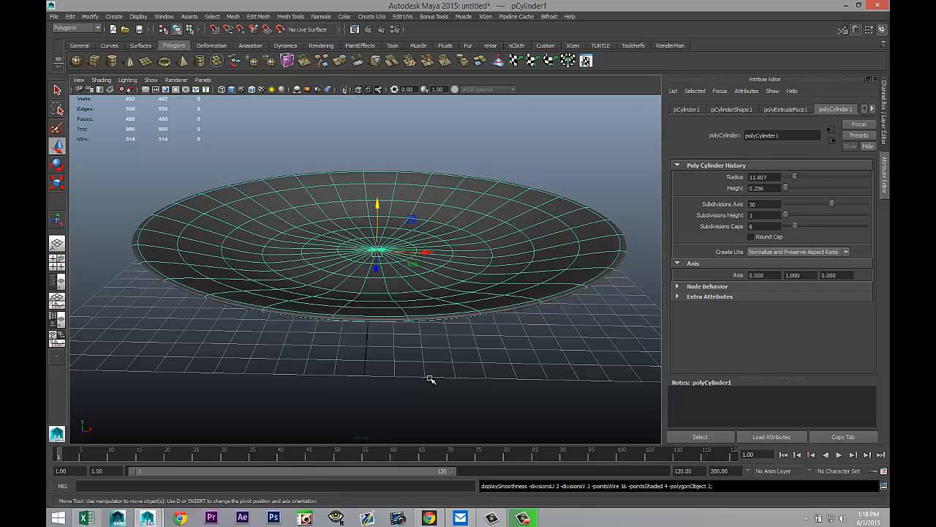
pyautogui.click(428, 379)
pyautogui.keyDown('alt'); pyautogui.moveTo(481, 382); pyautogui.dragTo(485, 353); pyautogui.keyUp('alt')
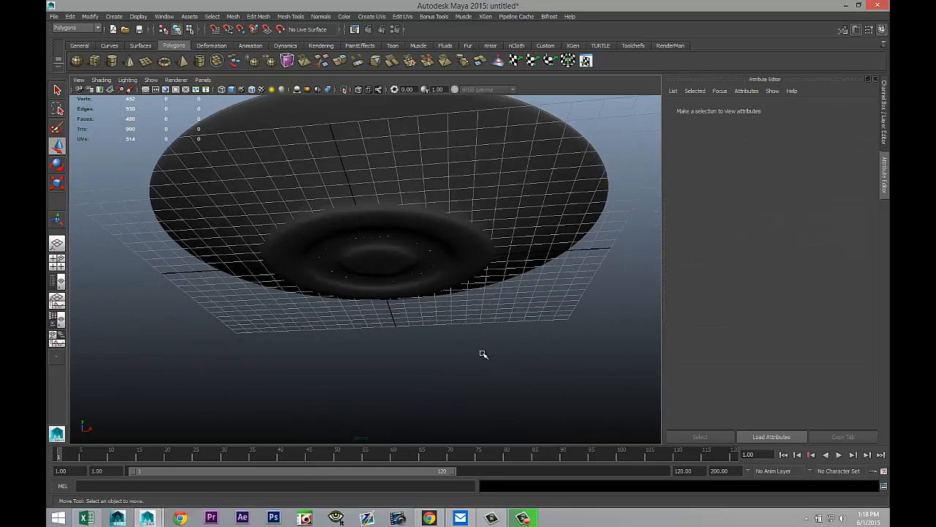
# Step: Select the plate and return it to its standard polygon display, viewing it edge-on from the side
pyautogui.keyDown('alt'); pyautogui.moveTo(464, 317); pyautogui.dragTo(453, 296); pyautogui.keyUp('alt')
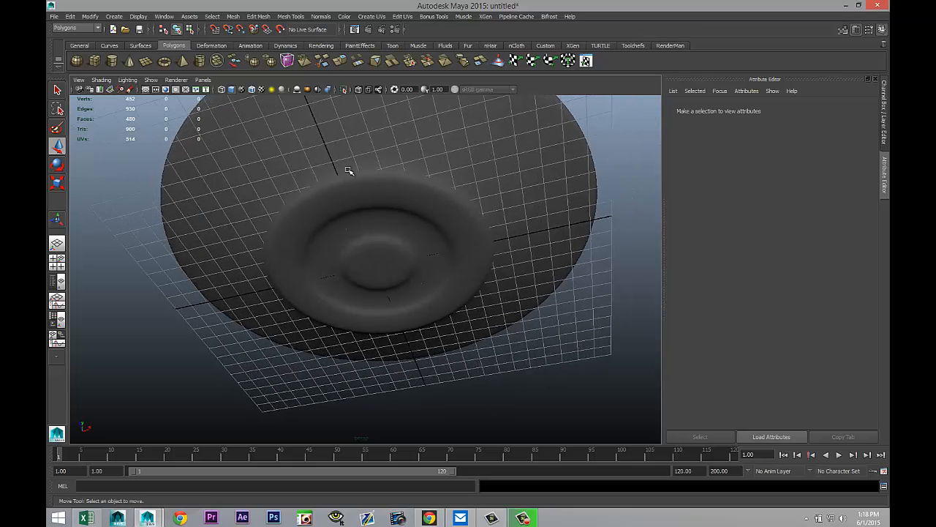
pyautogui.click(426, 207)
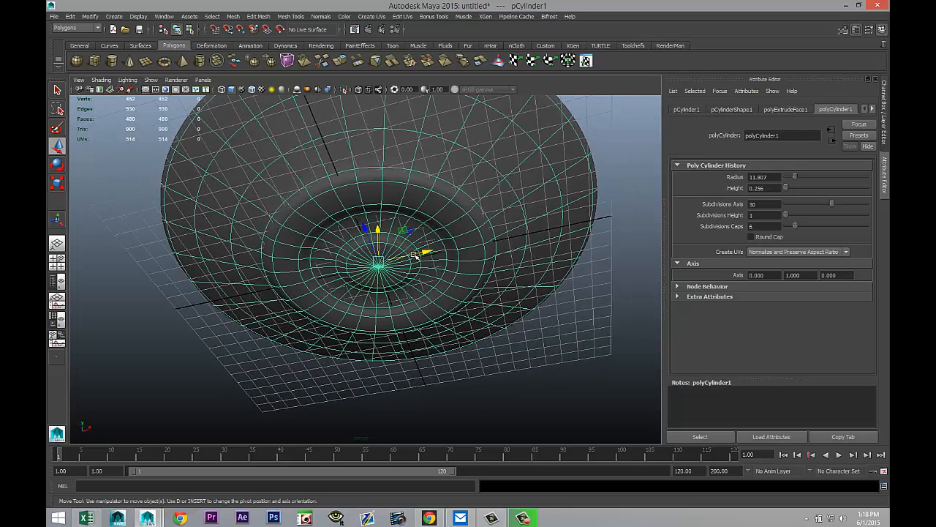
pyautogui.press('1')
pyautogui.keyDown('alt'); pyautogui.moveTo(414, 254); pyautogui.dragTo(391, 58); pyautogui.keyUp('alt')
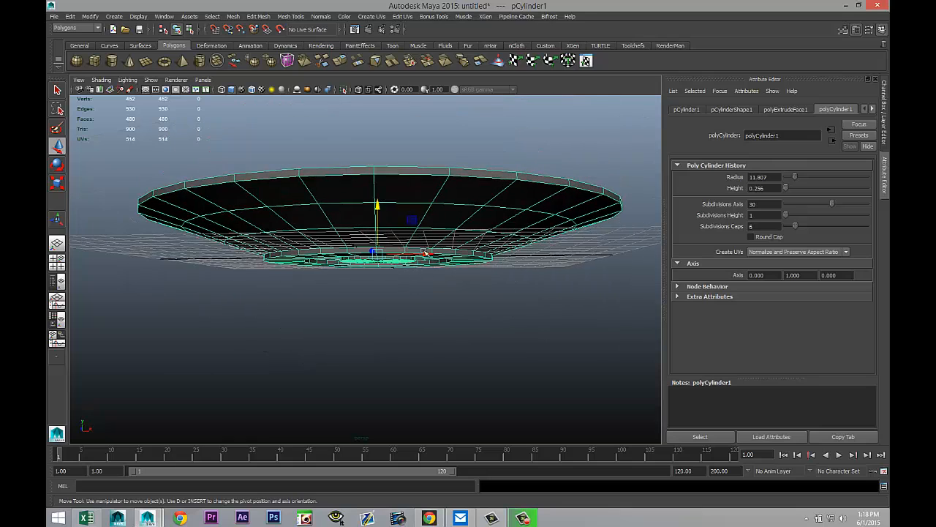
# Step: Insert two edge loops around the plate's rim thickness with the Insert Edge Loop Tool, then close its settings
pyautogui.click(289, 17)
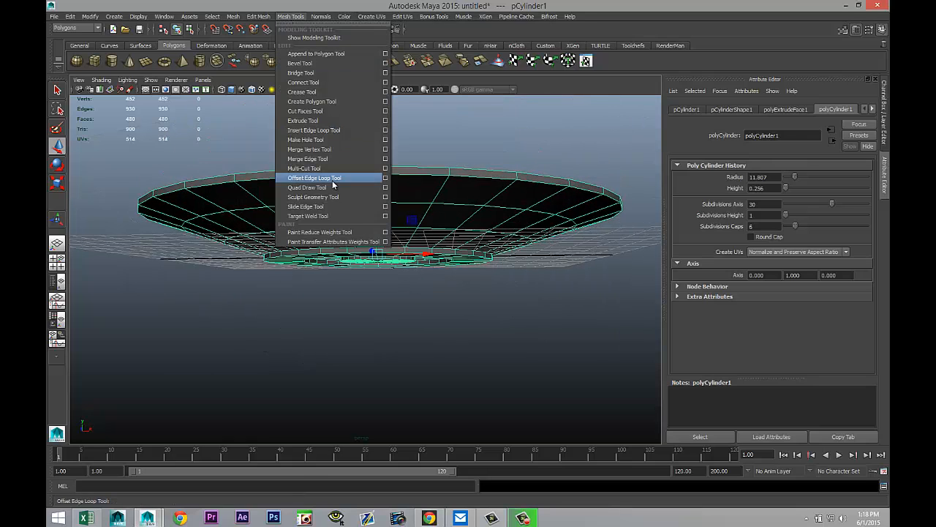
pyautogui.click(385, 130)
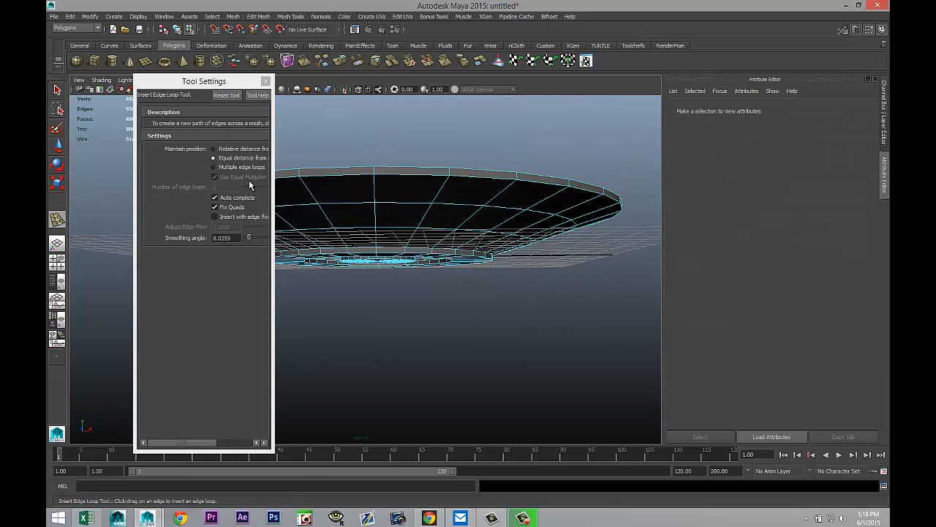
pyautogui.keyDown('alt'); pyautogui.moveTo(319, 239); pyautogui.dragTo(378, 256); pyautogui.keyUp('alt')
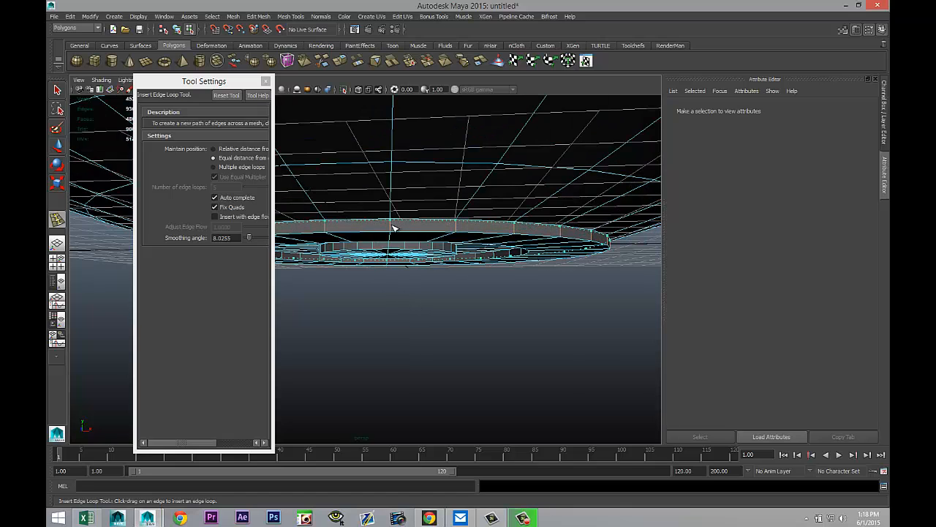
pyautogui.click(394, 229)
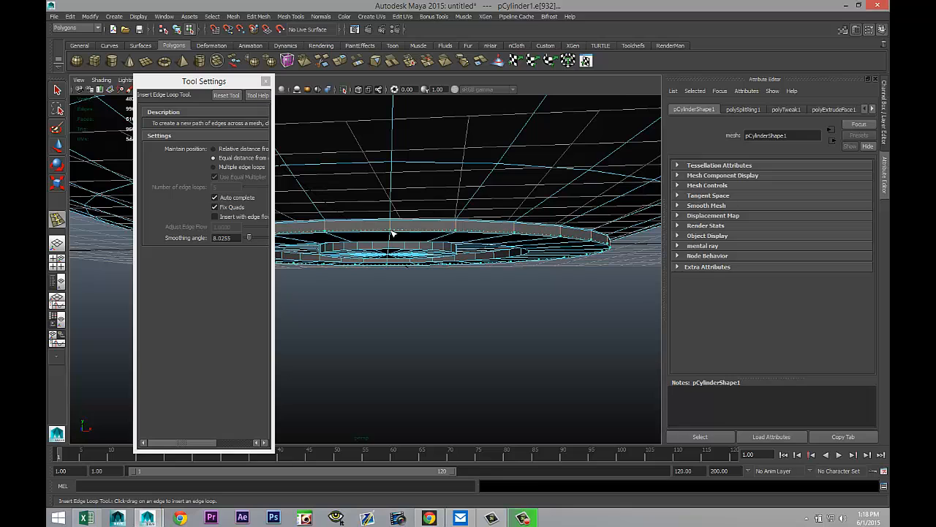
pyautogui.click(392, 233)
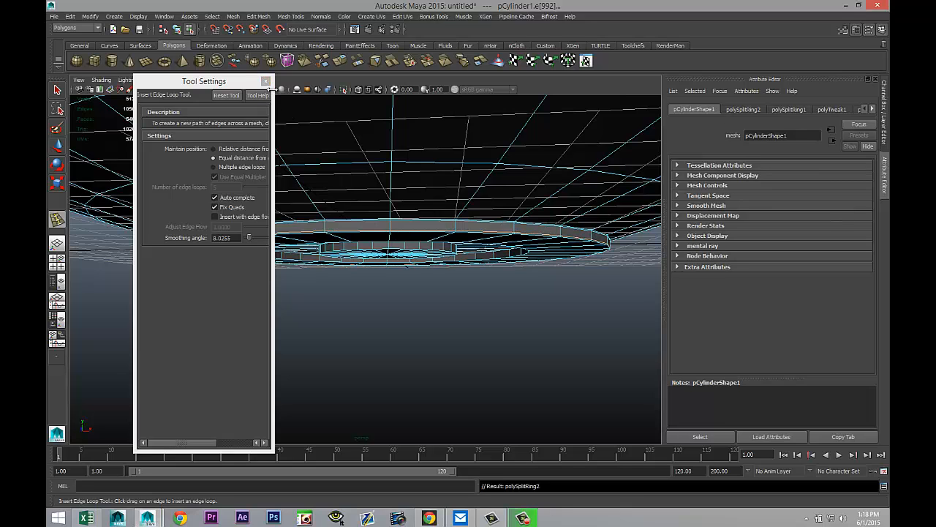
pyautogui.press('q')
pyautogui.click(266, 81)
# Step: Examine the smoothed plate from several angles and distances
pyautogui.keyDown('alt'); pyautogui.moveTo(351, 292); pyautogui.dragTo(449, 192); pyautogui.keyUp('alt')
pyautogui.moveTo(450, 188); pyautogui.dragTo(479, 177, button='right')
pyautogui.click(462, 197)
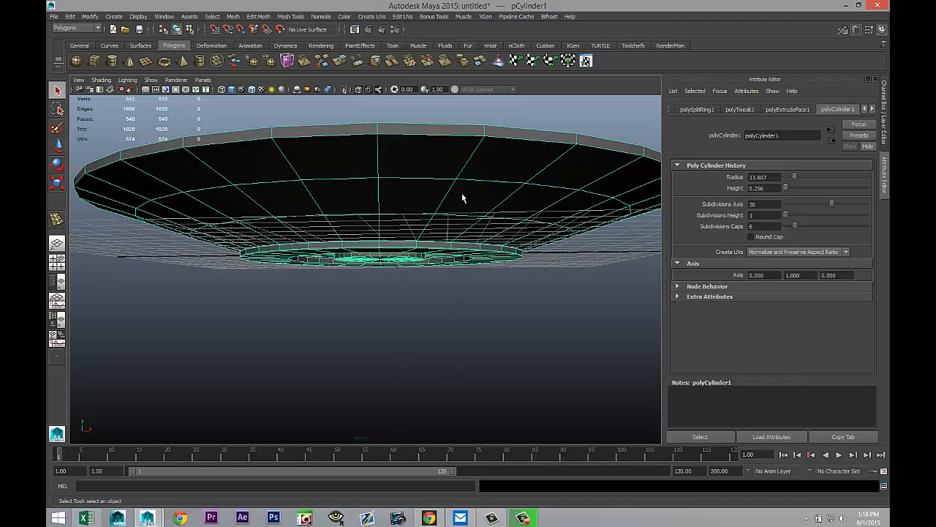
pyautogui.click(418, 338)
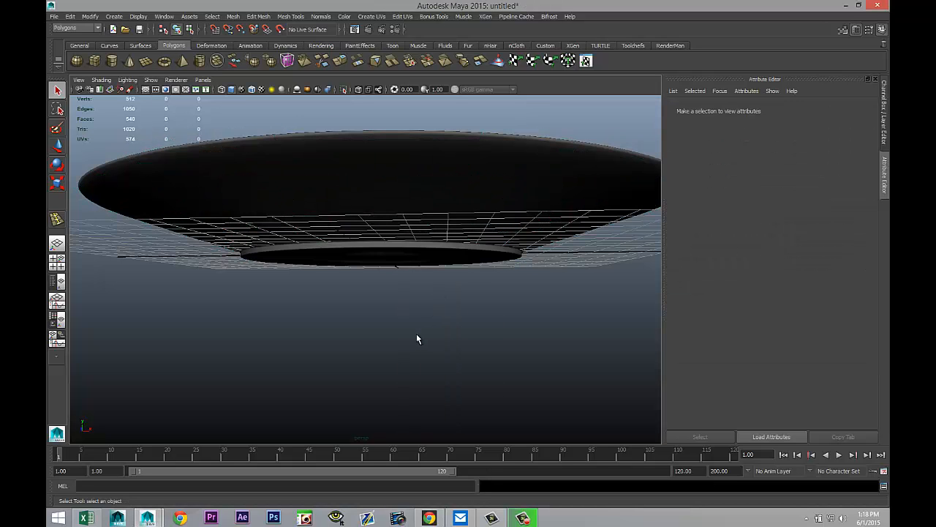
pyautogui.keyDown('alt'); pyautogui.moveTo(403, 352); pyautogui.dragTo(406, 379); pyautogui.keyUp('alt')
pyautogui.keyDown('alt'); pyautogui.moveTo(403, 371); pyautogui.dragTo(371, 366, button='middle'); pyautogui.keyUp('alt')
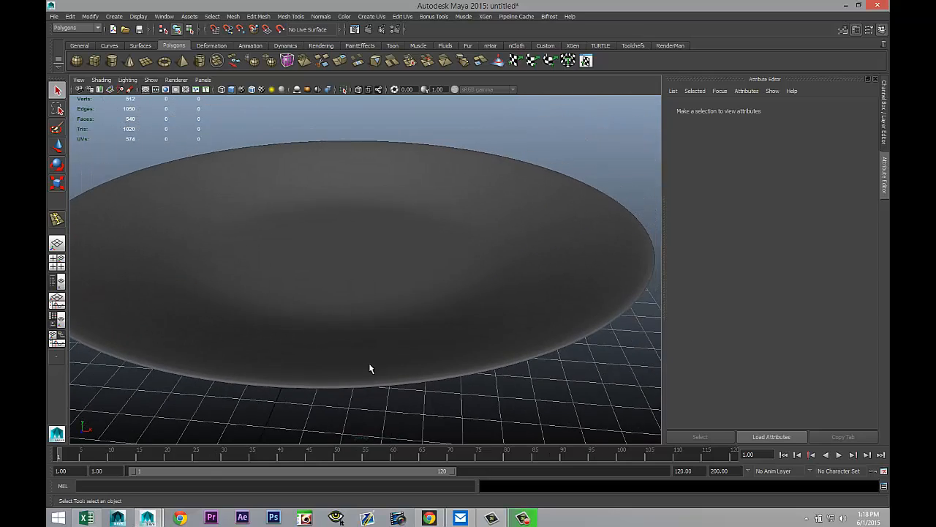
pyautogui.scroll(-5, 371, 365)
pyautogui.keyDown('alt'); pyautogui.moveTo(312, 368); pyautogui.dragTo(268, 370); pyautogui.keyUp('alt')
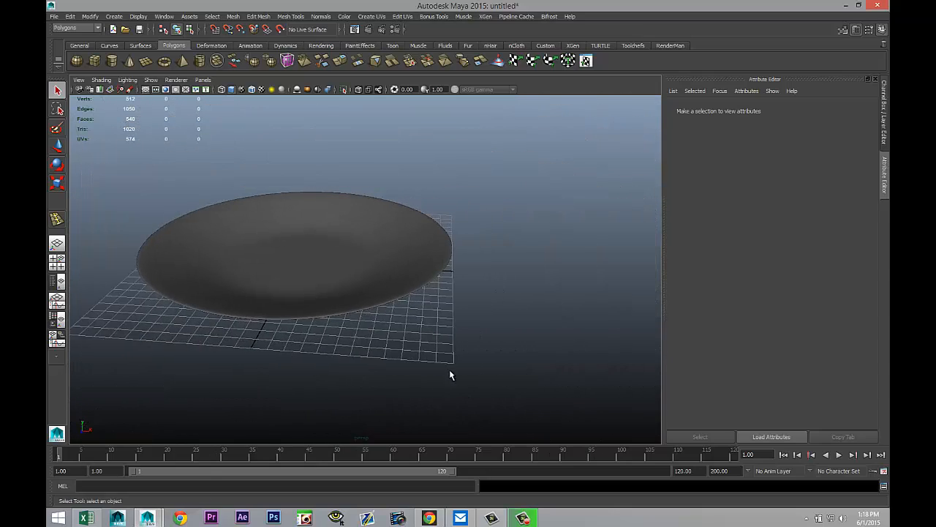
pyautogui.keyDown('alt'); pyautogui.moveTo(449, 373); pyautogui.dragTo(465, 349); pyautogui.keyUp('alt')
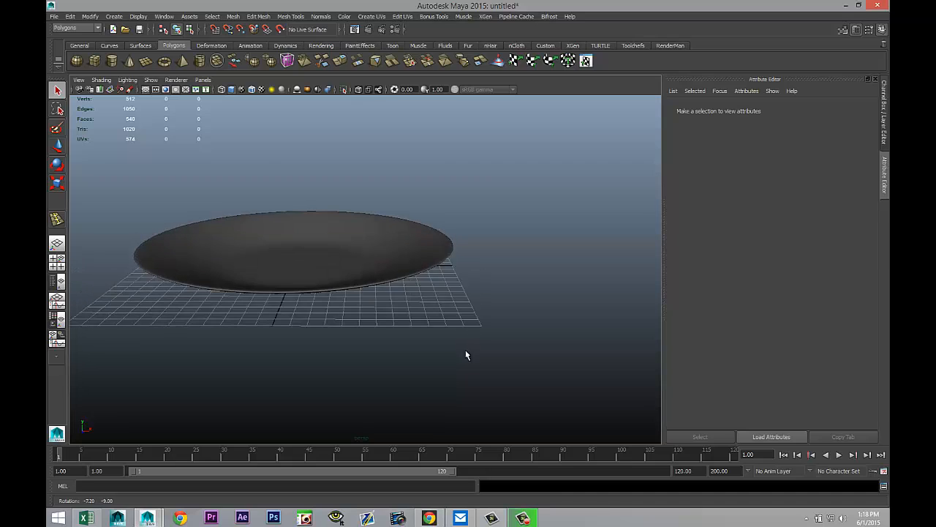
# Step: Create a new polygon cylinder beside the plate
pyautogui.click(112, 63)
pyautogui.moveTo(479, 357); pyautogui.dragTo(553, 293)
pyautogui.press('q')
# Step: Reset the plate's translation to 0, 0, 0
pyautogui.click(432, 237)
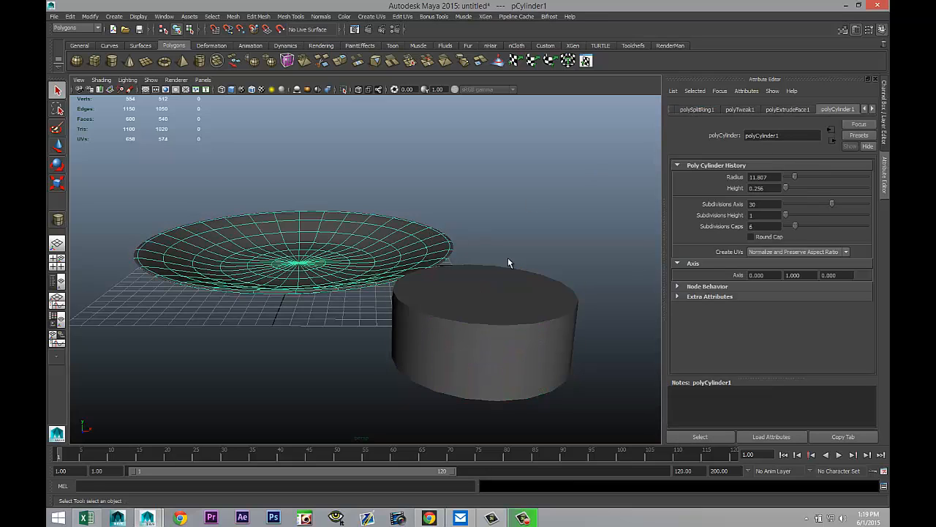
pyautogui.click(692, 110)
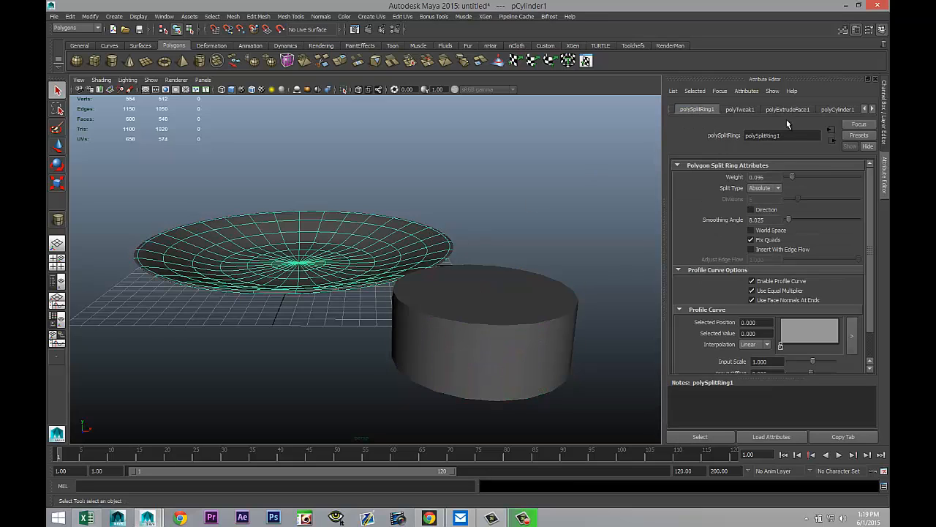
pyautogui.click(866, 109)
pyautogui.click(865, 109)
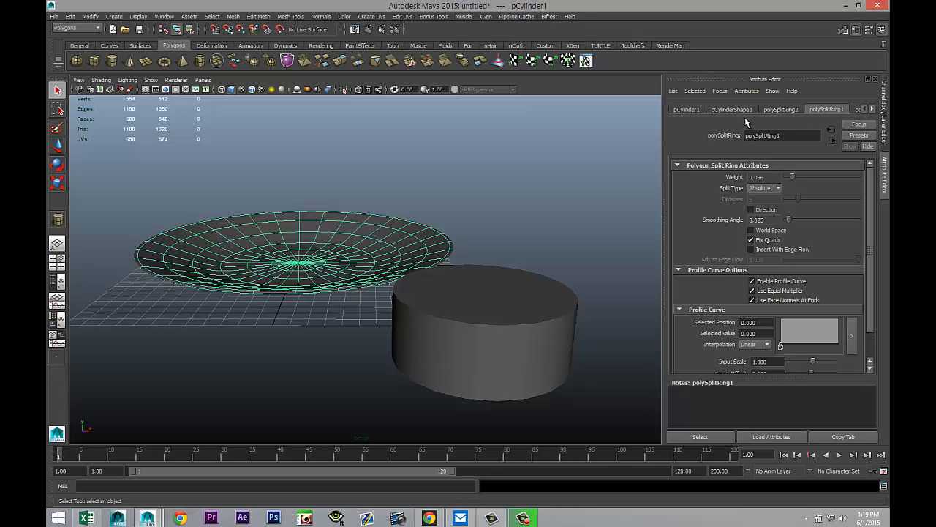
pyautogui.click(678, 110)
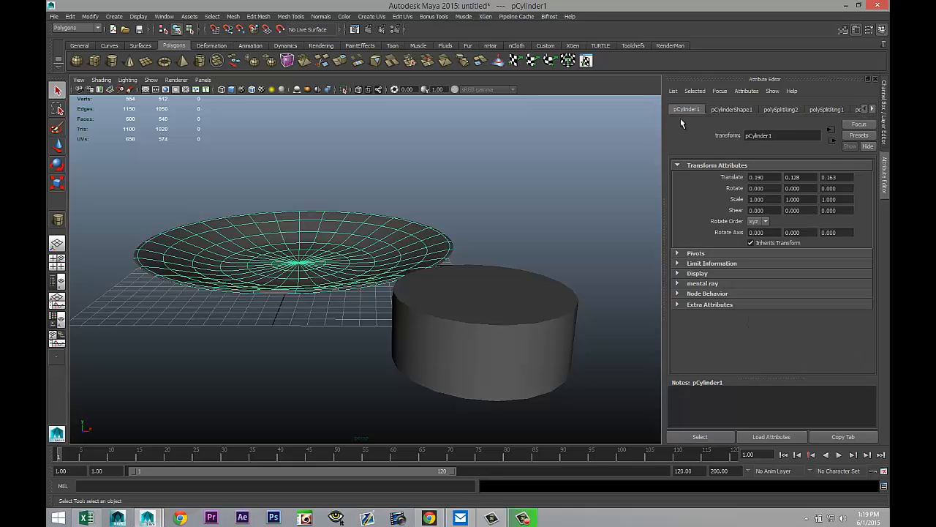
pyautogui.click(778, 178)
pyautogui.write('0')
pyautogui.press('Tab')
pyautogui.write('0')
pyautogui.press('Tab')
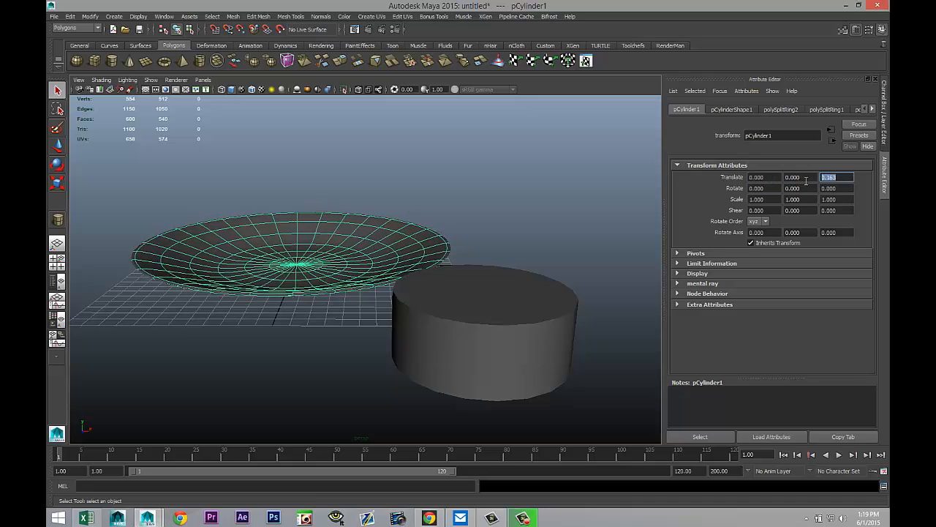
pyautogui.click(805, 177)
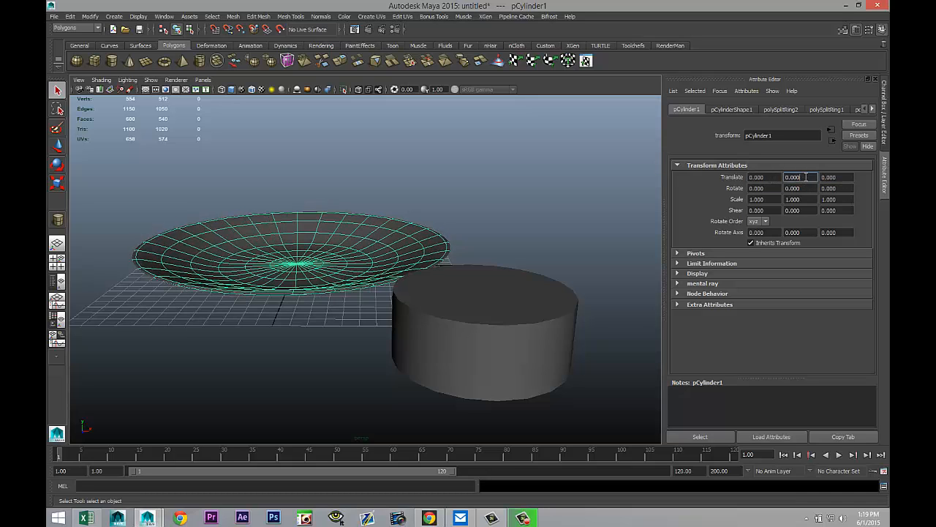
# Step: Set the new cylinder's translation to 0, 0, 0 so it sits centred on the plate
pyautogui.click(555, 329)
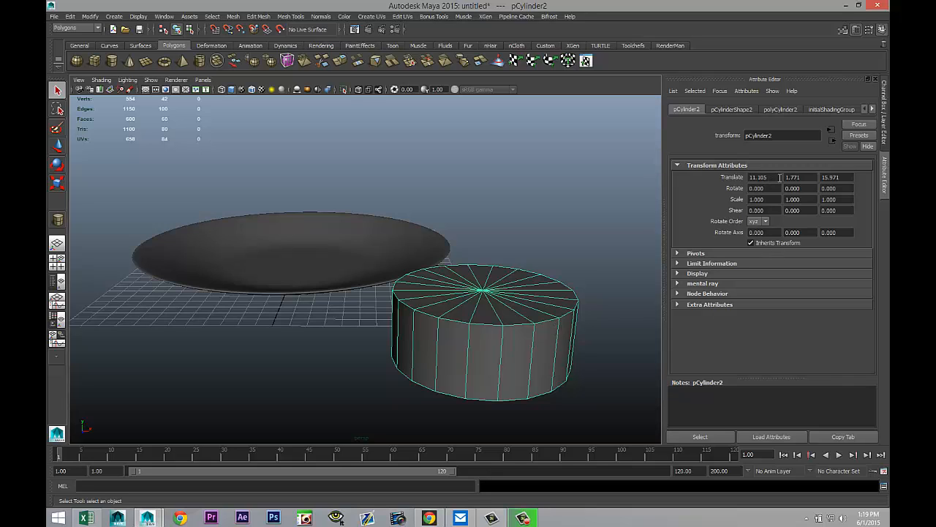
pyautogui.click(779, 177)
pyautogui.write('0')
pyautogui.press('Tab')
pyautogui.write('0')
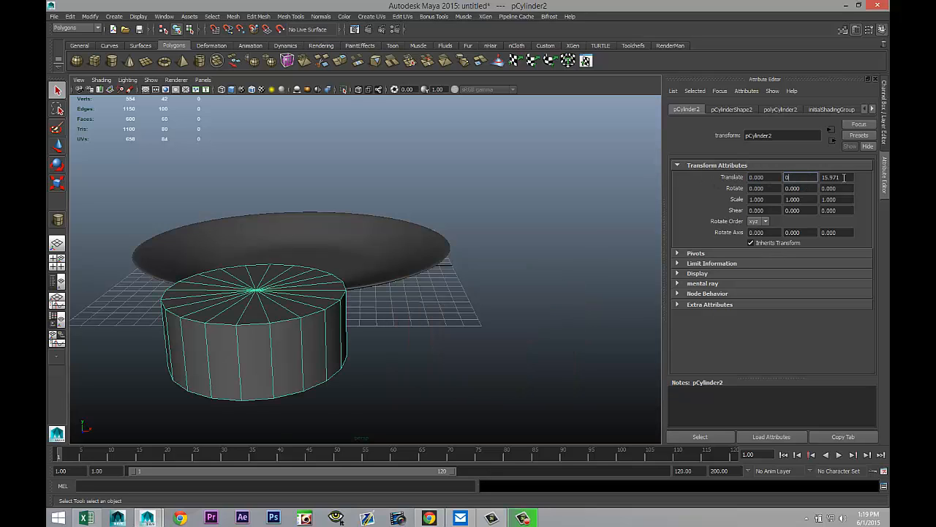
pyautogui.click(838, 177)
pyautogui.write('0')
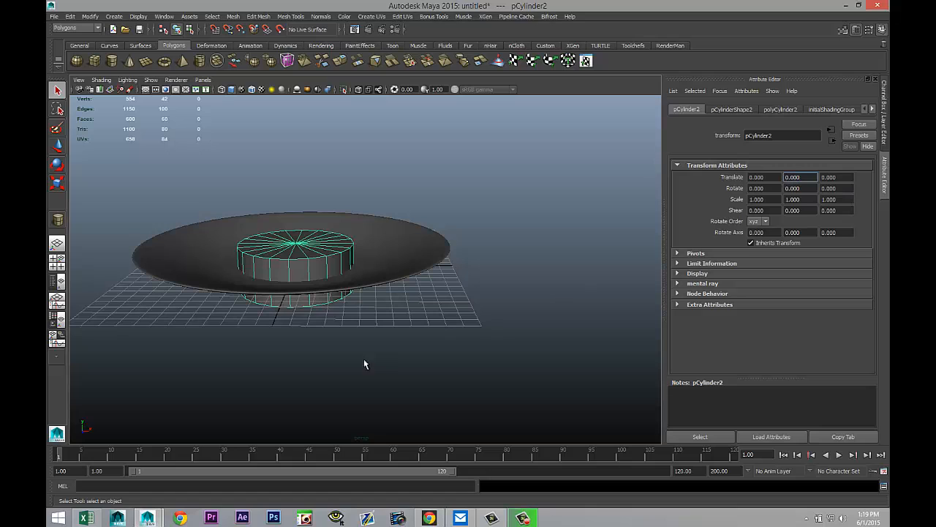
pyautogui.click(523, 381)
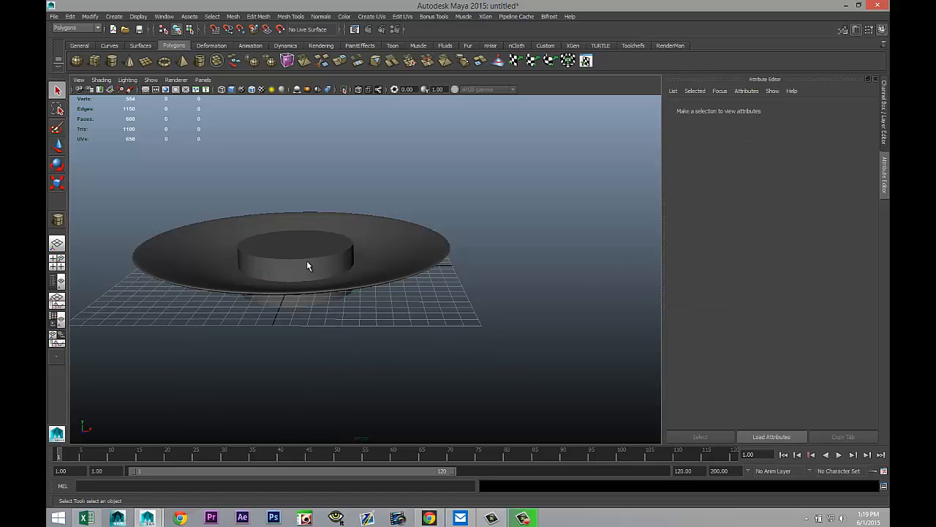
# Step: Move the cylinder up along Y to about 4.06 above the plate
pyautogui.click(307, 261)
pyautogui.press('w')
pyautogui.moveTo(295, 216); pyautogui.dragTo(300, 161)
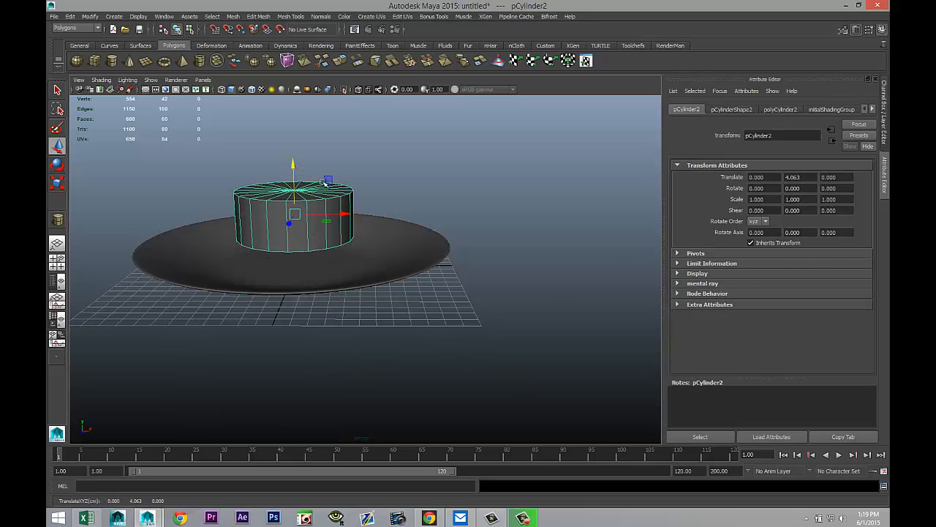
# Step: Set the cylinder's subdivisions axis to 30 and subdivisions height to 6
pyautogui.click(779, 109)
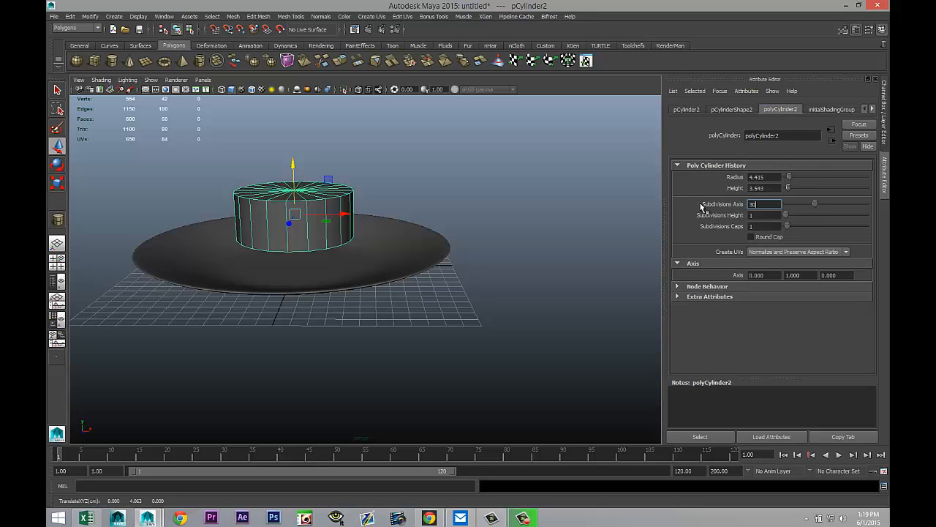
pyautogui.press('Return')
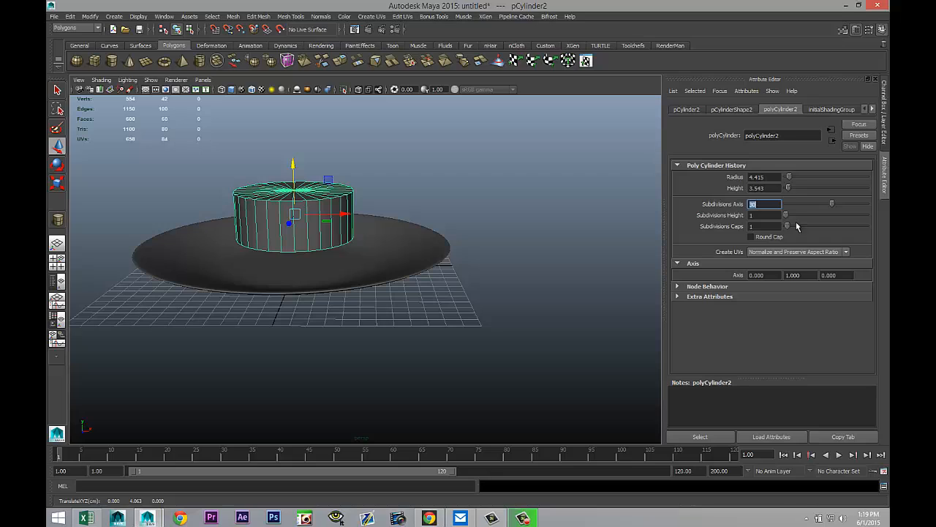
pyautogui.press('Tab')
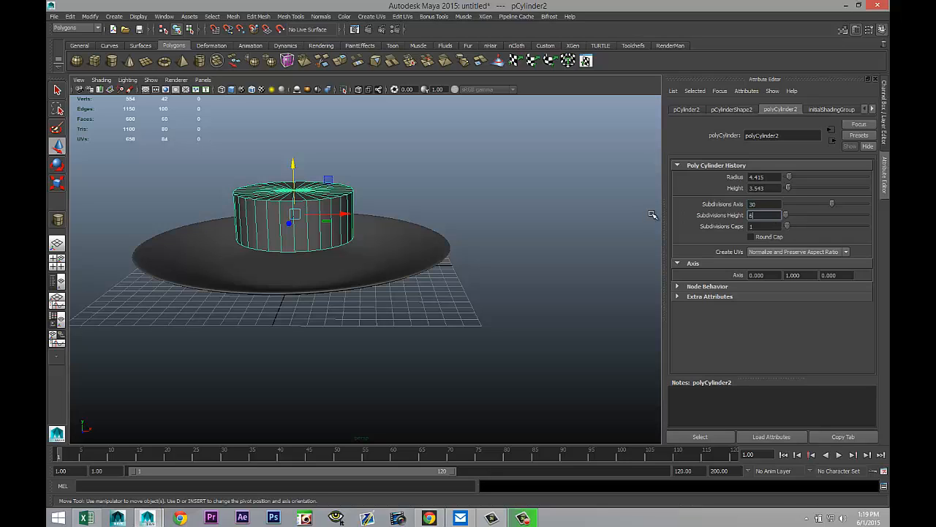
pyautogui.write('8')
pyautogui.press('Return')
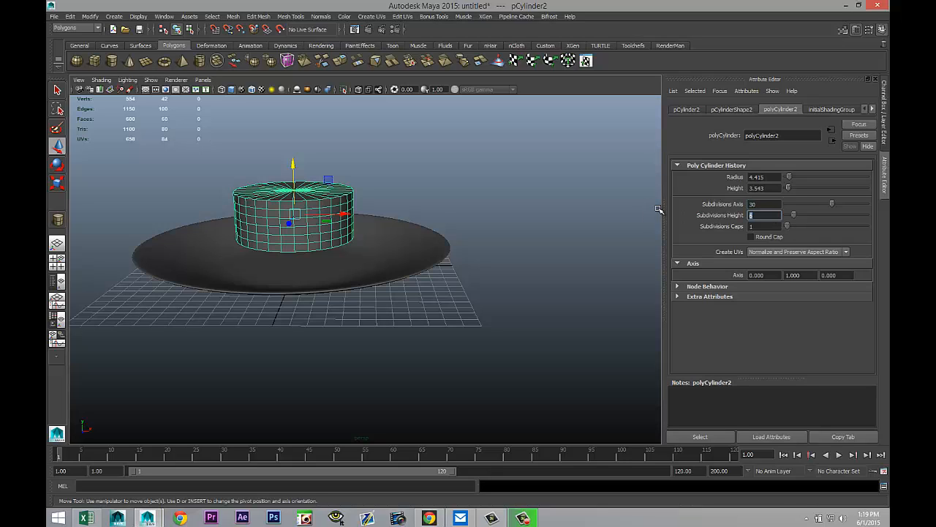
# Step: Switch to the front view and scale the cylinder up uniformly
pyautogui.click(58, 263)
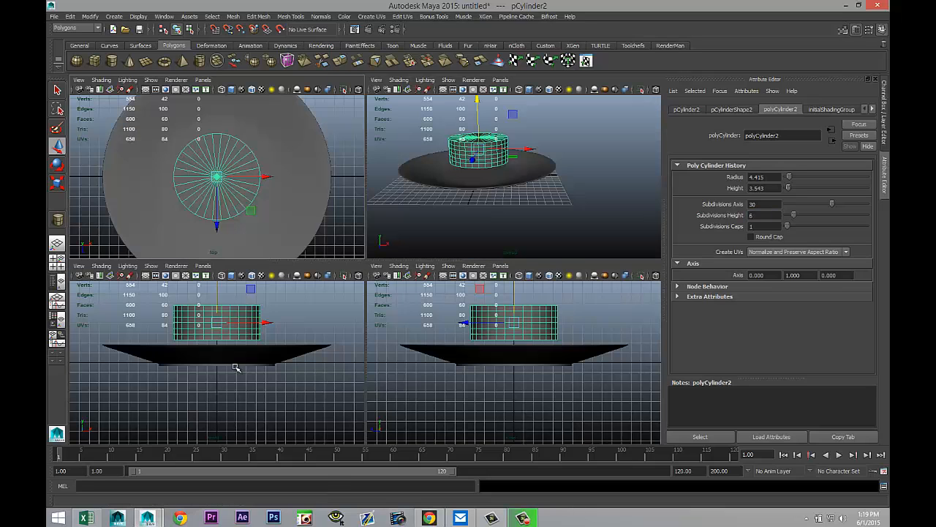
pyautogui.press('space')
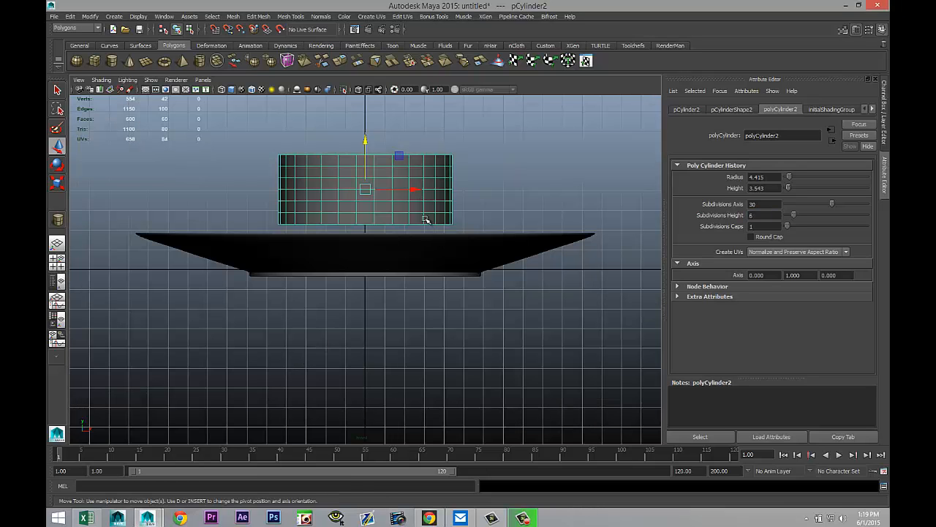
pyautogui.press('r')
pyautogui.moveTo(365, 192); pyautogui.dragTo(394, 195)
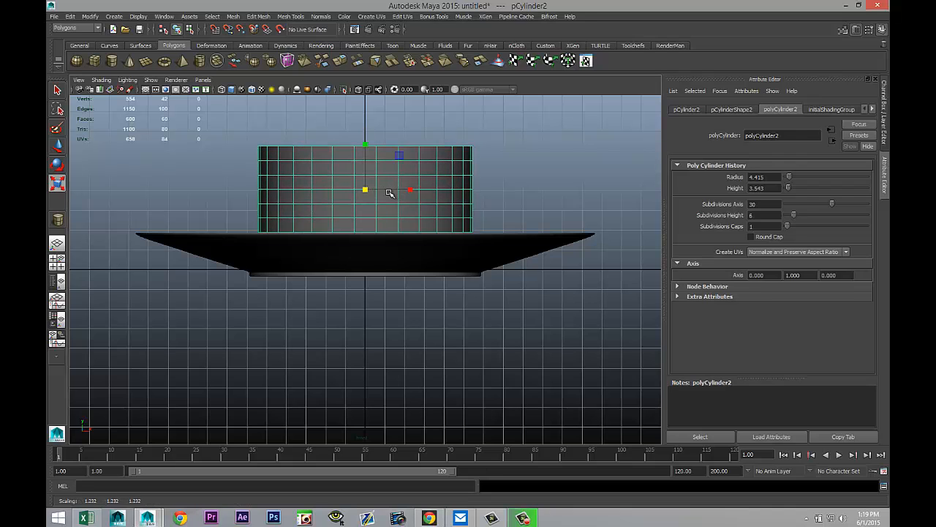
# Step: Make the cylinder taller and narrower and move it up above the plate
pyautogui.scroll(-2, 373, 181)
pyautogui.moveTo(366, 166); pyautogui.dragTo(370, 104)
pyautogui.press('w')
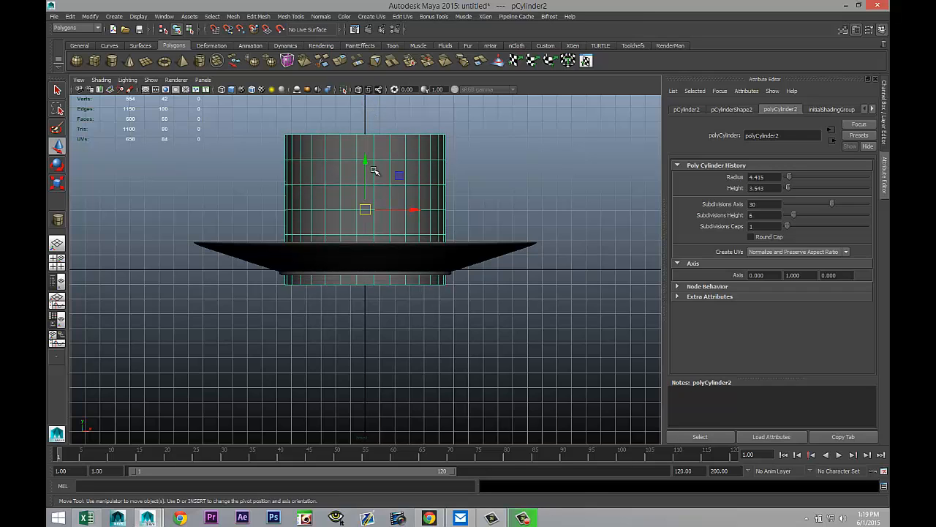
pyautogui.moveTo(367, 163); pyautogui.dragTo(365, 130)
pyautogui.scroll(-1, 371, 125)
pyautogui.press('r')
pyautogui.press('w')
pyautogui.keyDown('alt'); pyautogui.moveTo(467, 321); pyautogui.dragTo(468, 384, button='middle'); pyautogui.keyUp('alt')
pyautogui.scroll(5, 469, 383)
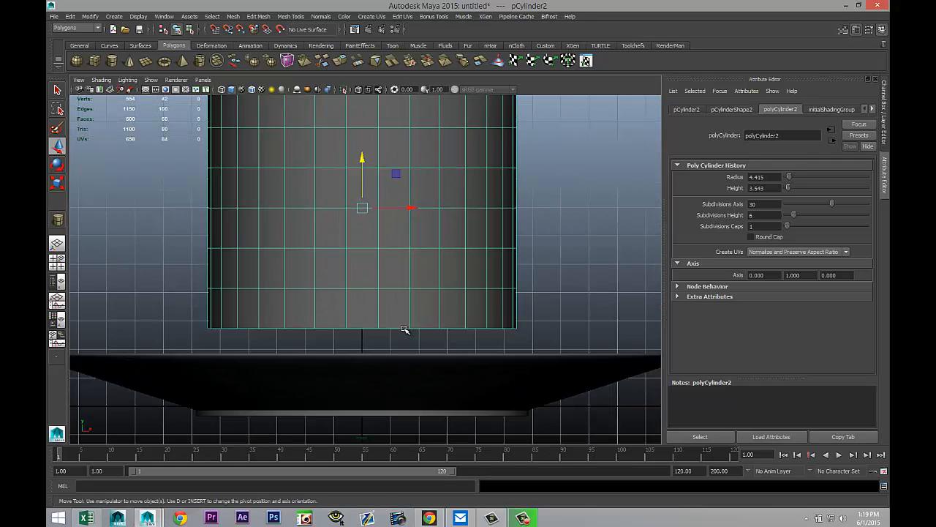
# Step: Select the bottom row of the cylinder's vertices and scale it inward to taper the base
pyautogui.moveTo(405, 329); pyautogui.dragTo(344, 287, button='right')
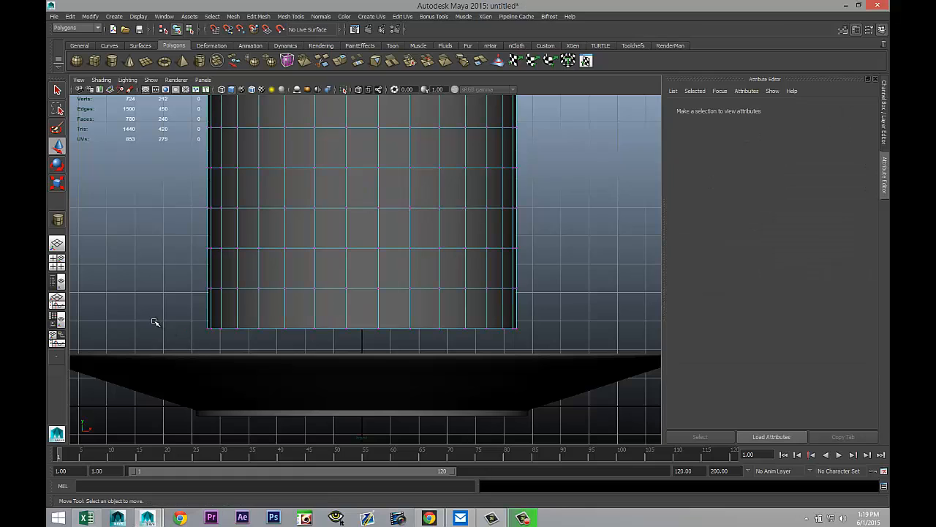
pyautogui.moveTo(156, 322); pyautogui.dragTo(554, 355)
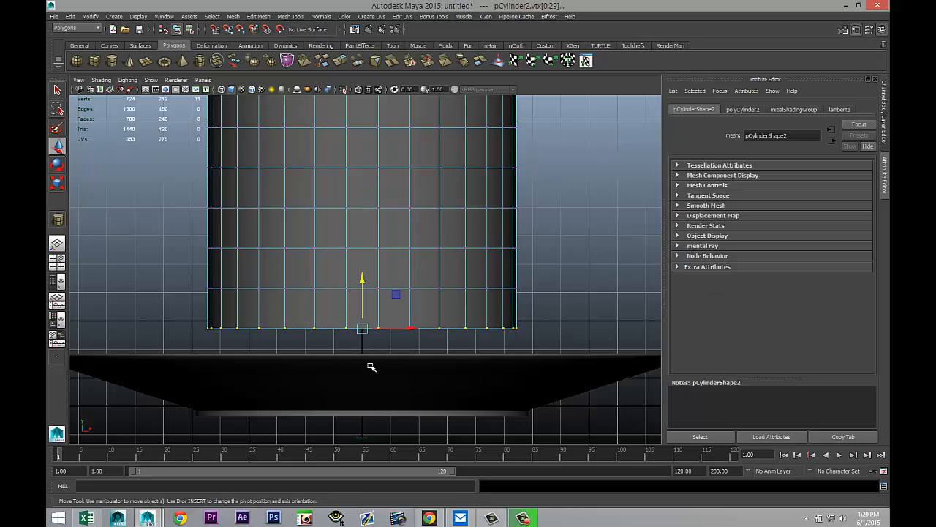
pyautogui.press('r')
pyautogui.moveTo(361, 330); pyautogui.dragTo(341, 333)
# Step: Select the middle vertex rows one at a time and scale them outward to give the cylinder a bulging profile
pyautogui.moveTo(165, 275); pyautogui.dragTo(552, 310)
pyautogui.moveTo(362, 288); pyautogui.dragTo(362, 289)
pyautogui.moveTo(166, 236); pyautogui.dragTo(550, 275)
pyautogui.moveTo(363, 249); pyautogui.dragTo(370, 253)
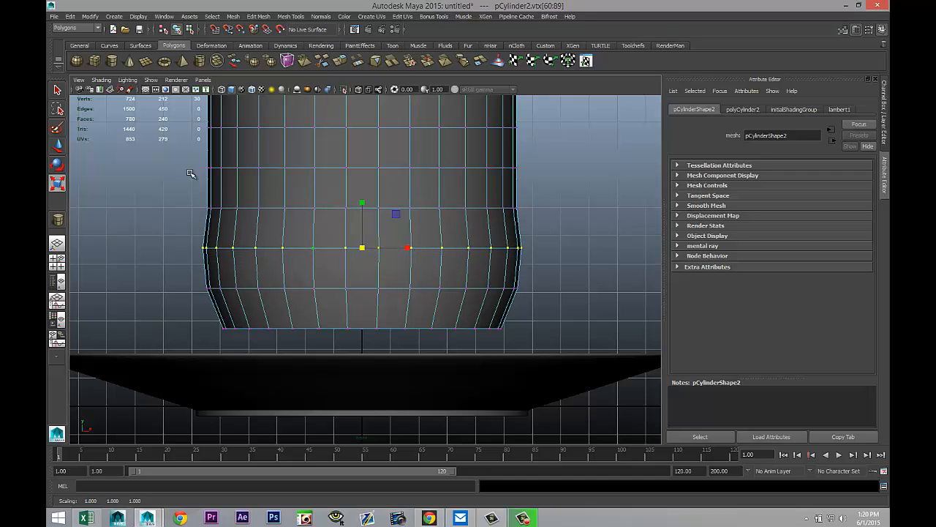
pyautogui.moveTo(180, 196); pyautogui.dragTo(560, 230)
pyautogui.scroll(-1, 549, 245)
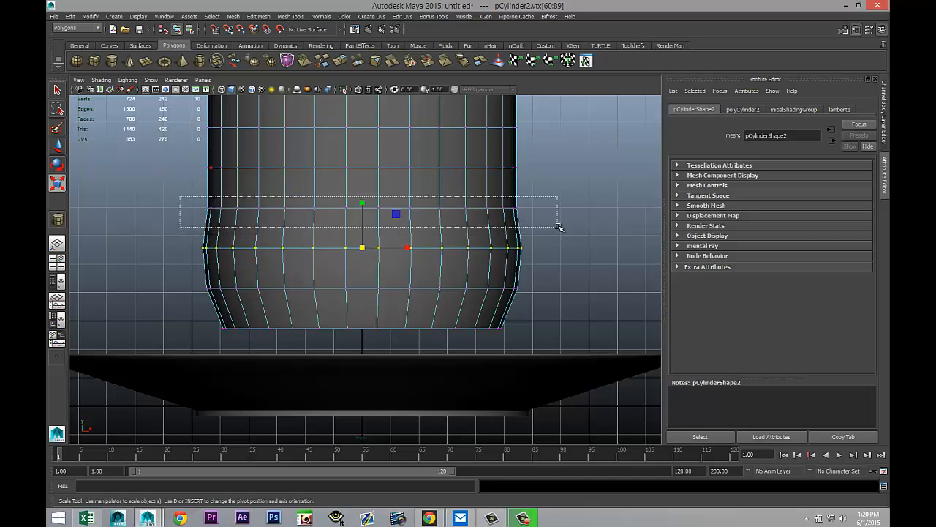
pyautogui.scroll(-1, 549, 245)
pyautogui.scroll(2, 548, 246)
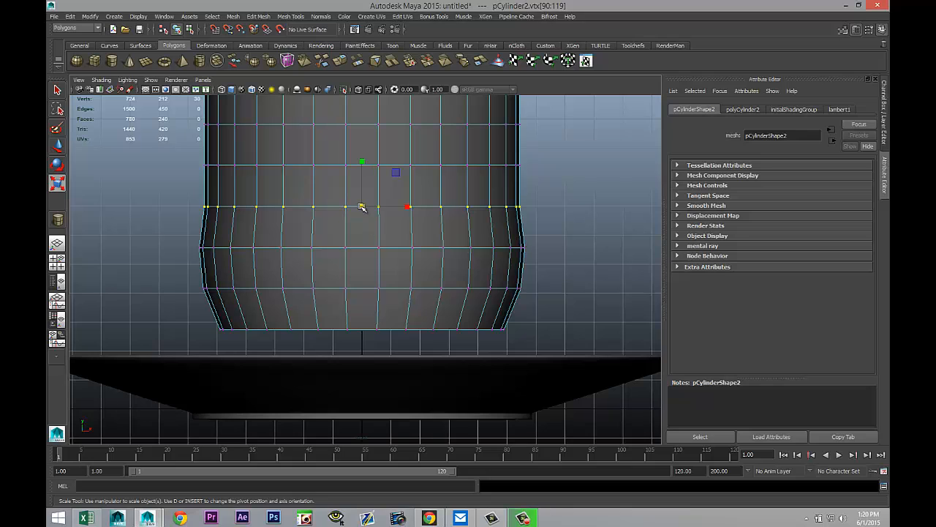
pyautogui.moveTo(362, 206); pyautogui.dragTo(369, 216)
# Step: Select the top row of vertices and scale it outward to flare the rim, returning to the perspective view
pyautogui.scroll(-1, 372, 220)
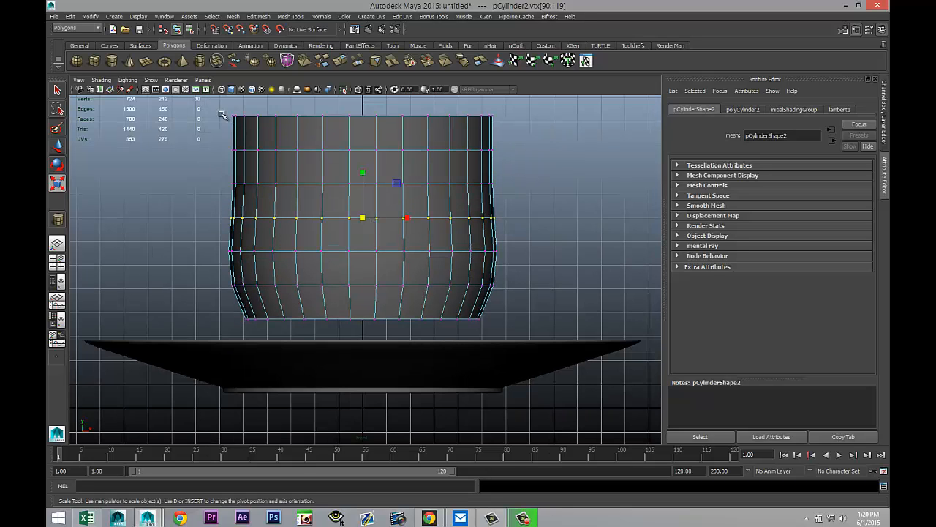
pyautogui.moveTo(219, 111); pyautogui.dragTo(505, 143)
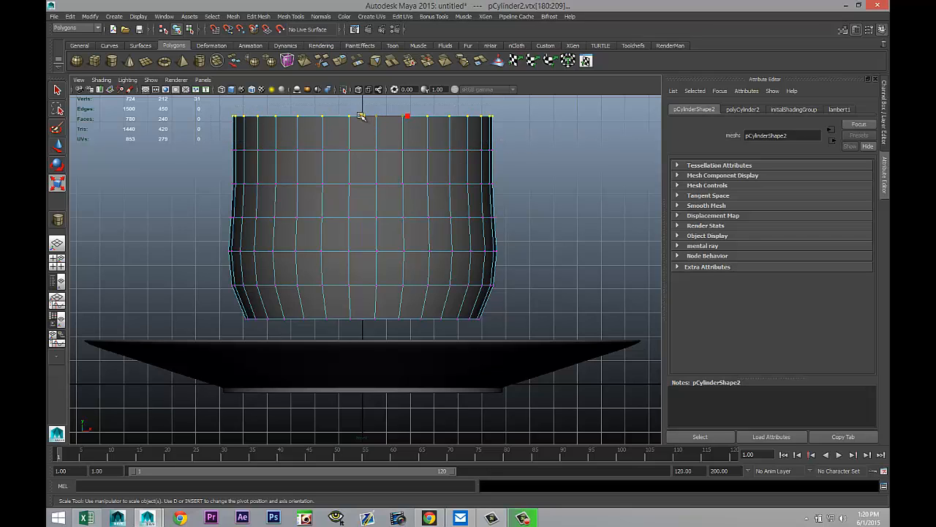
pyautogui.moveTo(362, 116); pyautogui.dragTo(368, 118)
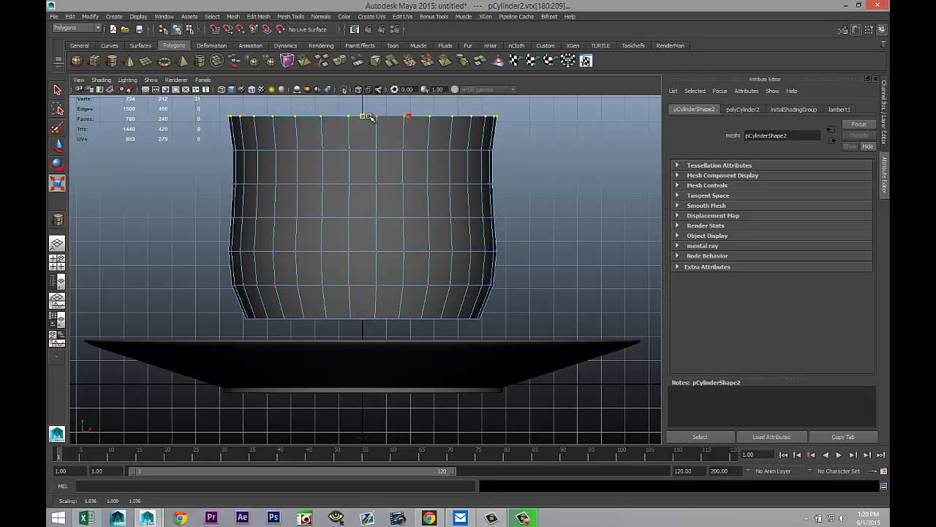
pyautogui.click(56, 261)
pyautogui.press('space')
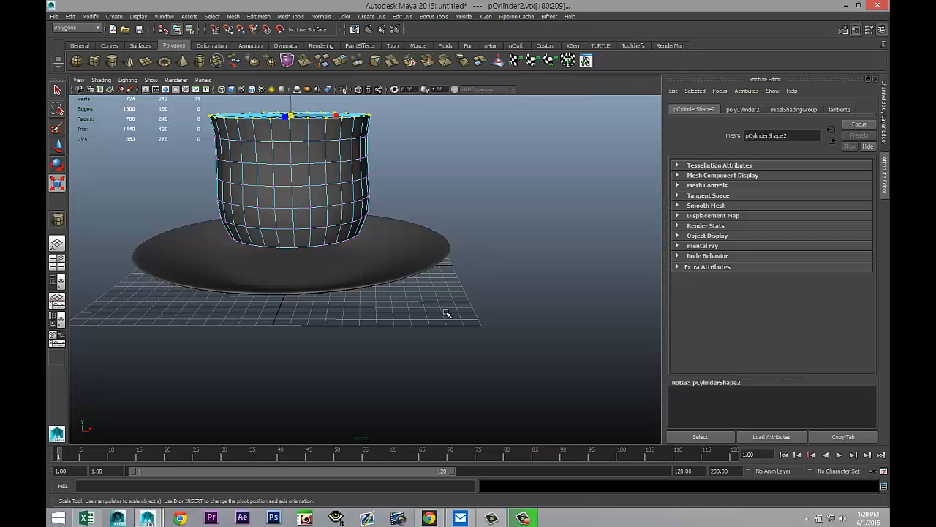
# Step: Insert an edge loop near the bottom of the cup with the Insert Edge Loop tool
pyautogui.scroll(3, 446, 314)
pyautogui.keyDown('alt'); pyautogui.moveTo(448, 339); pyautogui.dragTo(508, 384); pyautogui.keyUp('alt')
pyautogui.click(290, 16)
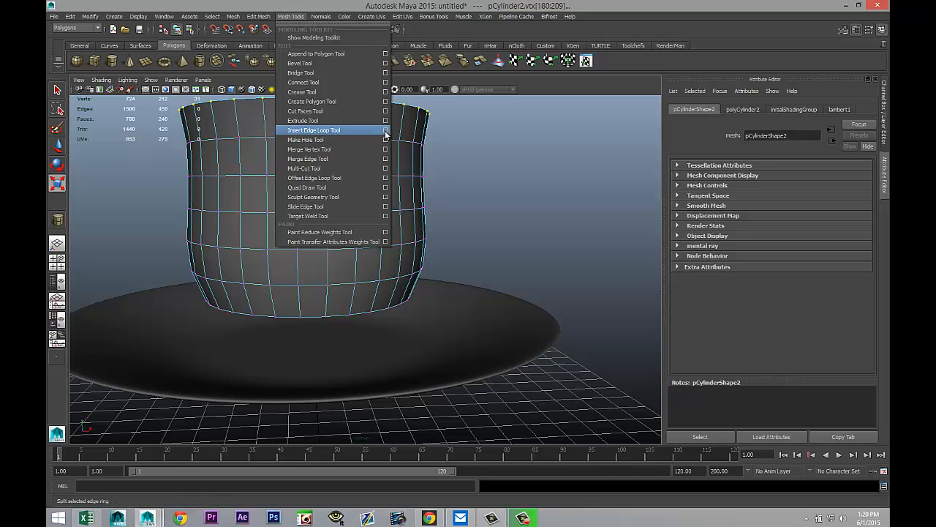
pyautogui.click(384, 130)
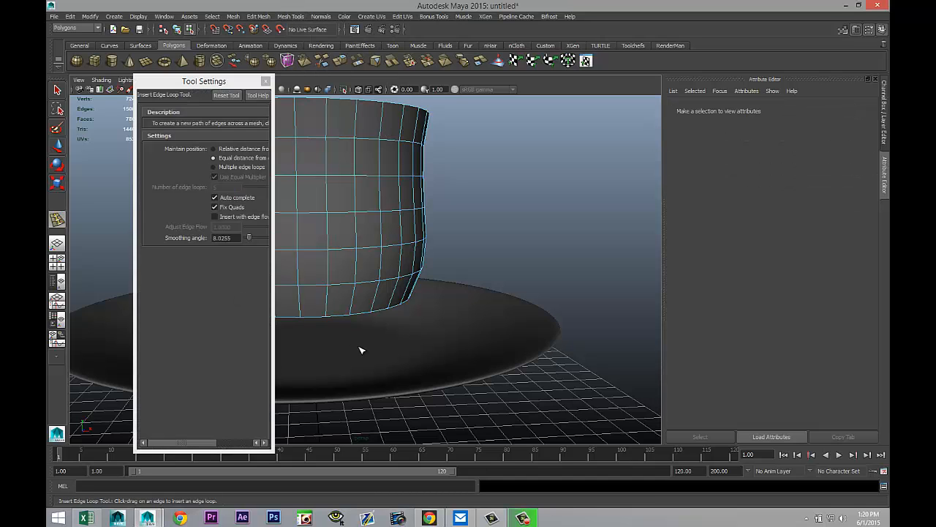
pyautogui.scroll(3, 359, 351)
pyautogui.scroll(3, 439, 366)
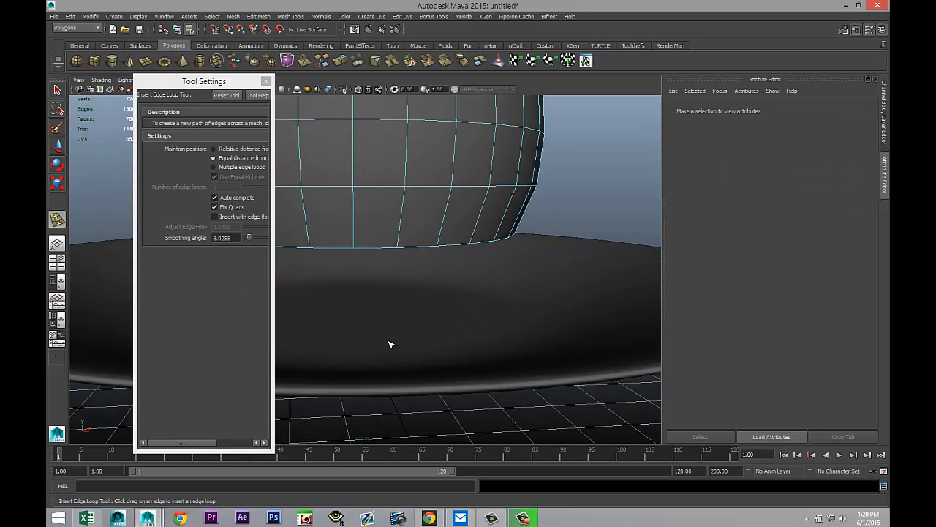
pyautogui.click(399, 249)
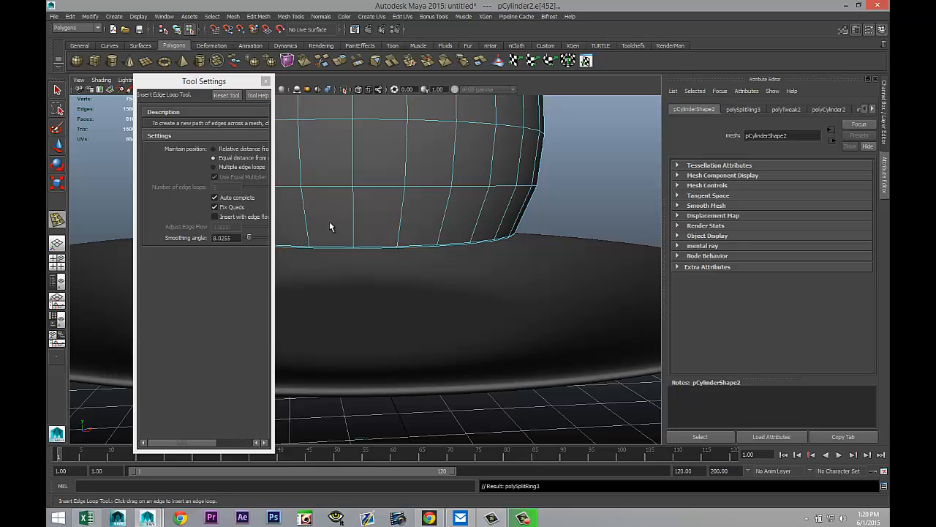
pyautogui.press('q')
pyautogui.click(266, 81)
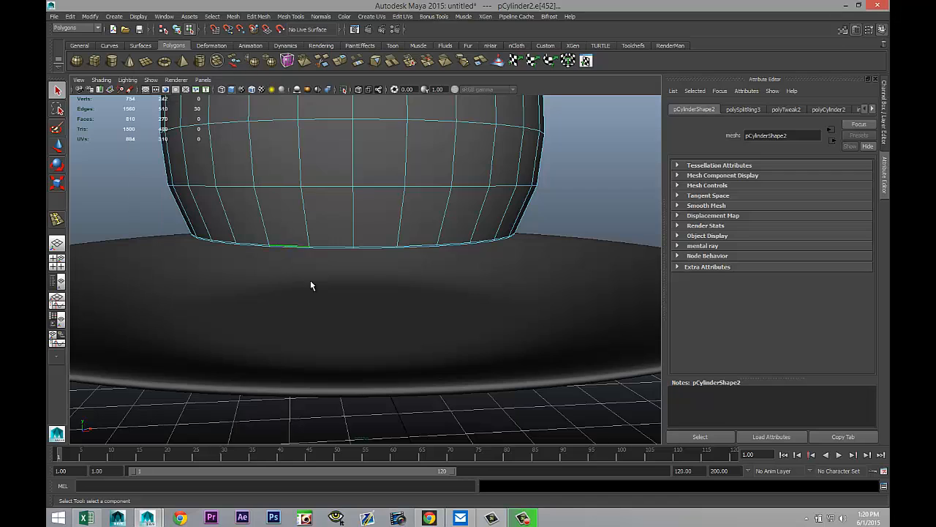
# Step: Preview the cup with smooth mesh display, then return to the normal display
pyautogui.scroll(-4, 310, 285)
pyautogui.moveTo(390, 170); pyautogui.dragTo(417, 156, button='right')
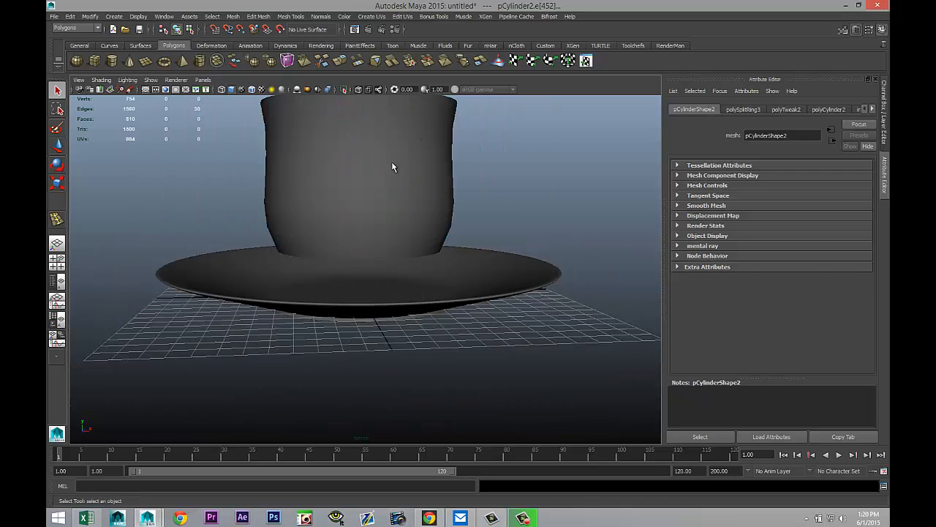
pyautogui.click(391, 164)
pyautogui.press('3')
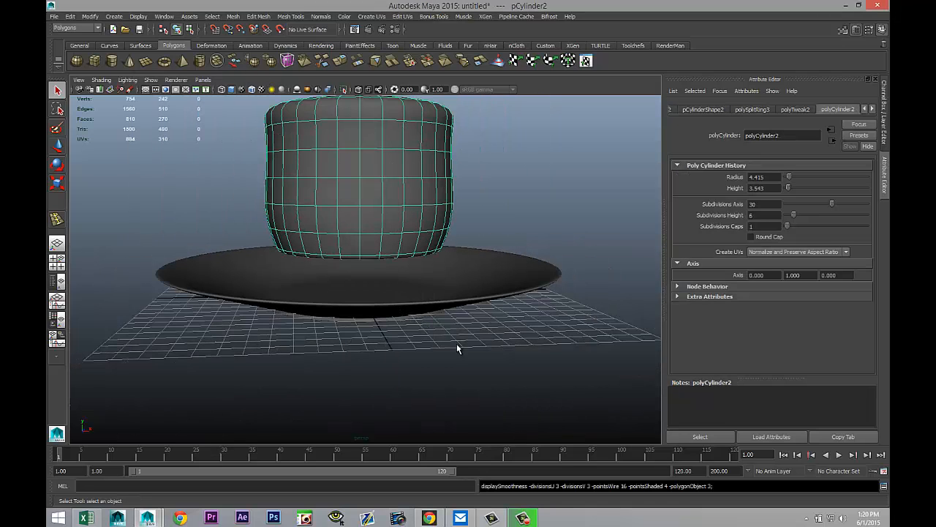
pyautogui.scroll(-2, 450, 322)
pyautogui.keyDown('alt'); pyautogui.moveTo(453, 287); pyautogui.dragTo(470, 401, button='middle'); pyautogui.keyUp('alt')
pyautogui.press('1')
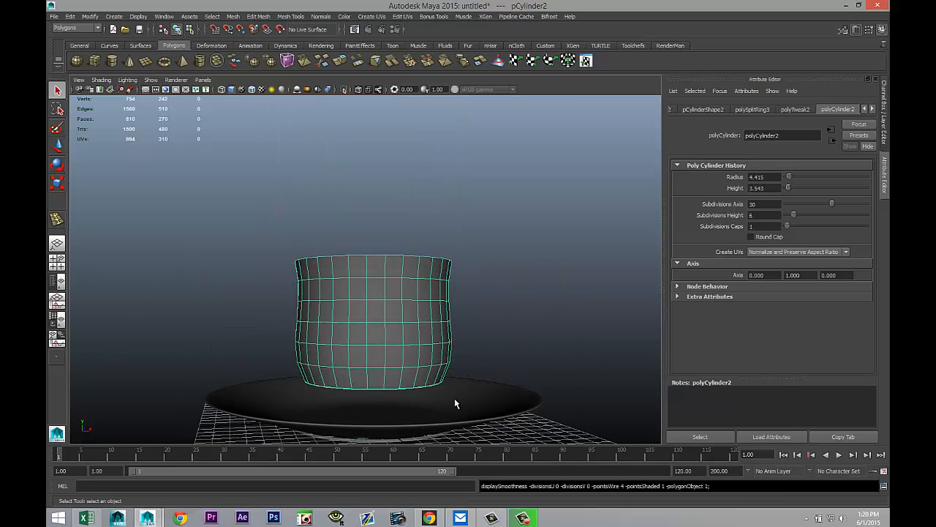
# Step: Select all the faces of the cylinder's top cap
pyautogui.keyDown('alt'); pyautogui.moveTo(463, 323); pyautogui.dragTo(419, 305); pyautogui.keyUp('alt')
pyautogui.moveTo(409, 268); pyautogui.dragTo(400, 289, button='right')
pyautogui.scroll(3, 409, 317)
pyautogui.click(443, 263)
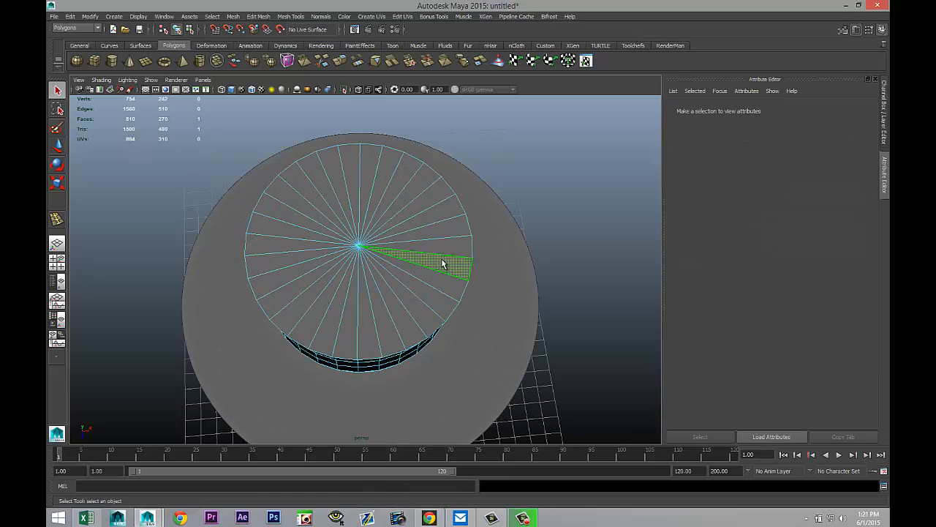
pyautogui.keyDown('shift'); pyautogui.click(452, 242); pyautogui.keyUp('shift')
pyautogui.keyDown('shift'); pyautogui.click(446, 223); pyautogui.keyUp('shift')
pyautogui.keyDown('shift'); pyautogui.click(441, 210); pyautogui.keyUp('shift')
pyautogui.keyDown('shift'); pyautogui.click(436, 197); pyautogui.keyUp('shift')
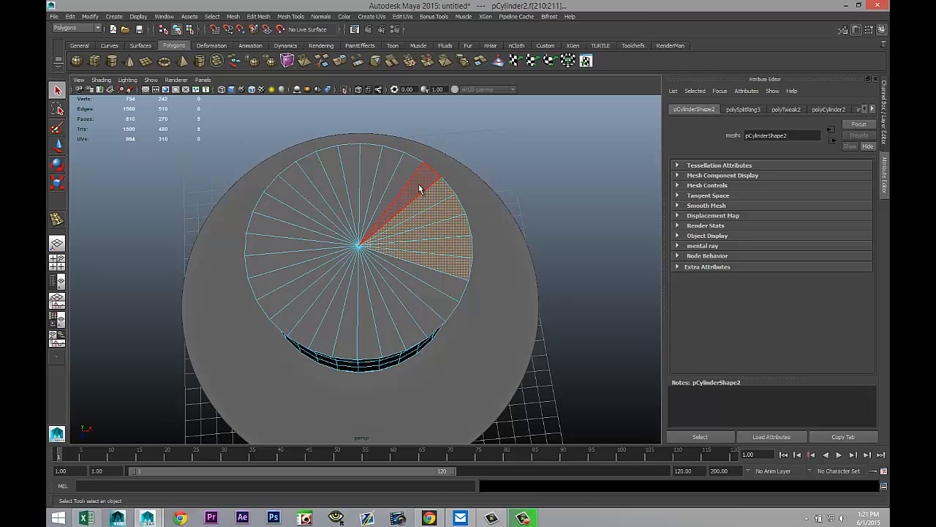
pyautogui.keyDown('shift'); pyautogui.click(418, 188); pyautogui.keyUp('shift')
pyautogui.keyDown('shift'); pyautogui.doubleClick(294, 203); pyautogui.keyUp('shift')
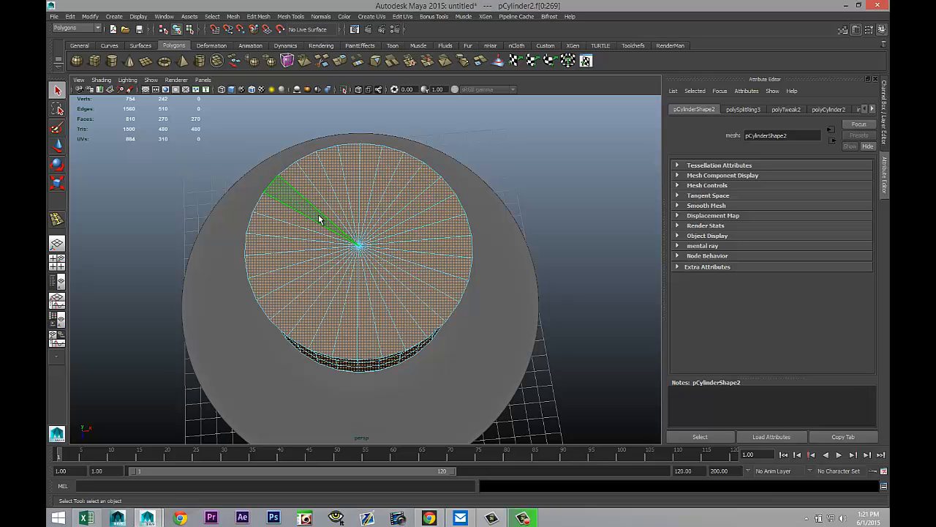
pyautogui.click(502, 146)
pyautogui.click(378, 175)
pyautogui.keyDown('shift'); pyautogui.click(364, 172); pyautogui.keyUp('shift')
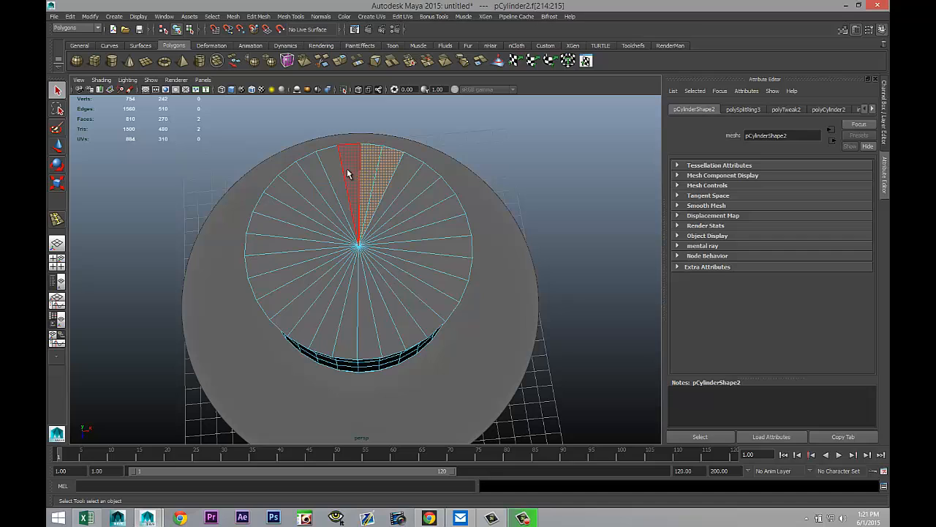
pyautogui.keyDown('shift'); pyautogui.click(344, 168); pyautogui.keyUp('shift')
pyautogui.keyDown('shift'); pyautogui.click(324, 177); pyautogui.keyUp('shift')
pyautogui.keyDown('shift'); pyautogui.click(305, 190); pyautogui.keyUp('shift')
pyautogui.keyDown('shift'); pyautogui.click(299, 201); pyautogui.keyUp('shift')
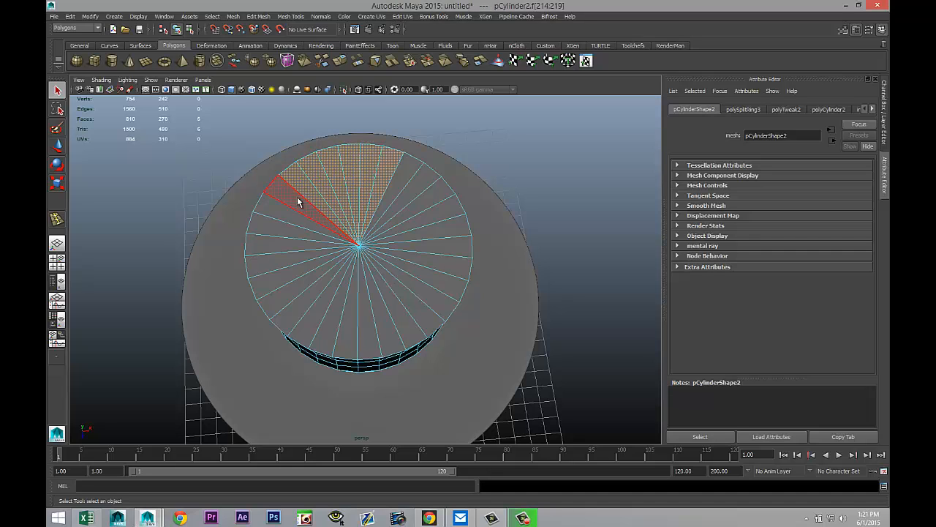
pyautogui.keyDown('shift'); pyautogui.click(293, 215); pyautogui.keyUp('shift')
pyautogui.keyDown('shift'); pyautogui.click(288, 228); pyautogui.keyUp('shift')
pyautogui.keyDown('shift'); pyautogui.click(287, 240); pyautogui.keyUp('shift')
pyautogui.keyDown('shift'); pyautogui.click(288, 254); pyautogui.keyUp('shift')
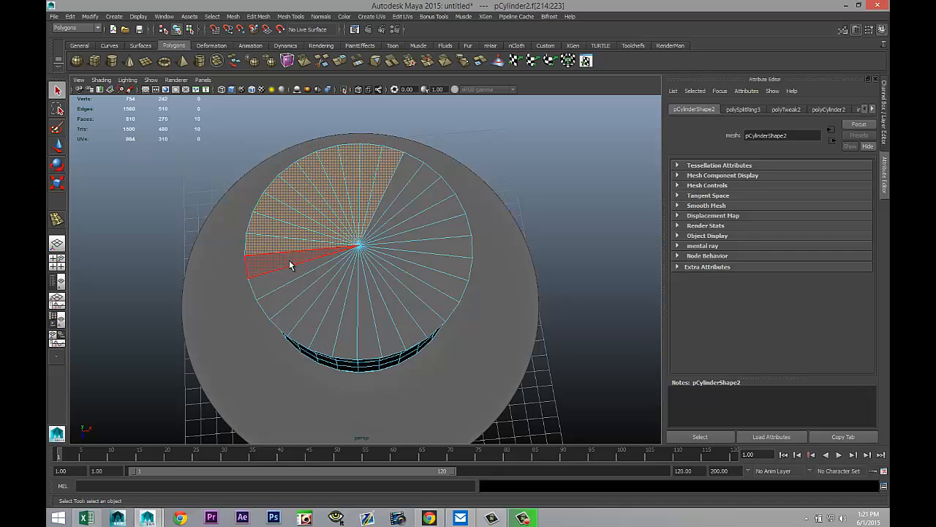
pyautogui.keyDown('shift'); pyautogui.click(292, 269); pyautogui.keyUp('shift')
pyautogui.keyDown('shift'); pyautogui.click(295, 284); pyautogui.keyUp('shift')
pyautogui.keyDown('shift'); pyautogui.click(300, 302); pyautogui.keyUp('shift')
pyautogui.keyDown('shift'); pyautogui.click(322, 333); pyautogui.keyUp('shift')
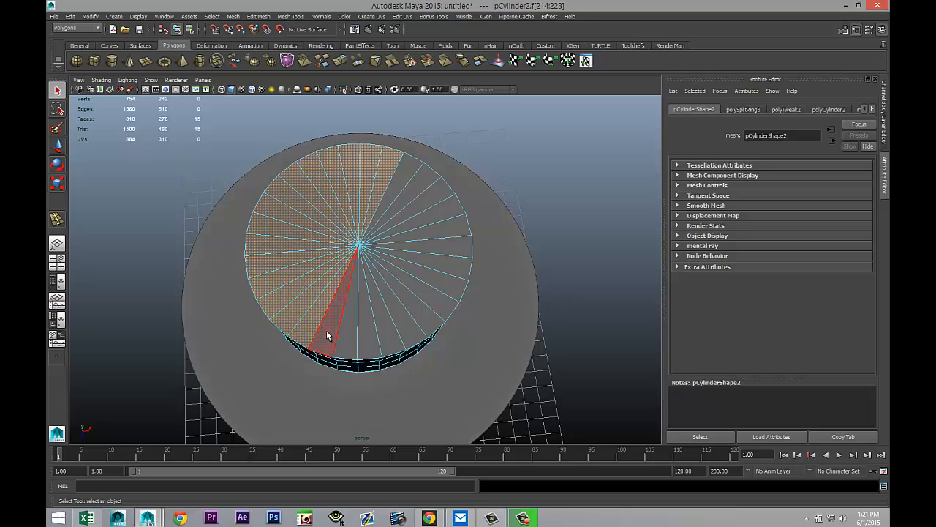
pyautogui.keyDown('shift'); pyautogui.click(338, 341); pyautogui.keyUp('shift')
pyautogui.keyDown('shift'); pyautogui.click(355, 344); pyautogui.keyUp('shift')
pyautogui.keyDown('shift'); pyautogui.click(372, 344); pyautogui.keyUp('shift')
pyautogui.keyDown('shift'); pyautogui.click(390, 340); pyautogui.keyUp('shift')
pyautogui.keyDown('shift'); pyautogui.click(406, 328); pyautogui.keyUp('shift')
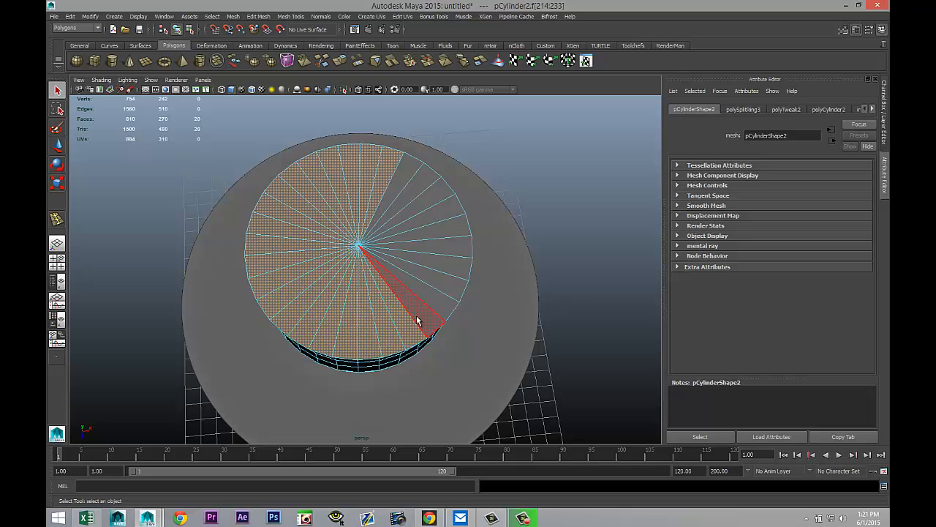
pyautogui.keyDown('shift'); pyautogui.click(419, 317); pyautogui.keyUp('shift')
pyautogui.keyDown('shift'); pyautogui.click(458, 303); pyautogui.keyUp('shift')
pyautogui.keyDown('shift'); pyautogui.click(454, 281); pyautogui.keyUp('shift')
pyautogui.keyDown('shift'); pyautogui.click(453, 265); pyautogui.keyUp('shift')
pyautogui.keyDown('shift'); pyautogui.click(452, 248); pyautogui.keyUp('shift')
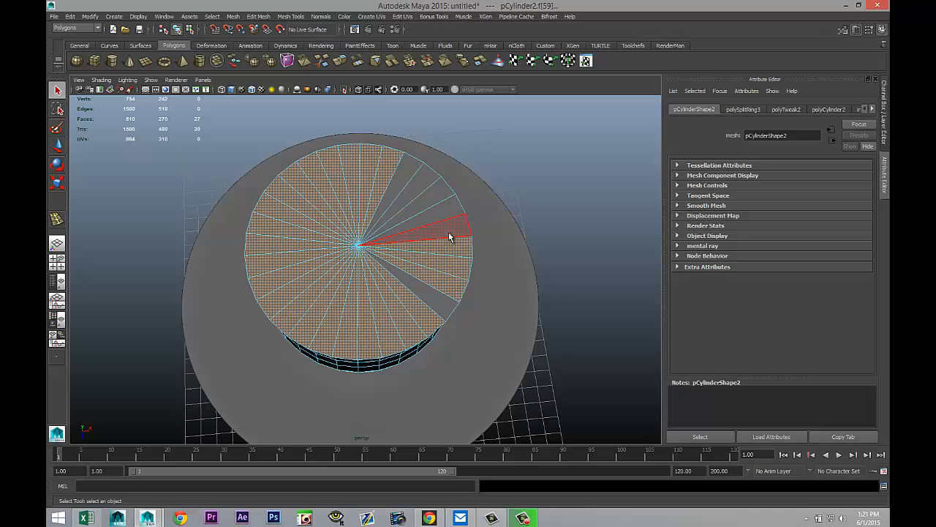
pyautogui.keyDown('shift'); pyautogui.click(449, 231); pyautogui.keyUp('shift')
pyautogui.keyDown('shift'); pyautogui.click(444, 211); pyautogui.keyUp('shift')
pyautogui.keyDown('shift'); pyautogui.click(428, 193); pyautogui.keyUp('shift')
pyautogui.keyDown('shift'); pyautogui.click(420, 188); pyautogui.keyUp('shift')
pyautogui.keyDown('shift'); pyautogui.click(416, 186); pyautogui.keyUp('shift')
pyautogui.keyDown('shift'); pyautogui.click(411, 187); pyautogui.keyUp('shift')
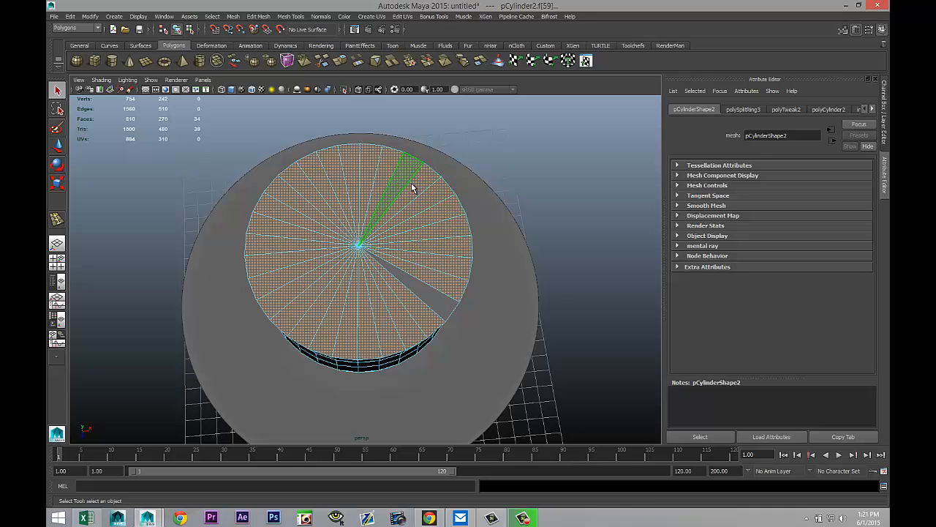
pyautogui.keyDown('shift'); pyautogui.click(435, 305); pyautogui.keyUp('shift')
# Step: Deselect the stray side faces and delete the top cap faces to open the cup
pyautogui.keyDown('alt'); pyautogui.moveTo(514, 369); pyautogui.dragTo(398, 330); pyautogui.keyUp('alt')
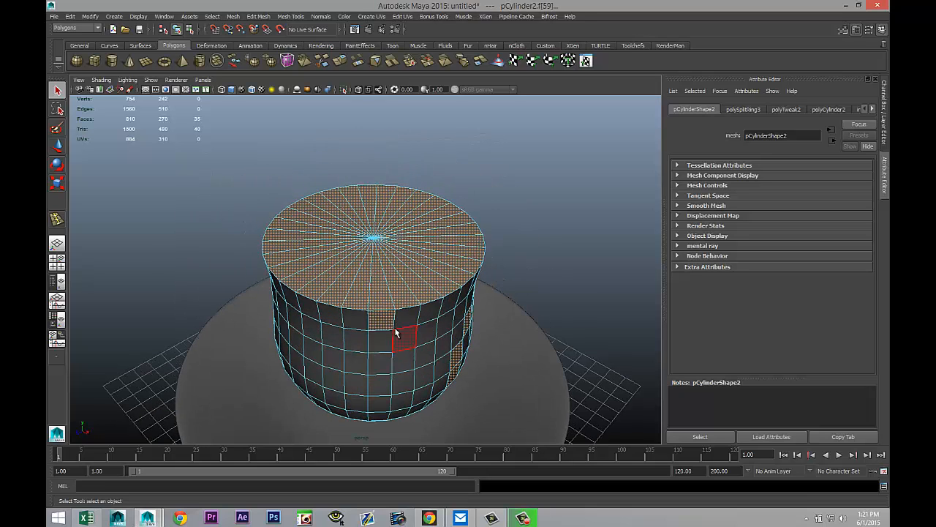
pyautogui.keyDown('shift'); pyautogui.click(389, 323); pyautogui.keyUp('shift')
pyautogui.keyDown('shift'); pyautogui.click(389, 323); pyautogui.keyUp('shift')
pyautogui.keyDown('alt'); pyautogui.moveTo(496, 392); pyautogui.dragTo(452, 364); pyautogui.keyUp('alt')
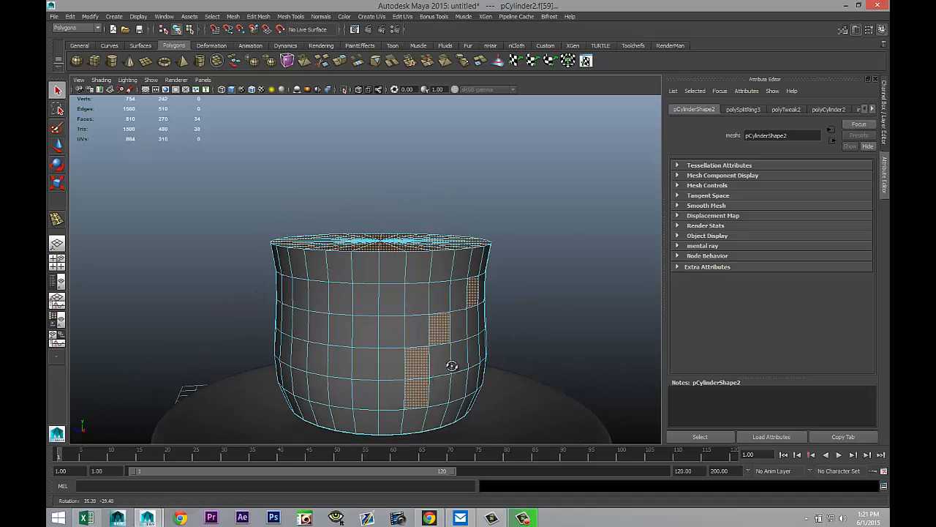
pyautogui.keyDown('shift'); pyautogui.click(408, 375); pyautogui.keyUp('shift')
pyautogui.keyDown('shift'); pyautogui.click(413, 400); pyautogui.keyUp('shift')
pyautogui.keyDown('shift'); pyautogui.click(439, 329); pyautogui.keyUp('shift')
pyautogui.keyDown('shift'); pyautogui.click(473, 291); pyautogui.keyUp('shift')
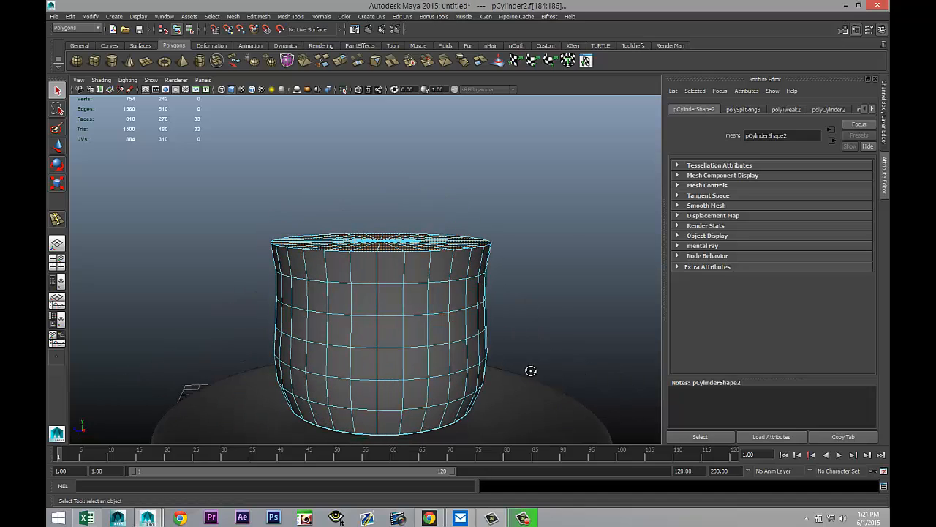
pyautogui.keyDown('alt'); pyautogui.moveTo(474, 300); pyautogui.dragTo(620, 399); pyautogui.keyUp('alt')
pyautogui.press('Delete')
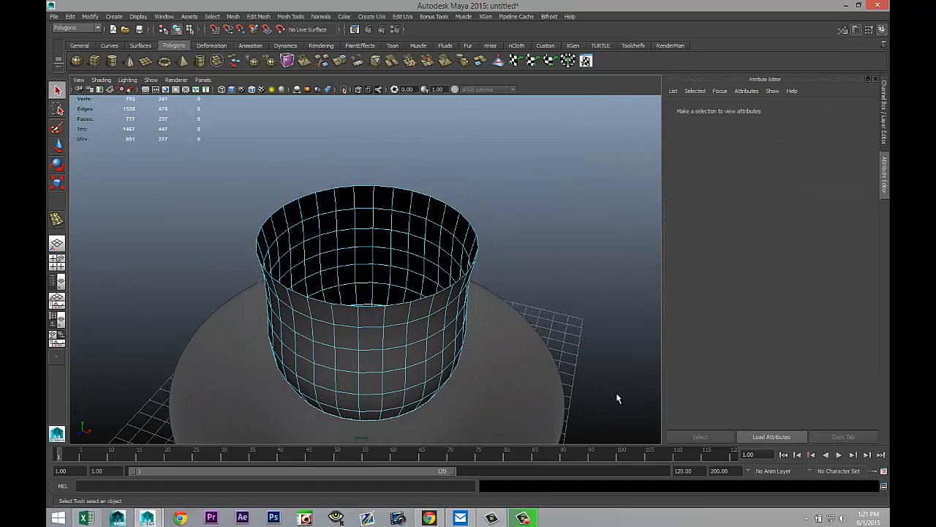
# Step: Extrude the cup's faces with a thickness of 0.1 to give its walls thickness
pyautogui.moveTo(400, 278); pyautogui.dragTo(446, 269, button='right')
pyautogui.click(439, 309)
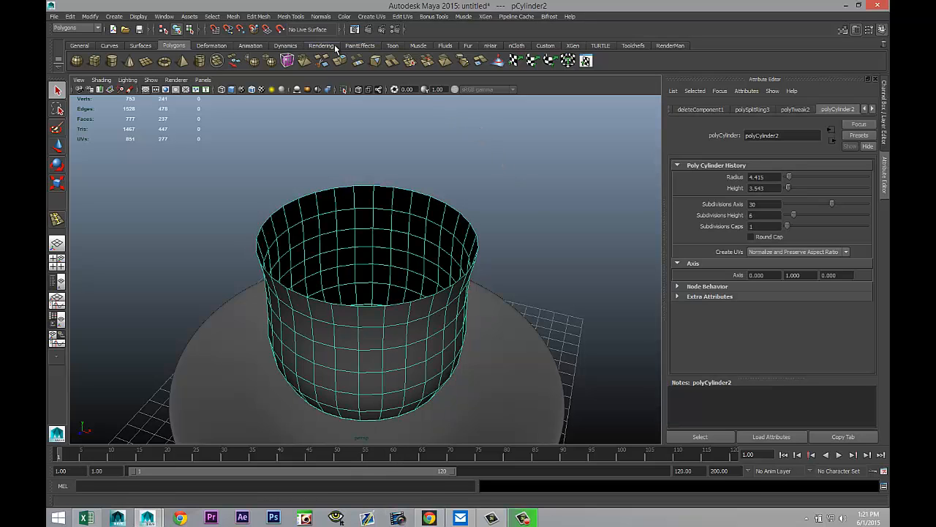
pyautogui.click(259, 16)
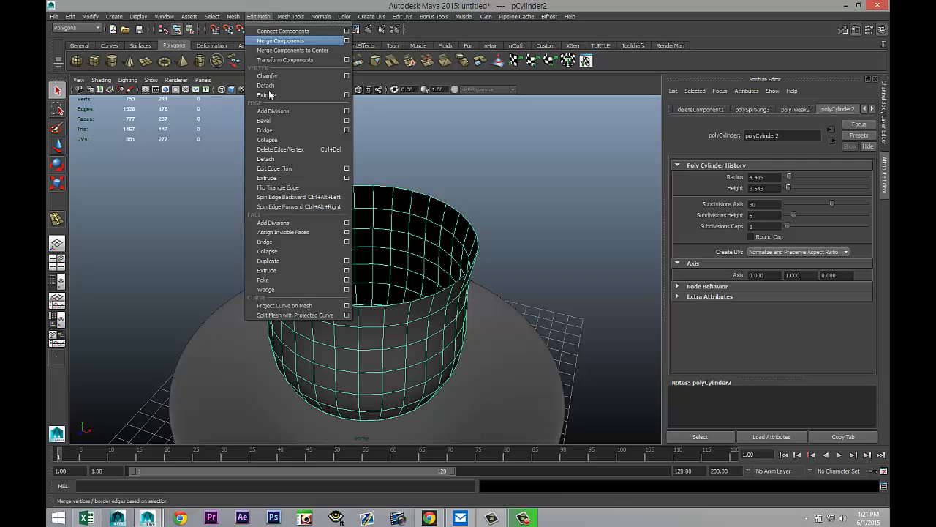
pyautogui.click(281, 271)
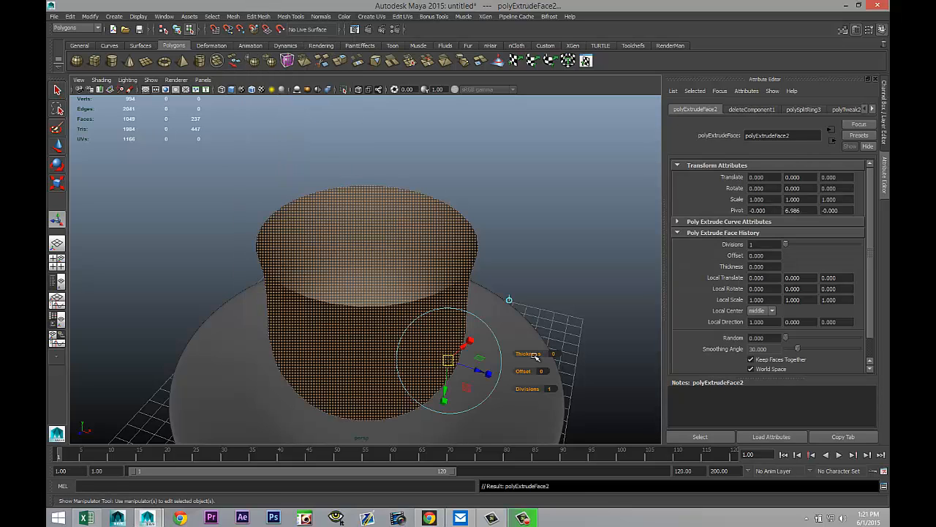
pyautogui.click(556, 354)
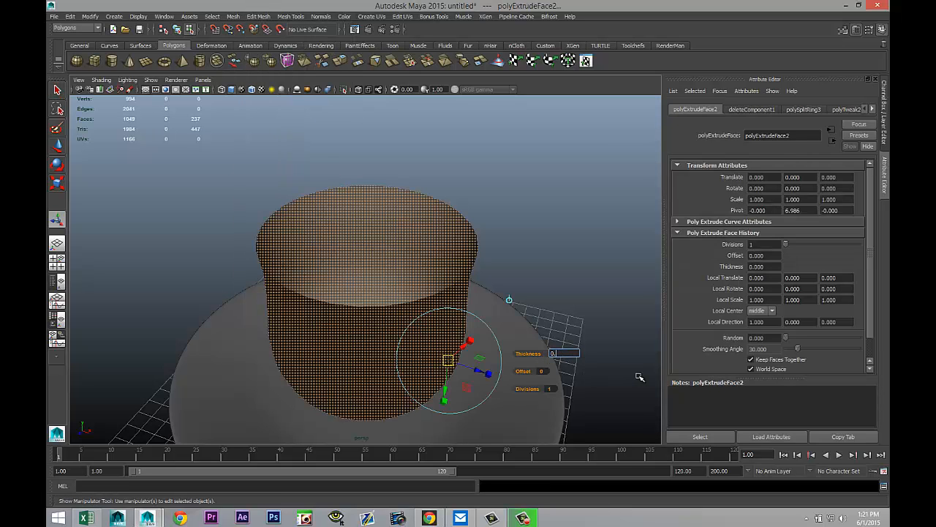
pyautogui.write('0.1')
pyautogui.press('Return')
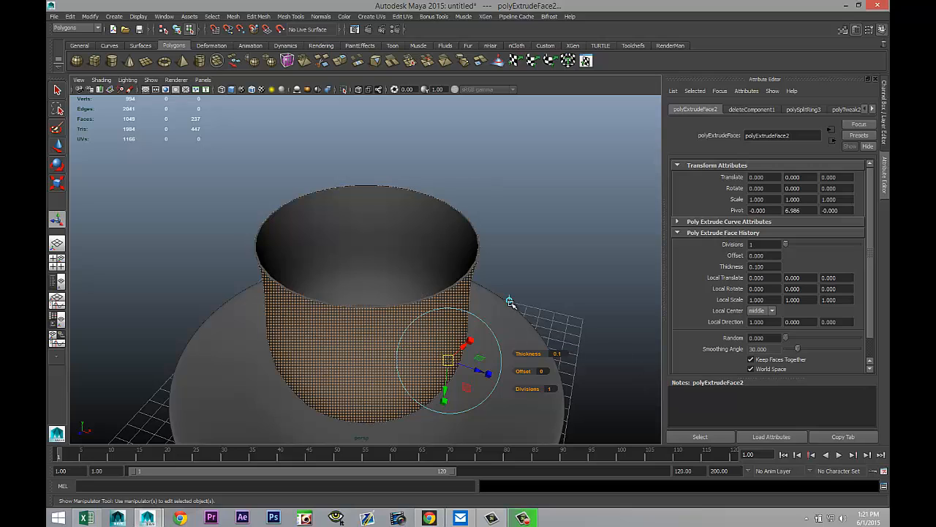
# Step: Deselect everything and orbit and zoom to inspect the extruded cup from above
pyautogui.click(545, 231)
pyautogui.moveTo(402, 324); pyautogui.dragTo(406, 348, button='right')
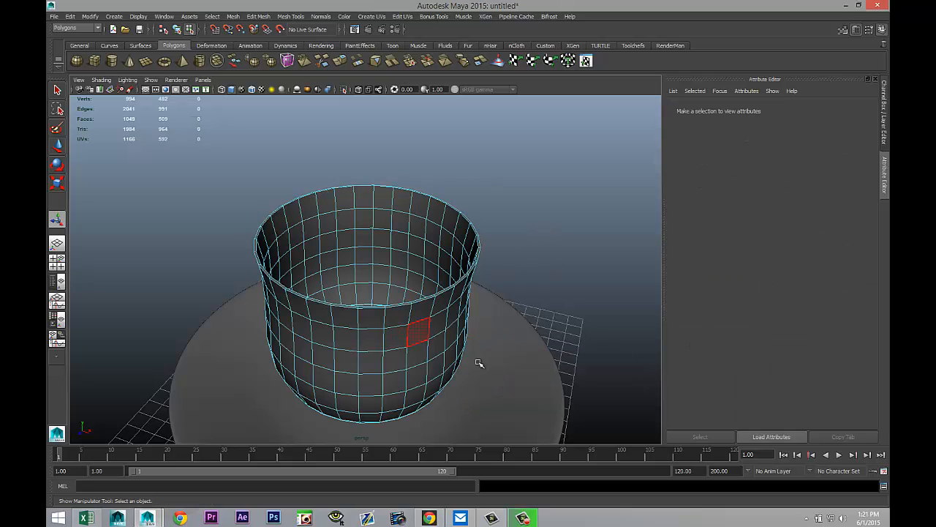
pyautogui.moveTo(446, 278); pyautogui.dragTo(481, 268, button='right')
pyautogui.moveTo(425, 278); pyautogui.dragTo(456, 268, button='right')
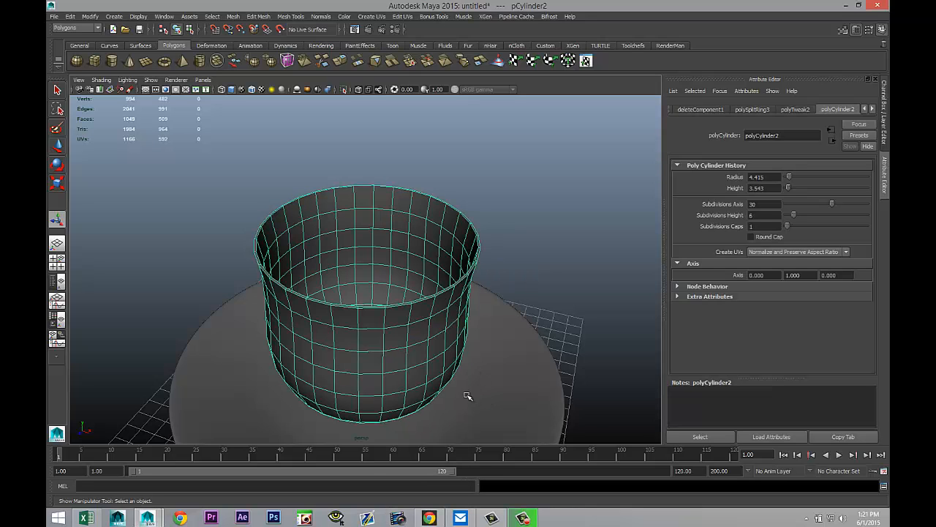
pyautogui.click(545, 274)
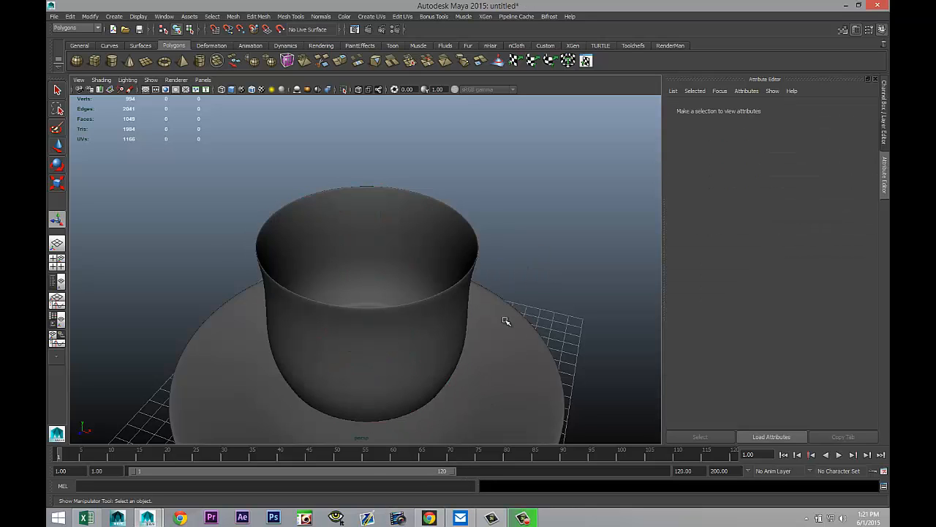
pyautogui.keyDown('alt'); pyautogui.moveTo(505, 320); pyautogui.dragTo(359, 351); pyautogui.keyUp('alt')
pyautogui.scroll(4, 355, 303)
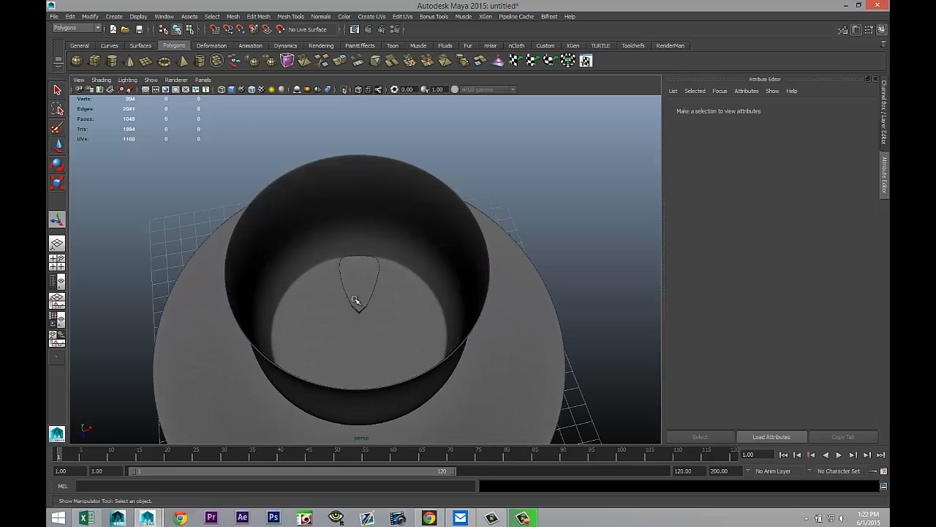
# Step: Switch to wireframe display and select the plate, then the cup, to examine how they overlap
pyautogui.keyDown('alt'); pyautogui.moveTo(356, 303); pyautogui.dragTo(396, 388); pyautogui.keyUp('alt')
pyautogui.click(402, 390)
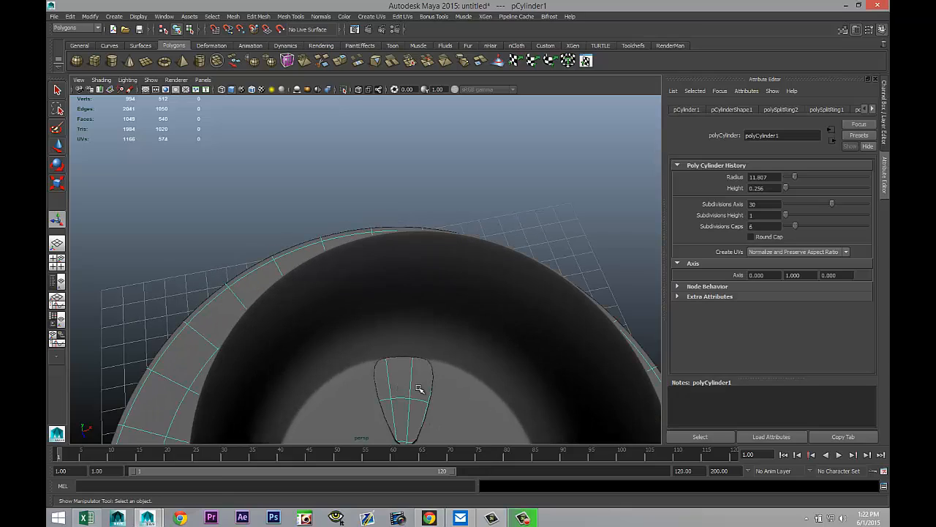
pyautogui.press('4')
pyautogui.scroll(-5, 419, 390)
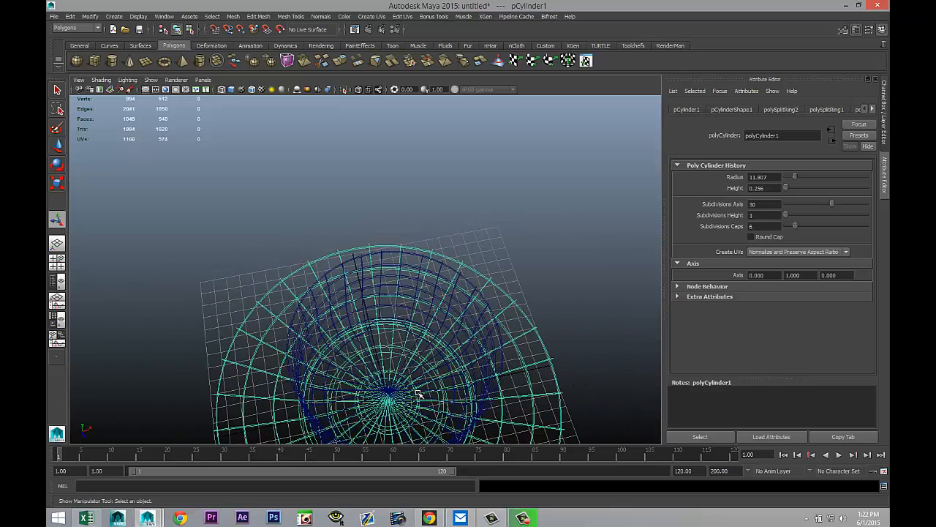
pyautogui.keyDown('alt'); pyautogui.moveTo(435, 432); pyautogui.dragTo(422, 337); pyautogui.keyUp('alt')
pyautogui.click(432, 338)
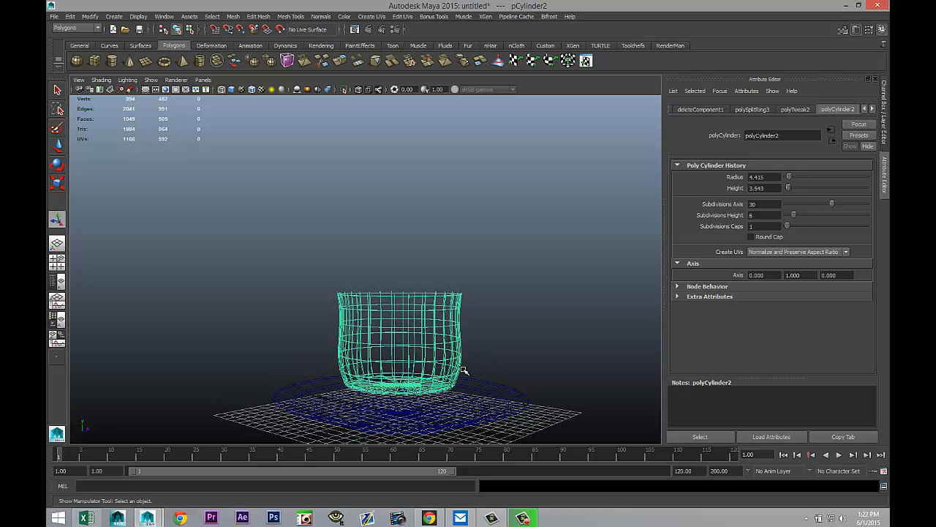
# Step: Move the cup up above the plate in shaded display, then undo the move
pyautogui.press('w')
pyautogui.moveTo(396, 287); pyautogui.dragTo(400, 176)
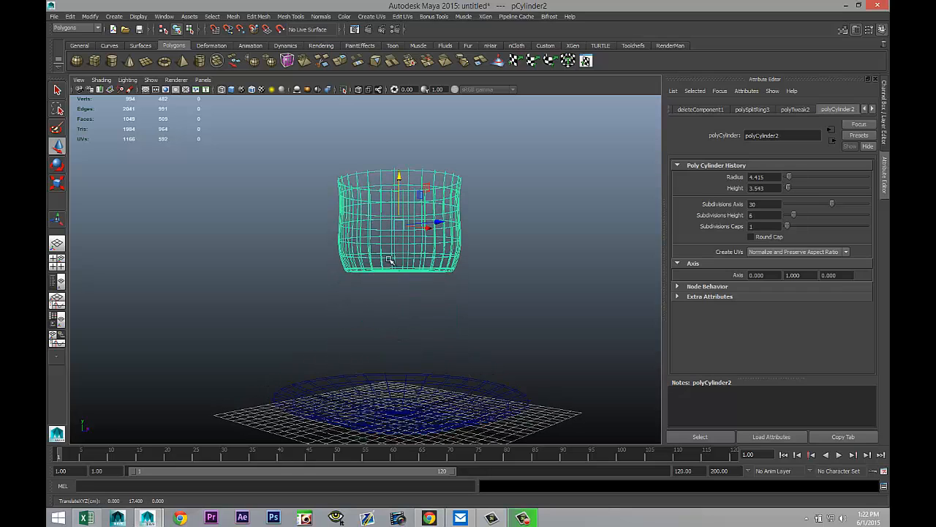
pyautogui.keyDown('alt'); pyautogui.moveTo(399, 358); pyautogui.dragTo(528, 341); pyautogui.keyUp('alt')
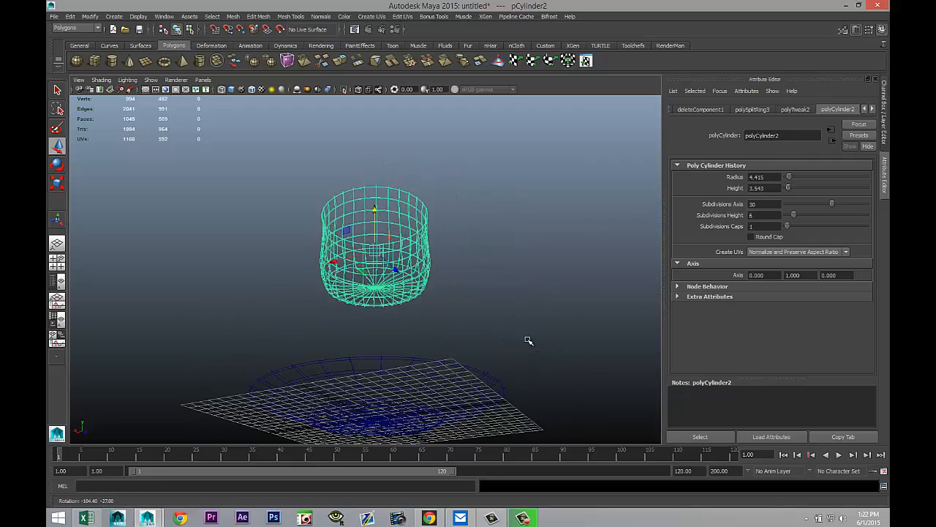
pyautogui.press('5')
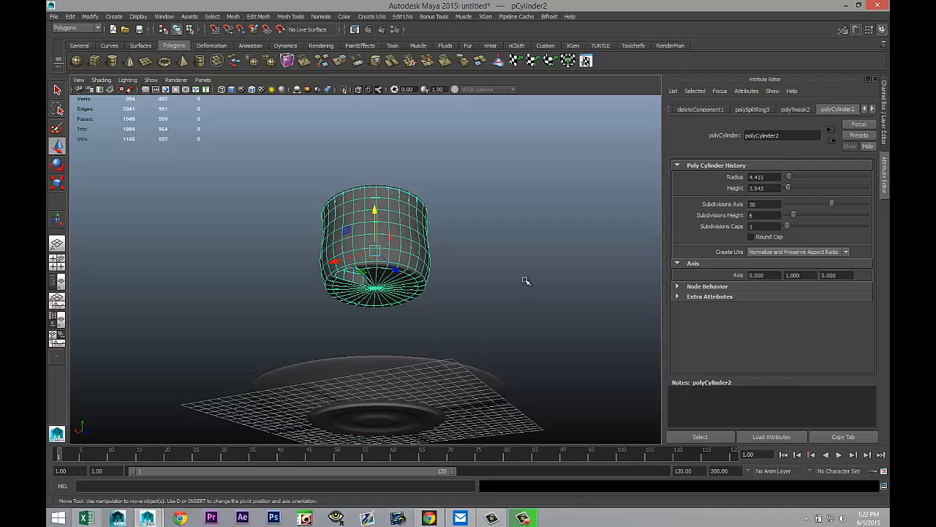
pyautogui.hotkey('ctrl', 'z')
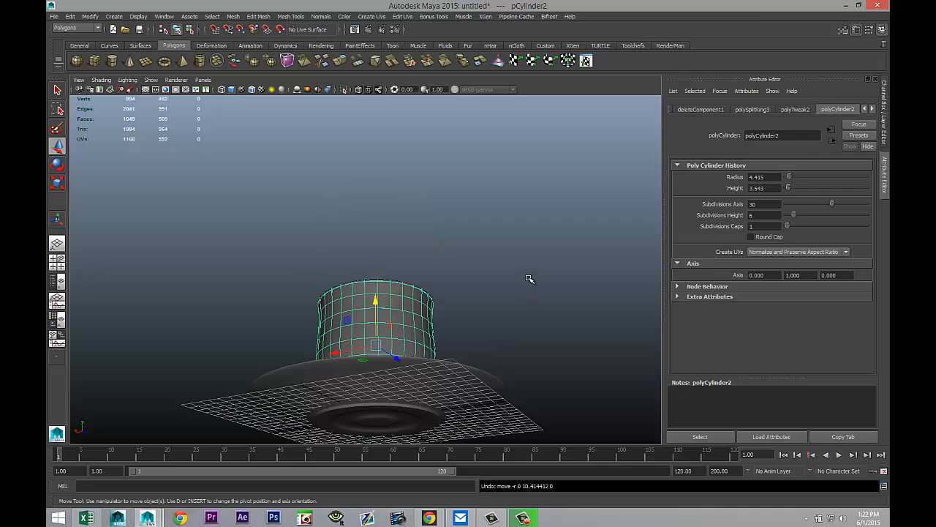
pyautogui.keyDown('alt'); pyautogui.moveTo(513, 274); pyautogui.dragTo(447, 401); pyautogui.keyUp('alt')
pyautogui.click(431, 414)
pyautogui.moveTo(319, 395); pyautogui.dragTo(47, 384)
pyautogui.scroll(3, 368, 418)
pyautogui.keyDown('alt'); pyautogui.moveTo(445, 394); pyautogui.dragTo(469, 359); pyautogui.keyUp('alt')
pyautogui.hotkey('ctrl', 'z')
pyautogui.hotkey('ctrl', 'z')
pyautogui.hotkey('ctrl', 'z')
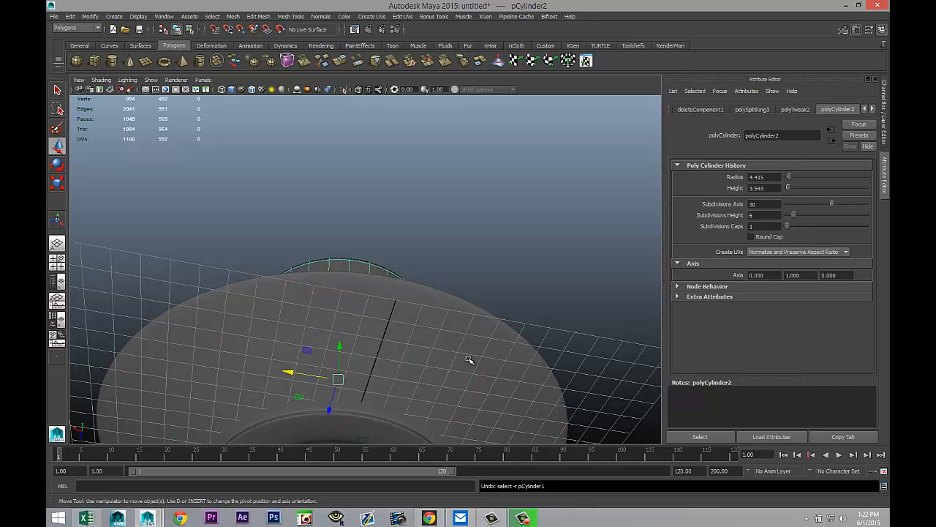
# Step: Undo the cup's face extrusion and the deletion of its top cap faces in wireframe display
pyautogui.press('4')
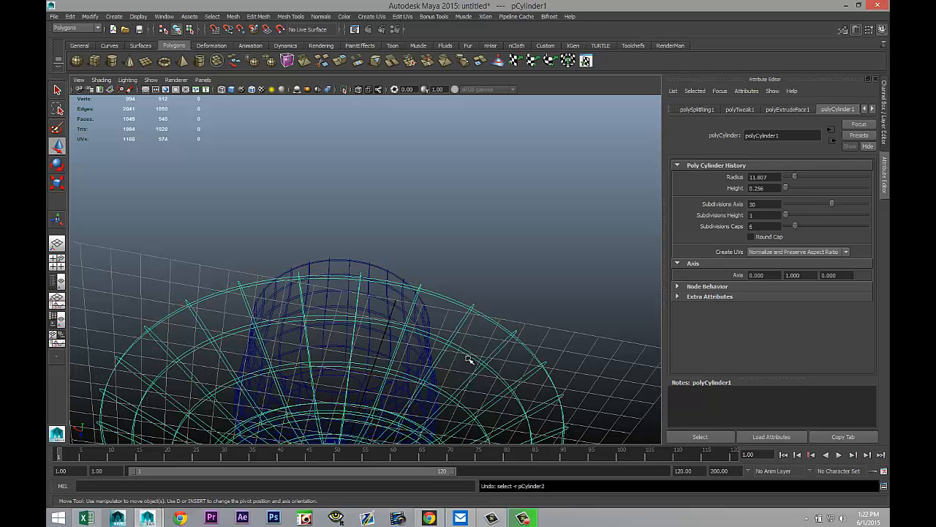
pyautogui.hotkey('ctrl', 'z')
pyautogui.hotkey('ctrl', 'z')
pyautogui.hotkey('ctrl', 'z')
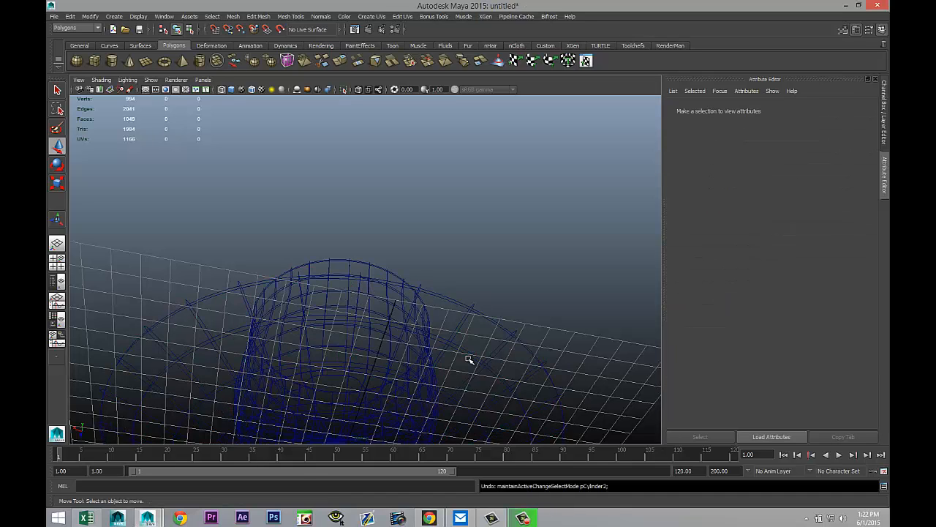
pyautogui.hotkey('ctrl', 'z')
pyautogui.hotkey('ctrl', 'z')
pyautogui.hotkey('ctrl', 'z')
pyautogui.hotkey('ctrl', 'z')
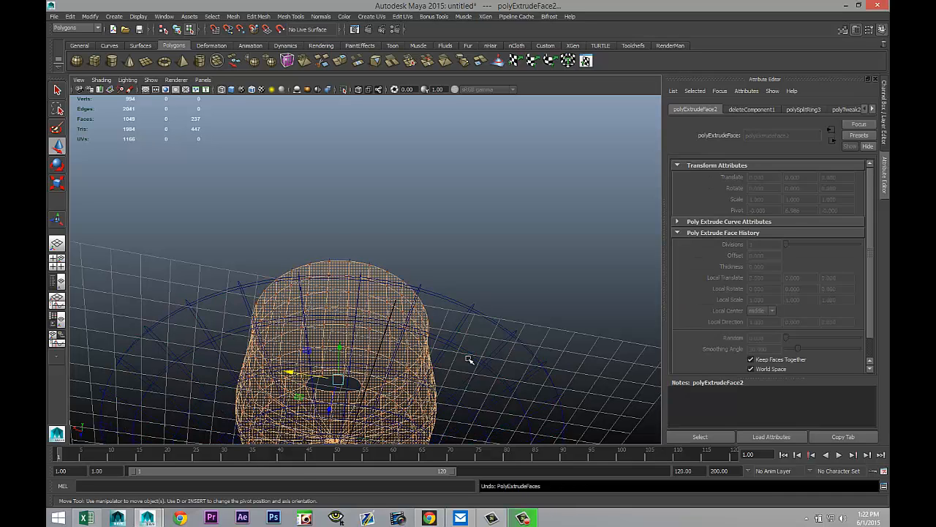
pyautogui.hotkey('ctrl', 'z')
pyautogui.hotkey('ctrl', 'z')
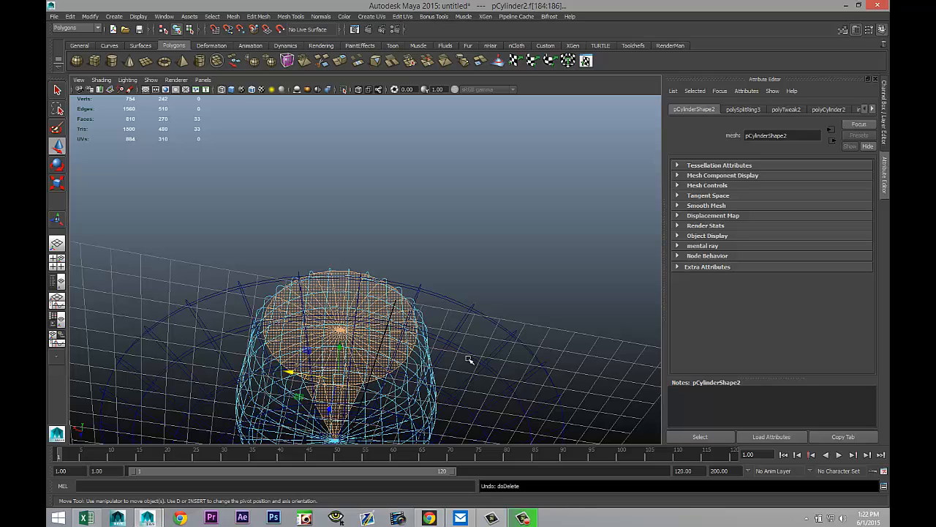
# Step: Orbit around the cup's wireframe to examine its top and bottom cap faces
pyautogui.keyDown('alt'); pyautogui.moveTo(435, 318); pyautogui.dragTo(471, 364); pyautogui.keyUp('alt')
pyautogui.scroll(5, 472, 364)
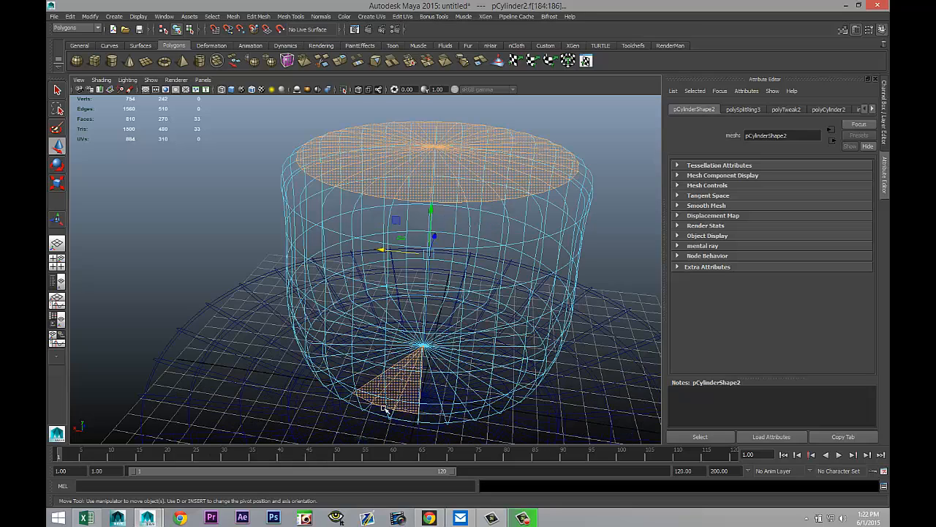
pyautogui.click(373, 389)
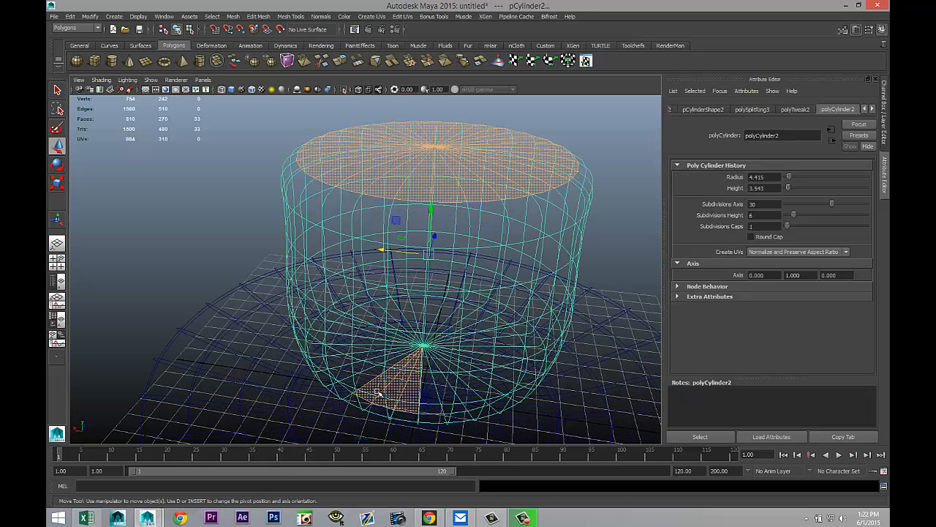
pyautogui.moveTo(373, 307); pyautogui.dragTo(382, 291, button='right')
pyautogui.click(373, 387)
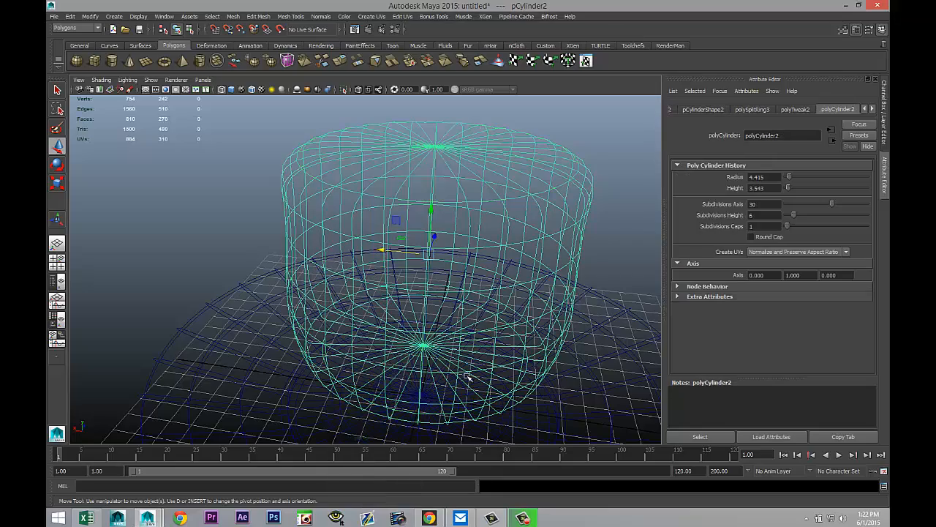
pyautogui.keyDown('alt'); pyautogui.moveTo(598, 354); pyautogui.dragTo(520, 354); pyautogui.keyUp('alt')
pyautogui.keyDown('alt'); pyautogui.moveTo(520, 354); pyautogui.dragTo(373, 339, button='middle'); pyautogui.keyUp('alt')
pyautogui.press('1')
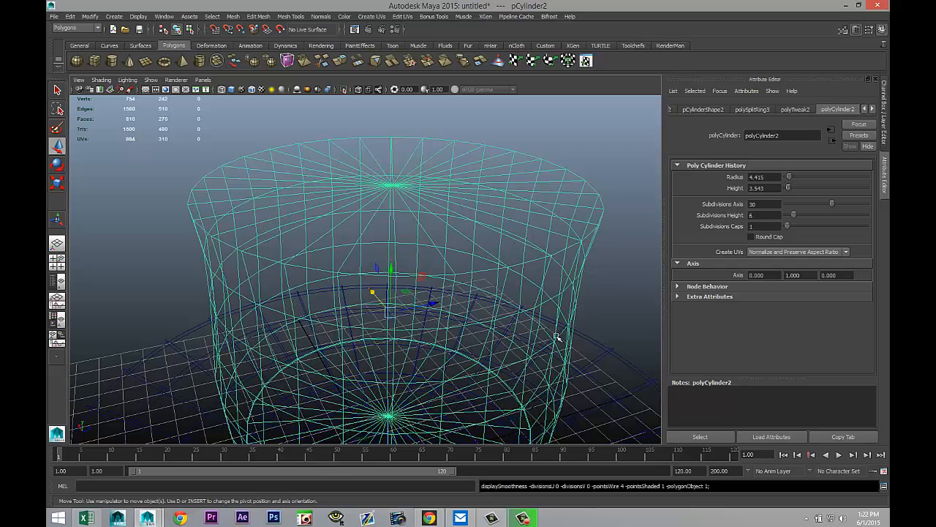
pyautogui.keyDown('alt'); pyautogui.moveTo(541, 334); pyautogui.dragTo(480, 358, button='middle'); pyautogui.keyUp('alt')
pyautogui.click(587, 256)
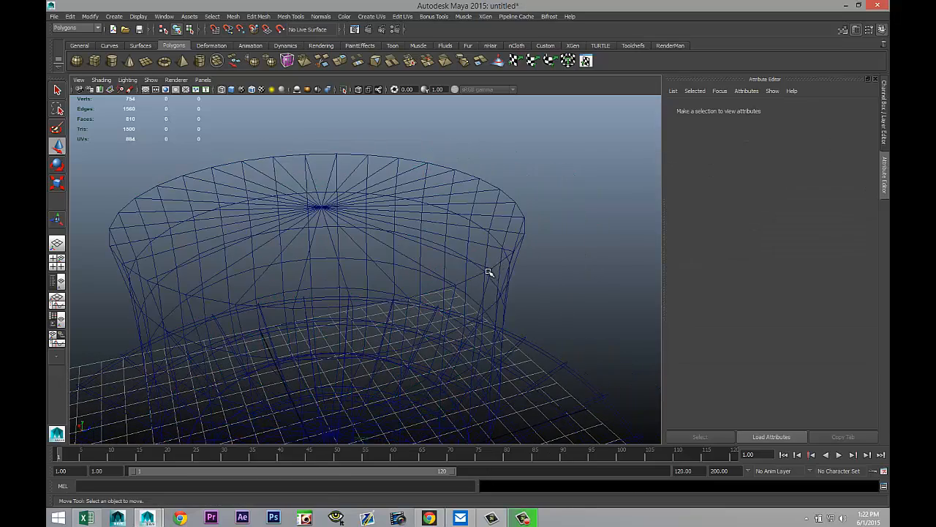
# Step: In shaded display, select every face of the cup's top cap one by one
pyautogui.press('5')
pyautogui.click(403, 242)
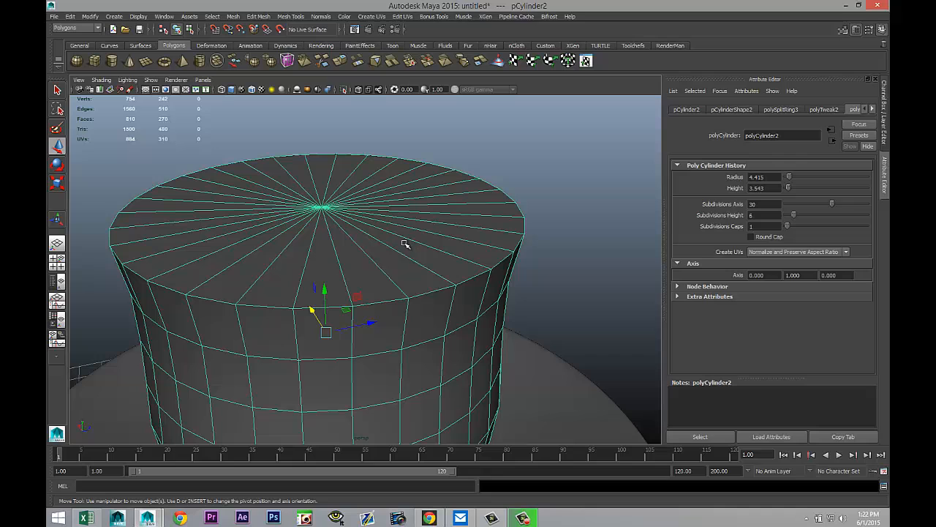
pyautogui.moveTo(360, 279); pyautogui.dragTo(361, 301, button='right')
pyautogui.click(356, 281)
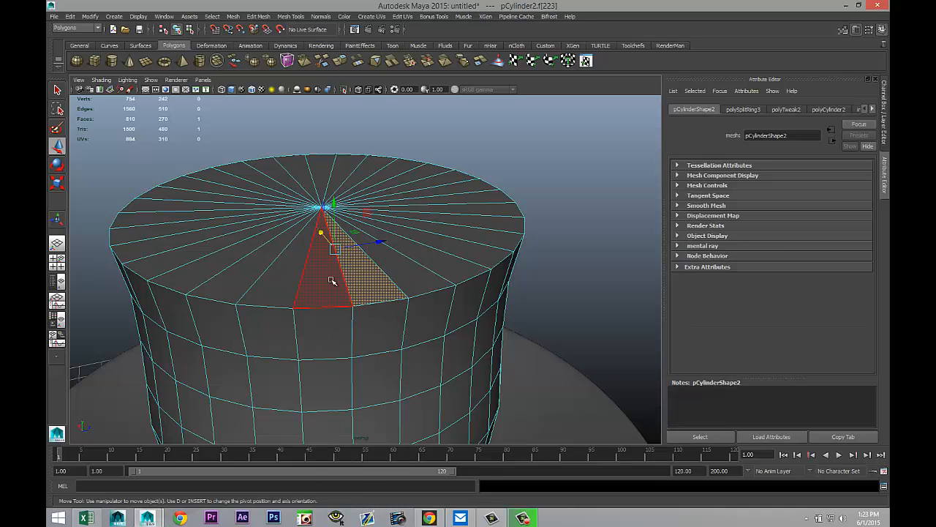
pyautogui.keyDown('shift'); pyautogui.click(329, 280); pyautogui.keyUp('shift')
pyautogui.keyDown('shift'); pyautogui.click(287, 273); pyautogui.keyUp('shift')
pyautogui.keyDown('shift'); pyautogui.click(261, 265); pyautogui.keyUp('shift')
pyautogui.keyDown('shift'); pyautogui.click(238, 256); pyautogui.keyUp('shift')
pyautogui.keyDown('shift'); pyautogui.click(223, 245); pyautogui.keyUp('shift')
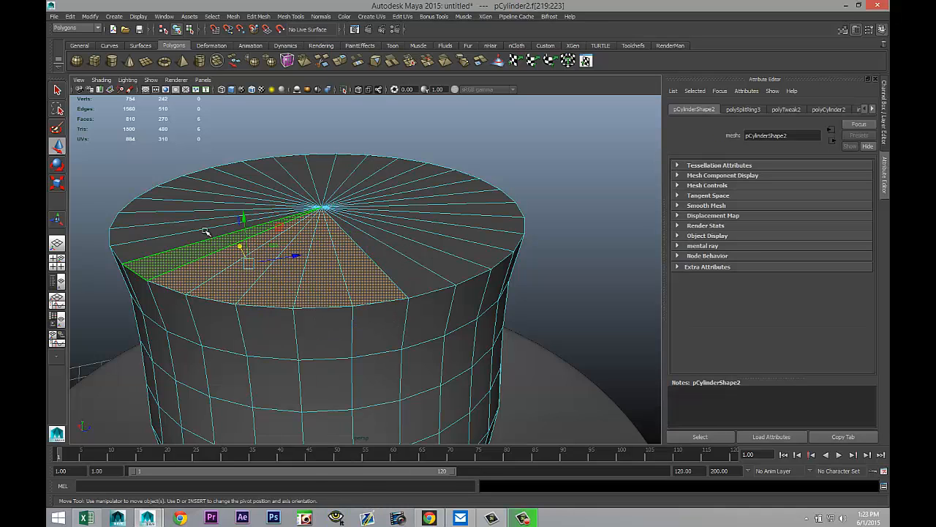
pyautogui.keyDown('shift'); pyautogui.click(212, 234); pyautogui.keyUp('shift')
pyautogui.keyDown('shift'); pyautogui.click(201, 223); pyautogui.keyUp('shift')
pyautogui.keyDown('shift'); pyautogui.click(194, 207); pyautogui.keyUp('shift')
pyautogui.keyDown('shift'); pyautogui.click(198, 195); pyautogui.keyUp('shift')
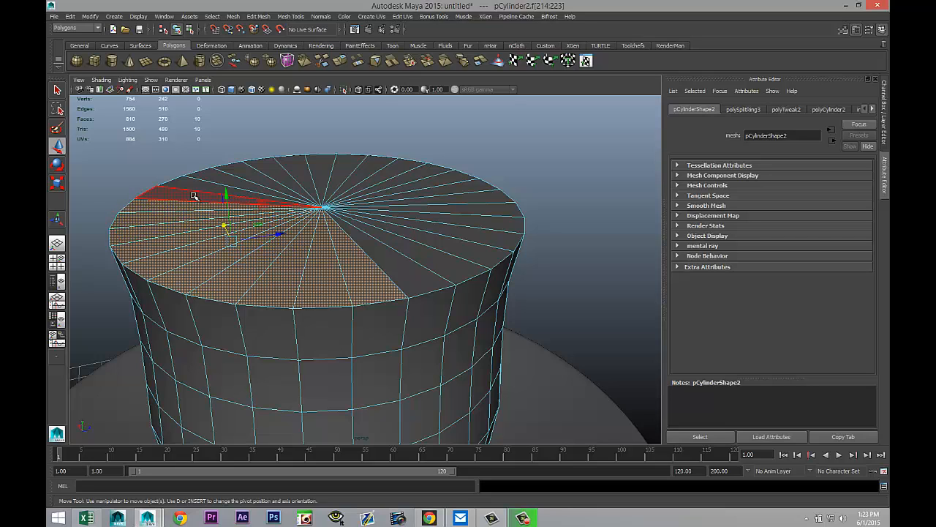
pyautogui.keyDown('shift'); pyautogui.click(202, 186); pyautogui.keyUp('shift')
pyautogui.keyDown('shift'); pyautogui.click(208, 177); pyautogui.keyUp('shift')
pyautogui.keyDown('shift'); pyautogui.click(244, 171); pyautogui.keyUp('shift')
pyautogui.keyDown('shift'); pyautogui.click(275, 167); pyautogui.keyUp('shift')
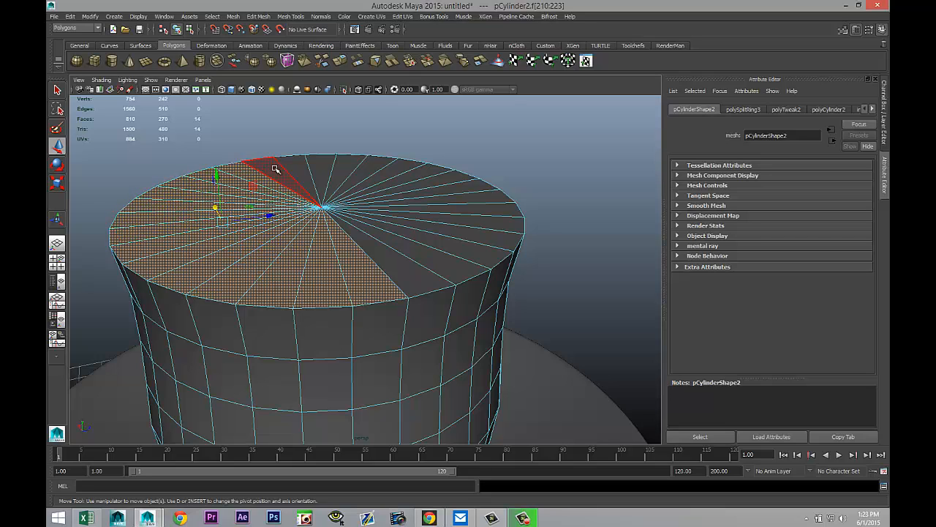
pyautogui.keyDown('shift'); pyautogui.click(299, 166); pyautogui.keyUp('shift')
pyautogui.keyDown('shift'); pyautogui.click(327, 171); pyautogui.keyUp('shift')
pyautogui.keyDown('shift'); pyautogui.click(352, 169); pyautogui.keyUp('shift')
pyautogui.keyDown('shift'); pyautogui.click(372, 166); pyautogui.keyUp('shift')
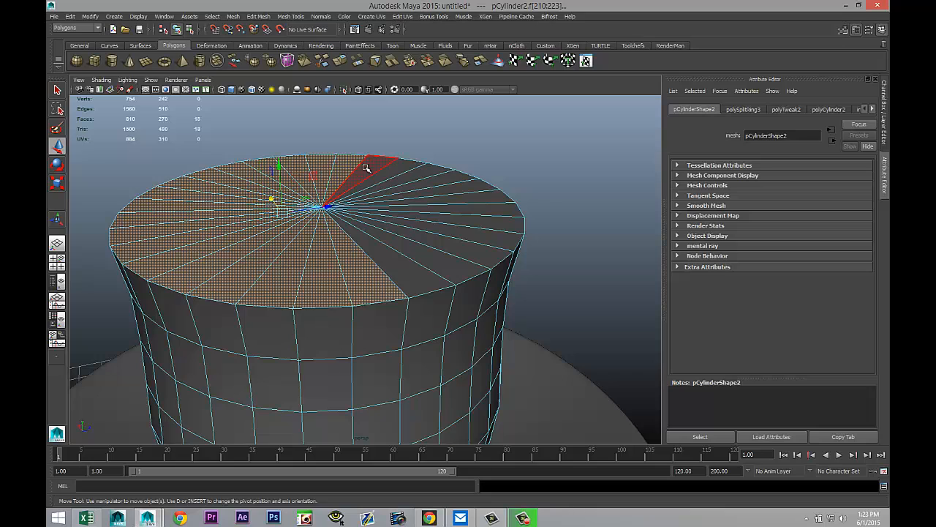
pyautogui.keyDown('shift'); pyautogui.click(388, 168); pyautogui.keyUp('shift')
pyautogui.keyDown('shift'); pyautogui.click(400, 171); pyautogui.keyUp('shift')
pyautogui.keyDown('shift'); pyautogui.click(424, 185); pyautogui.keyUp('shift')
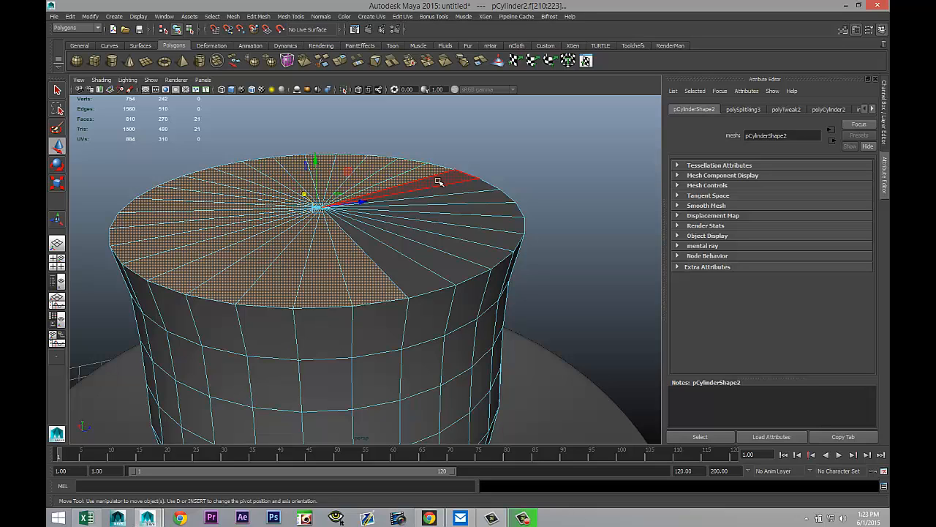
pyautogui.keyDown('shift'); pyautogui.click(455, 187); pyautogui.keyUp('shift')
pyautogui.keyDown('shift'); pyautogui.click(481, 196); pyautogui.keyUp('shift')
pyautogui.keyDown('shift'); pyautogui.click(491, 210); pyautogui.keyUp('shift')
pyautogui.keyDown('shift'); pyautogui.click(493, 222); pyautogui.keyUp('shift')
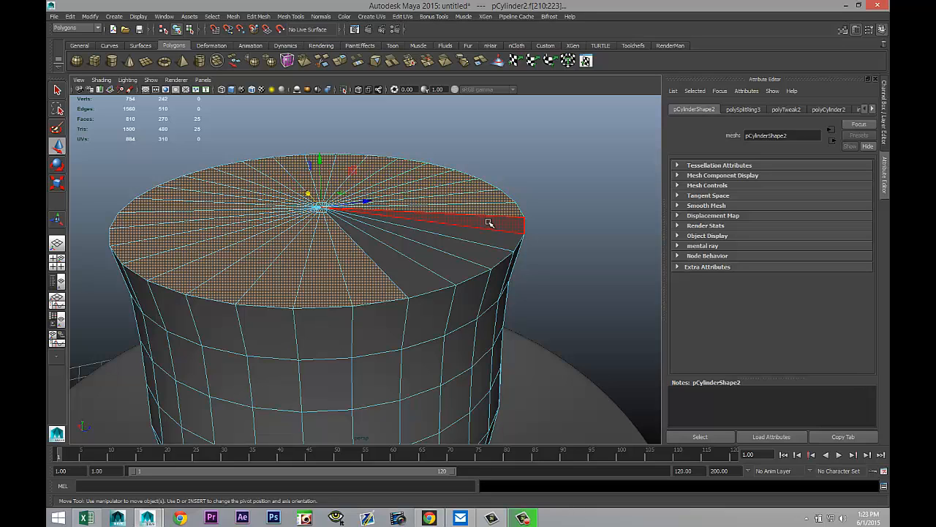
pyautogui.keyDown('shift'); pyautogui.click(489, 236); pyautogui.keyUp('shift')
pyautogui.keyDown('shift'); pyautogui.click(476, 250); pyautogui.keyUp('shift')
pyautogui.keyDown('shift'); pyautogui.click(474, 257); pyautogui.keyUp('shift')
pyautogui.keyDown('shift'); pyautogui.click(464, 269); pyautogui.keyUp('shift')
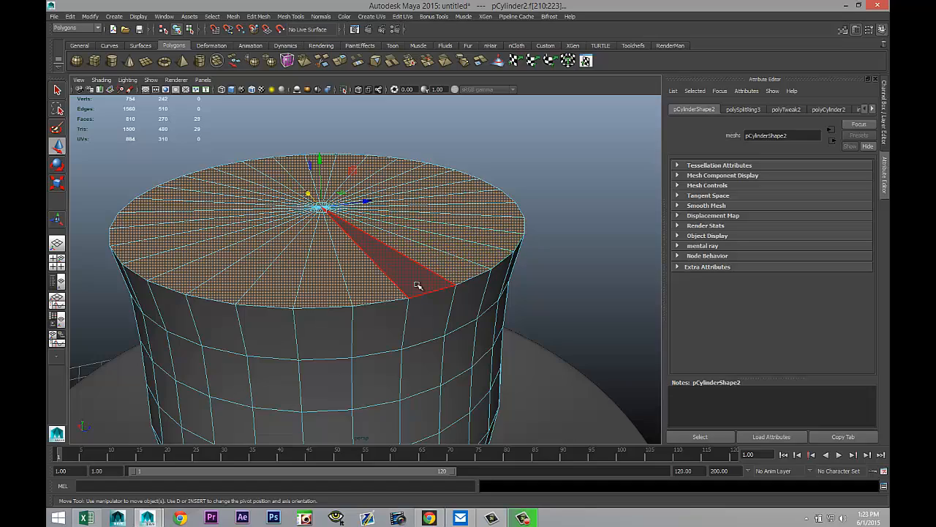
pyautogui.keyDown('shift'); pyautogui.click(417, 285); pyautogui.keyUp('shift')
# Step: Delete the selected top cap faces to open the cup
pyautogui.scroll(-5, 305, 320)
pyautogui.keyDown('alt'); pyautogui.moveTo(197, 359); pyautogui.dragTo(430, 393); pyautogui.keyUp('alt')
pyautogui.press('Delete')
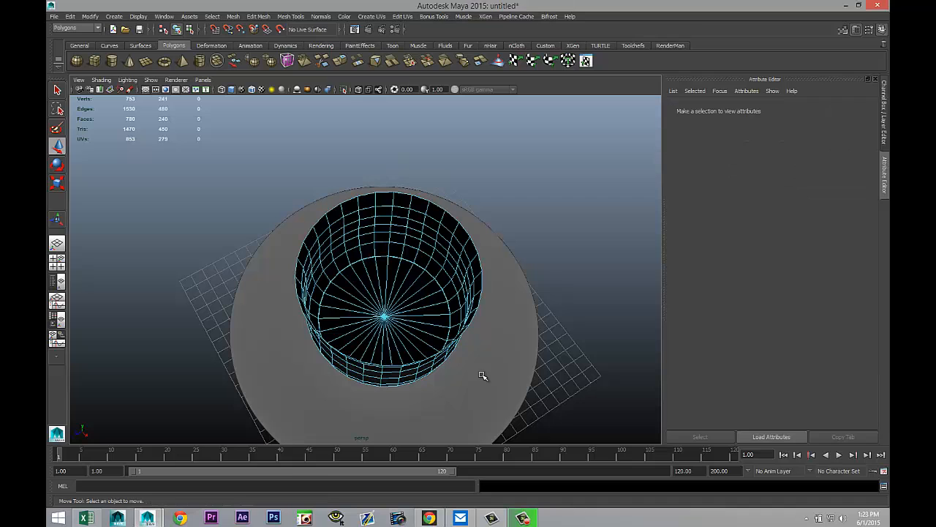
# Step: Extrude the cup's faces again with a thickness of 0.1 to give its walls thickness
pyautogui.moveTo(454, 288); pyautogui.dragTo(464, 256, button='right')
pyautogui.click(462, 255)
pyautogui.click(257, 17)
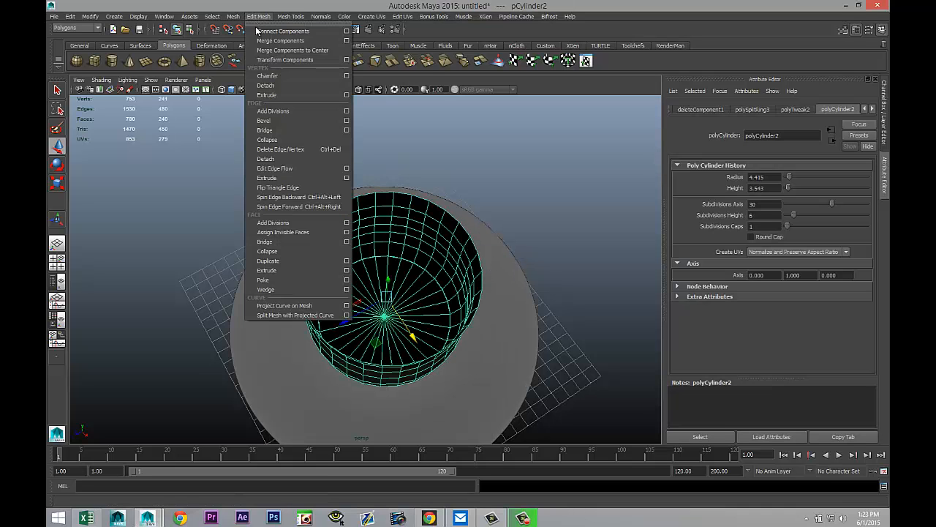
pyautogui.click(291, 271)
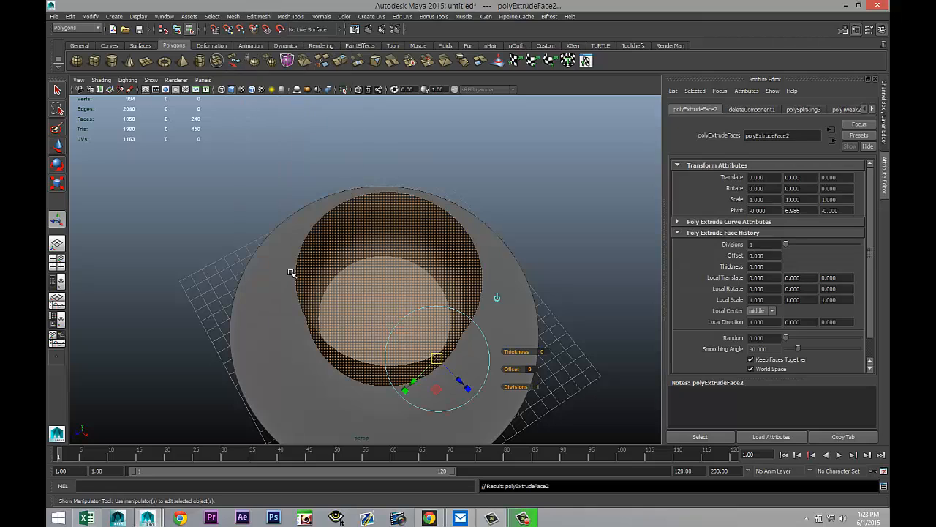
pyautogui.click(545, 352)
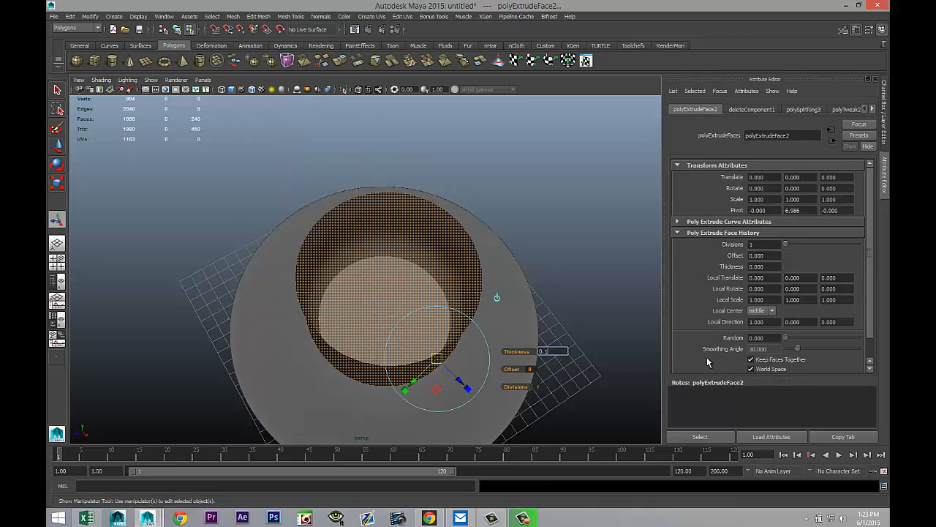
pyautogui.write('0.1')
pyautogui.press('Return')
pyautogui.keyDown('alt'); pyautogui.moveTo(638, 231); pyautogui.dragTo(438, 271); pyautogui.keyUp('alt')
pyautogui.moveTo(411, 281); pyautogui.dragTo(426, 268, button='right')
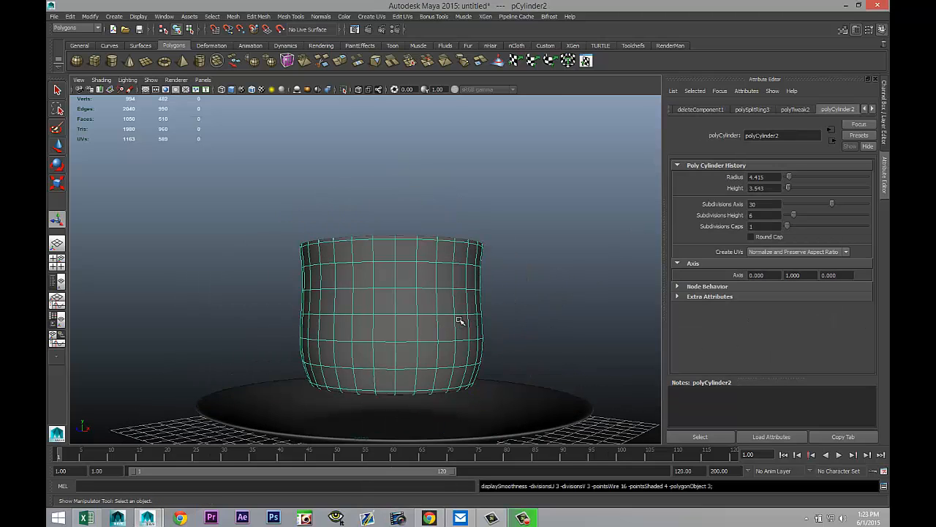
# Step: Orbit and zoom around the cup to examine its thickened walls and open top
pyautogui.click(540, 281)
pyautogui.keyDown('alt'); pyautogui.moveTo(512, 226); pyautogui.dragTo(530, 281); pyautogui.keyUp('alt')
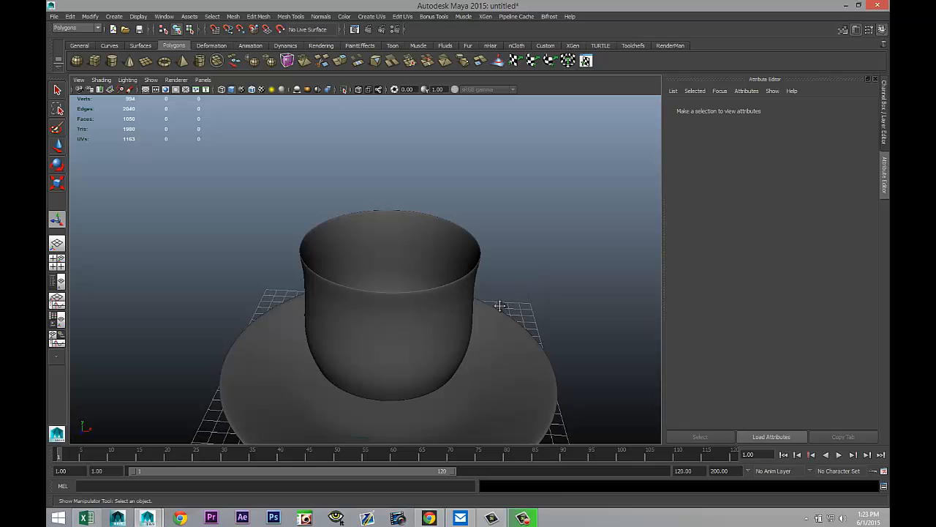
pyautogui.keyDown('alt'); pyautogui.moveTo(502, 306); pyautogui.dragTo(438, 294, button='middle'); pyautogui.keyUp('alt')
pyautogui.scroll(3, 471, 320)
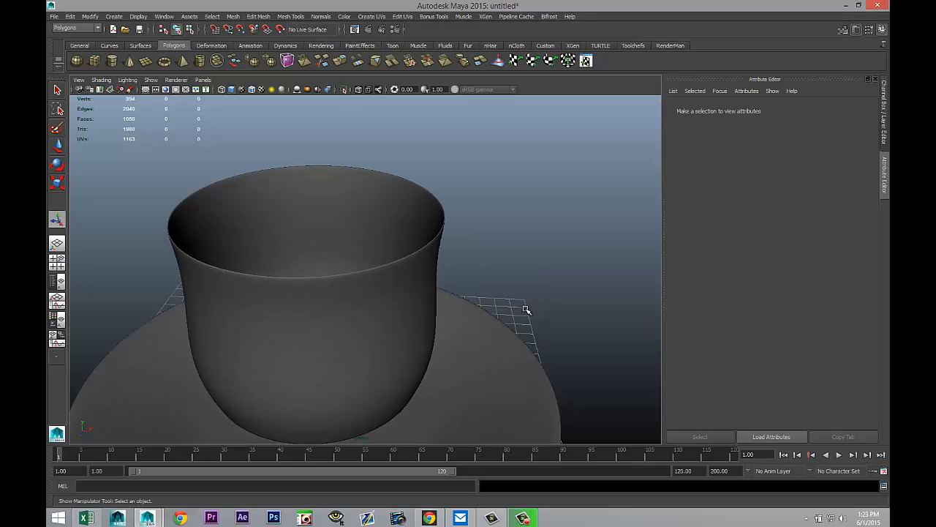
pyautogui.keyDown('alt'); pyautogui.moveTo(534, 309); pyautogui.dragTo(458, 310); pyautogui.keyUp('alt')
pyautogui.click(419, 310)
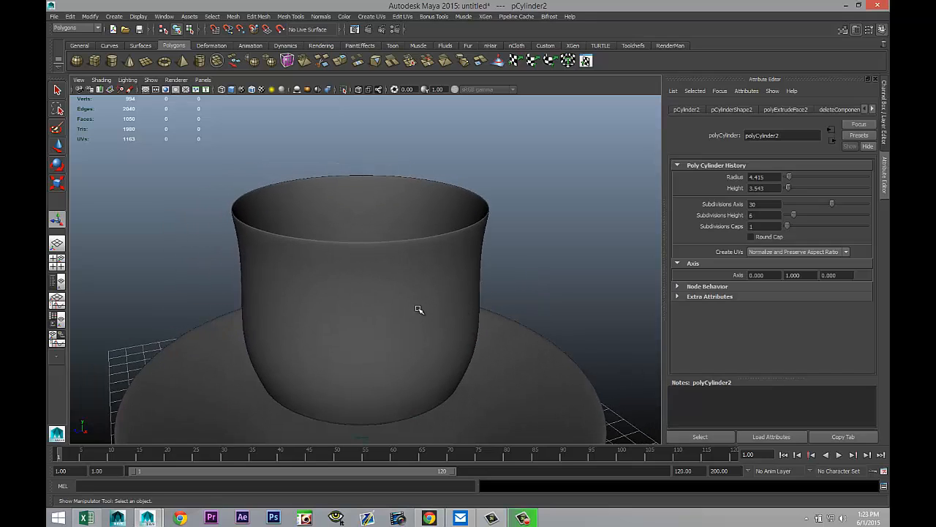
pyautogui.scroll(-4, 449, 332)
pyautogui.keyDown('alt'); pyautogui.moveTo(509, 384); pyautogui.dragTo(393, 361); pyautogui.keyUp('alt')
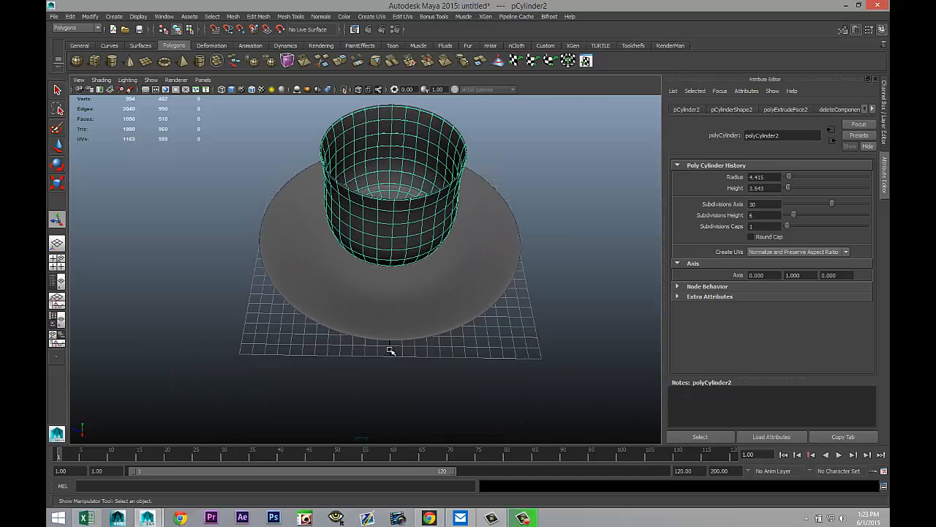
pyautogui.scroll(2, 389, 350)
pyautogui.scroll(2, 395, 334)
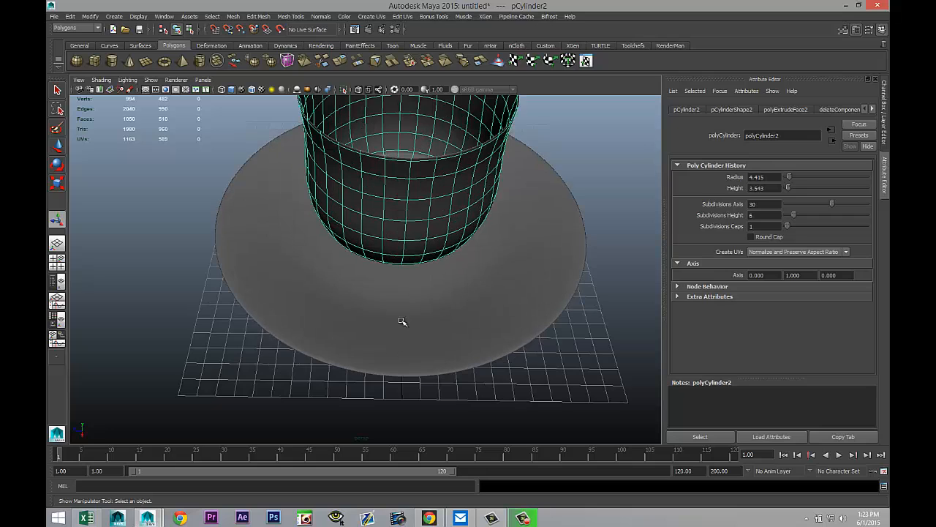
# Step: Select two adjacent faces near the top and two near the bottom of the cup's side and delete them
pyautogui.moveTo(395, 194); pyautogui.dragTo(391, 213, button='right')
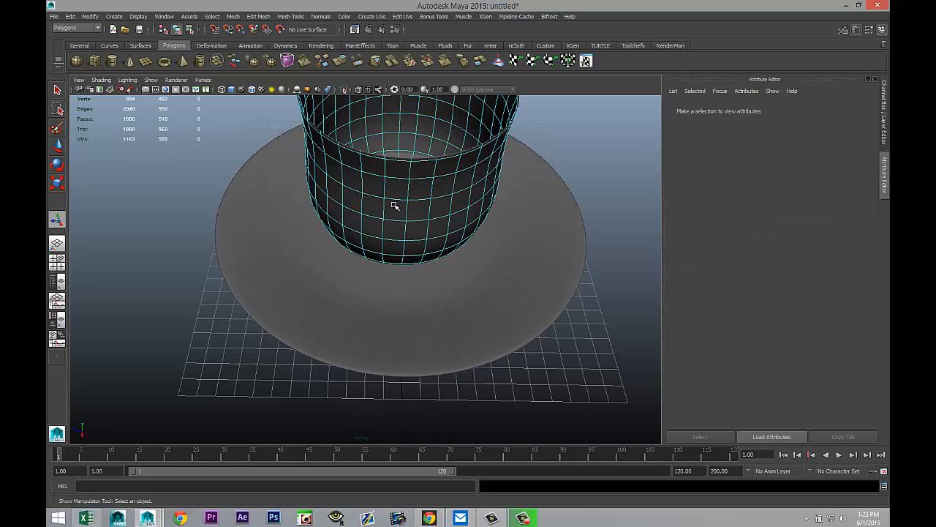
pyautogui.click(395, 192)
pyautogui.keyDown('shift'); pyautogui.click(414, 190); pyautogui.keyUp('shift')
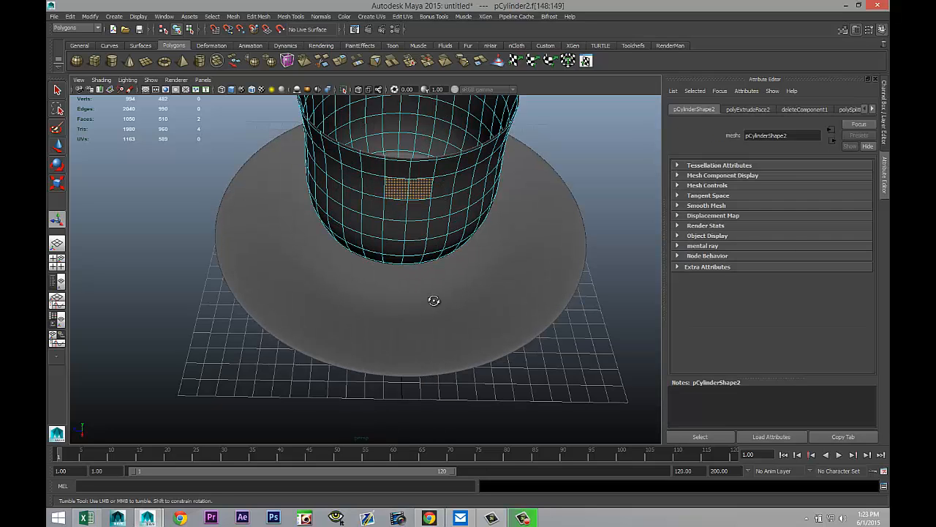
pyautogui.keyDown('alt'); pyautogui.moveTo(432, 300); pyautogui.dragTo(434, 282); pyautogui.keyUp('alt')
pyautogui.keyDown('shift'); pyautogui.click(389, 264); pyautogui.keyUp('shift')
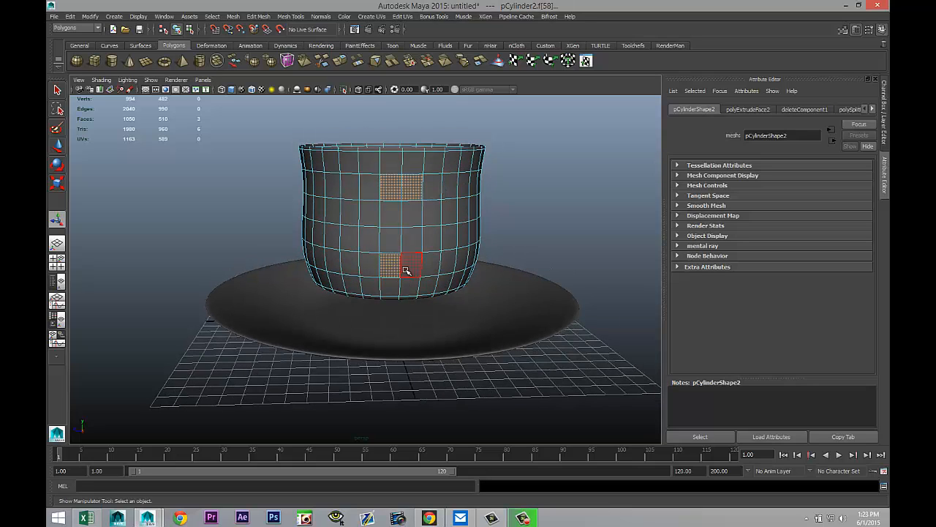
pyautogui.keyDown('shift'); pyautogui.click(407, 269); pyautogui.keyUp('shift')
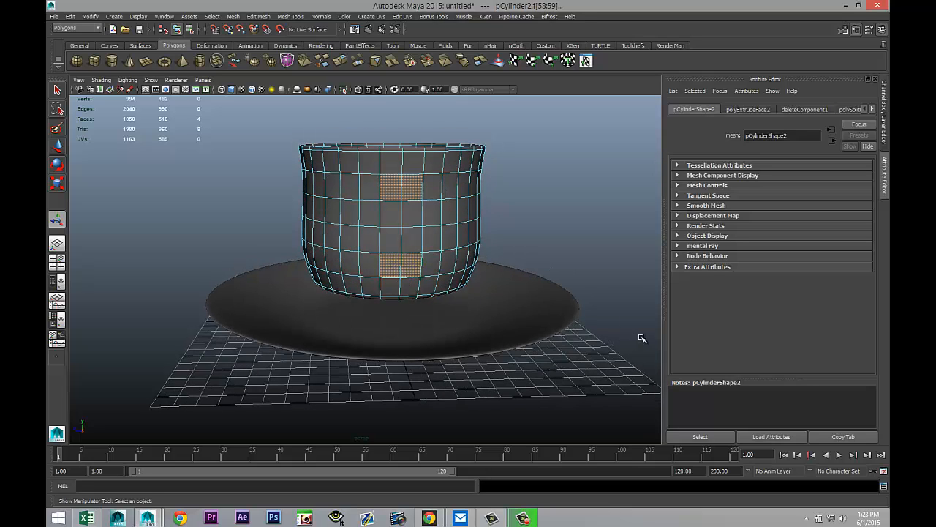
pyautogui.press('Delete')
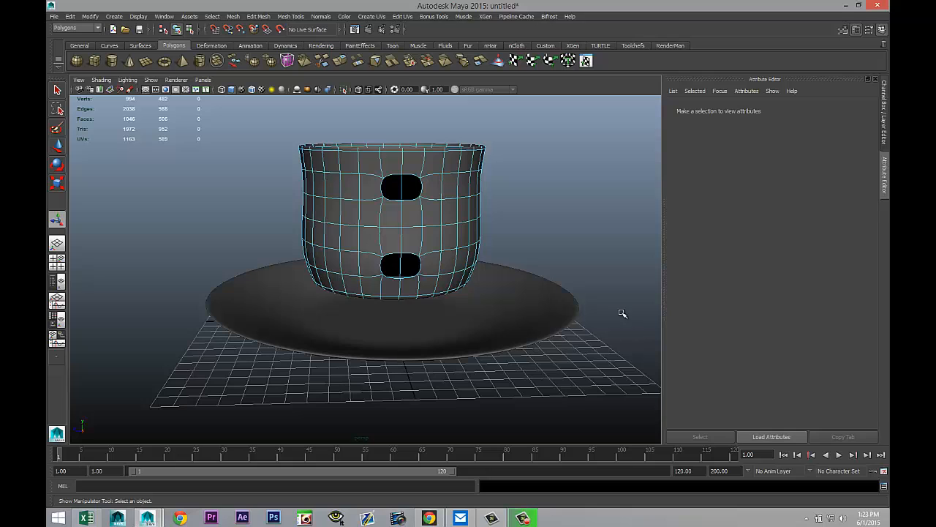
# Step: Show the cup unsmoothed and draw a polygon cube about 2.1 wide, 8.9 high and 2.6 deep beside it
pyautogui.moveTo(452, 230); pyautogui.dragTo(477, 219, button='right')
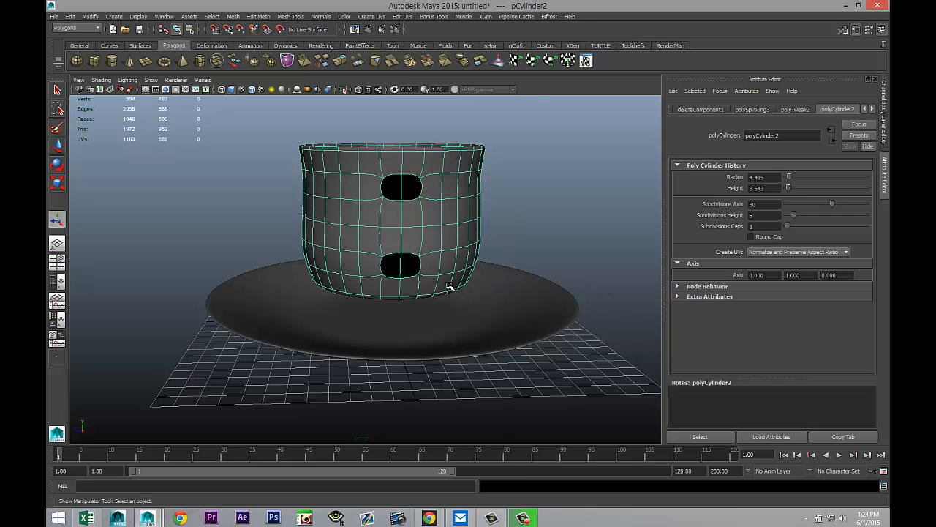
pyautogui.press('1')
pyautogui.scroll(2, 437, 292)
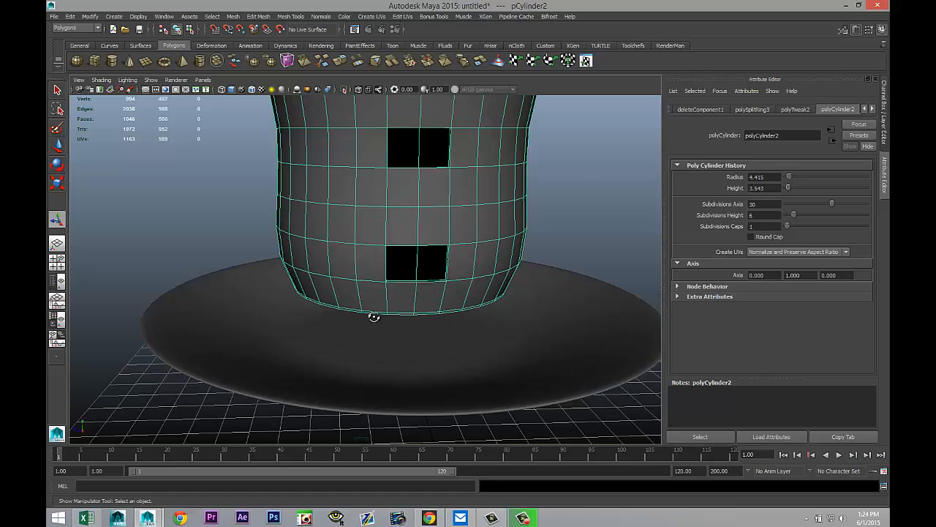
pyautogui.keyDown('alt'); pyautogui.moveTo(374, 316); pyautogui.dragTo(460, 390); pyautogui.keyUp('alt')
pyautogui.scroll(2, 459, 392)
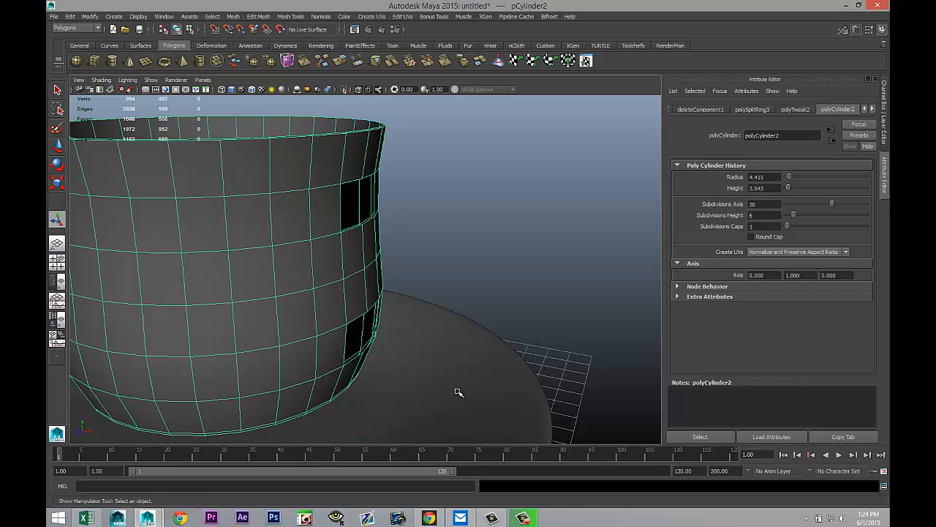
pyautogui.keyDown('alt'); pyautogui.moveTo(458, 392); pyautogui.dragTo(441, 385, button='middle'); pyautogui.keyUp('alt')
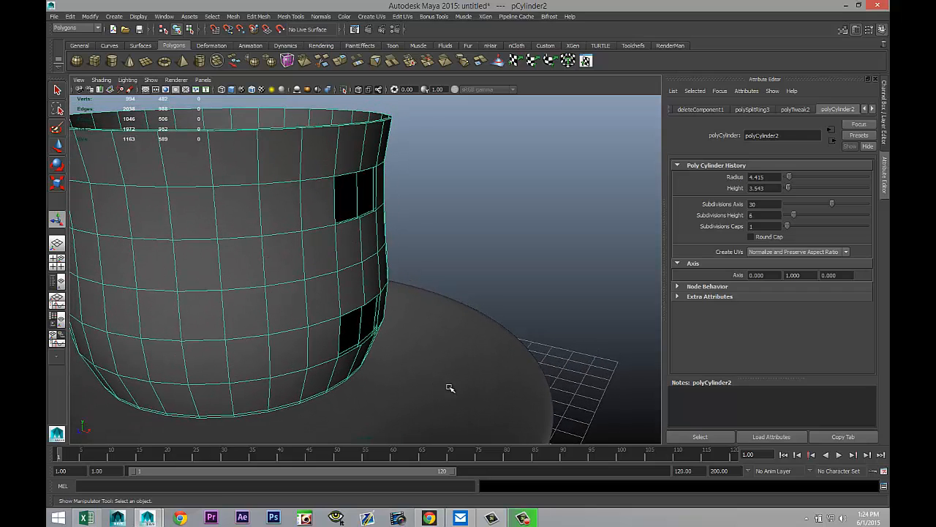
pyautogui.click(96, 66)
pyautogui.moveTo(399, 287)
pyautogui.keyDown('alt'); pyautogui.mouseDown()
pyautogui.moveTo(416, 289)
pyautogui.moveTo(399, 289)
pyautogui.mouseUp(); pyautogui.keyUp('alt')
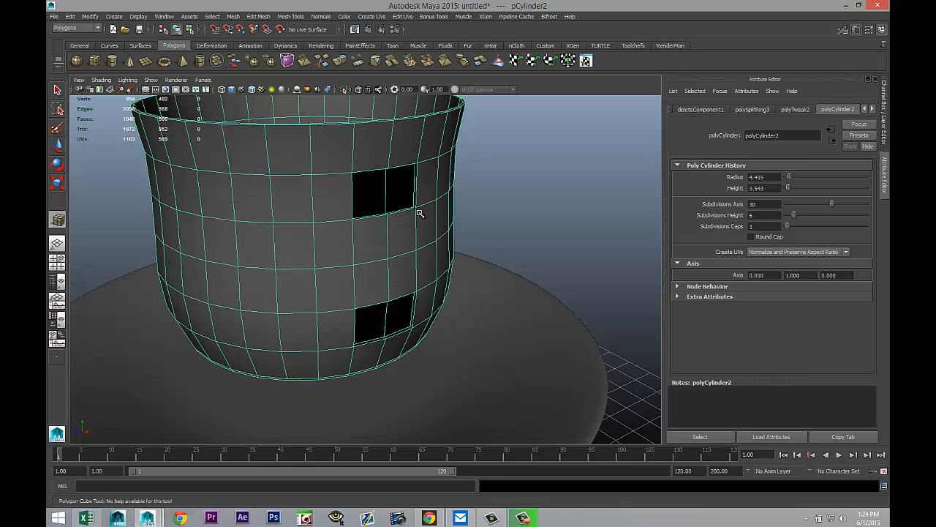
pyautogui.keyDown('alt'); pyautogui.moveTo(451, 300); pyautogui.dragTo(378, 401); pyautogui.keyUp('alt')
pyautogui.scroll(3, 378, 398)
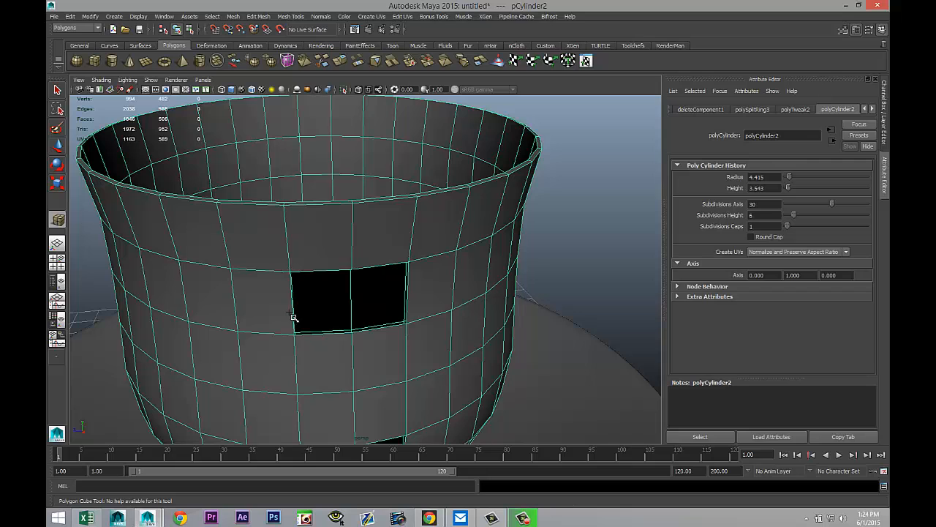
pyautogui.scroll(-2, 374, 356)
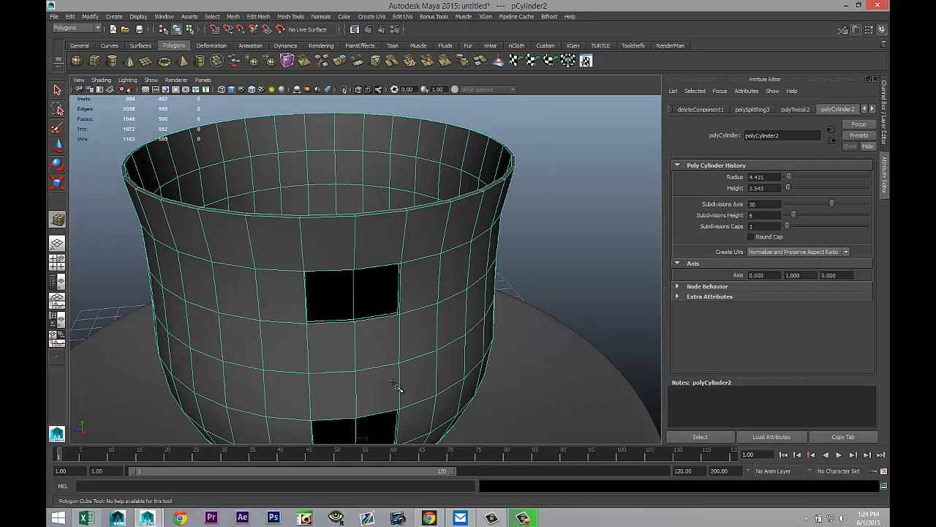
pyautogui.keyDown('alt'); pyautogui.moveTo(395, 385); pyautogui.dragTo(441, 383); pyautogui.keyUp('alt')
pyautogui.keyDown('alt'); pyautogui.moveTo(414, 357); pyautogui.dragTo(324, 237, button='middle'); pyautogui.keyUp('alt')
pyautogui.scroll(-3, 301, 227)
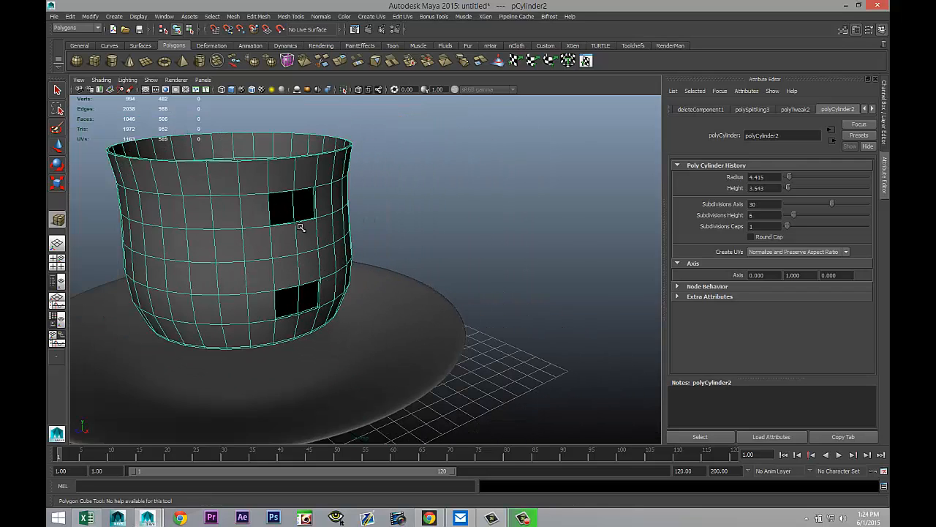
pyautogui.moveTo(505, 402); pyautogui.dragTo(574, 217)
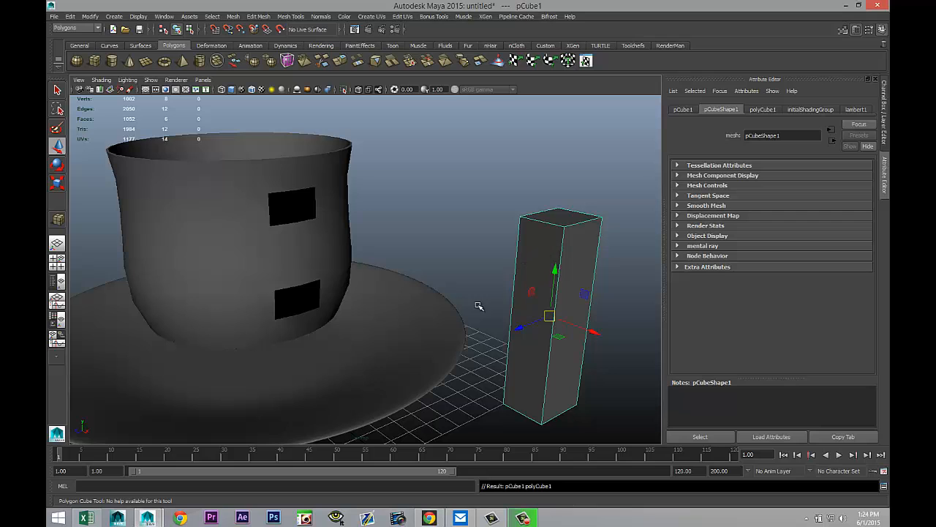
# Step: Set the cube's subdivisions depth to 2 and subdivisions height to 10
pyautogui.keyDown('alt'); pyautogui.moveTo(459, 311); pyautogui.dragTo(404, 270, button='middle'); pyautogui.keyUp('alt')
pyautogui.keyDown('alt'); pyautogui.moveTo(462, 324); pyautogui.dragTo(436, 341); pyautogui.keyUp('alt')
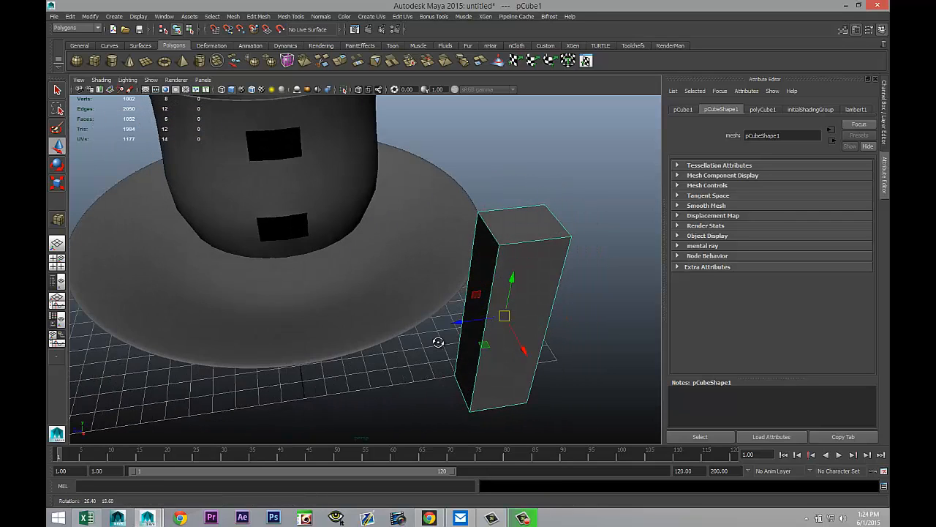
pyautogui.click(764, 110)
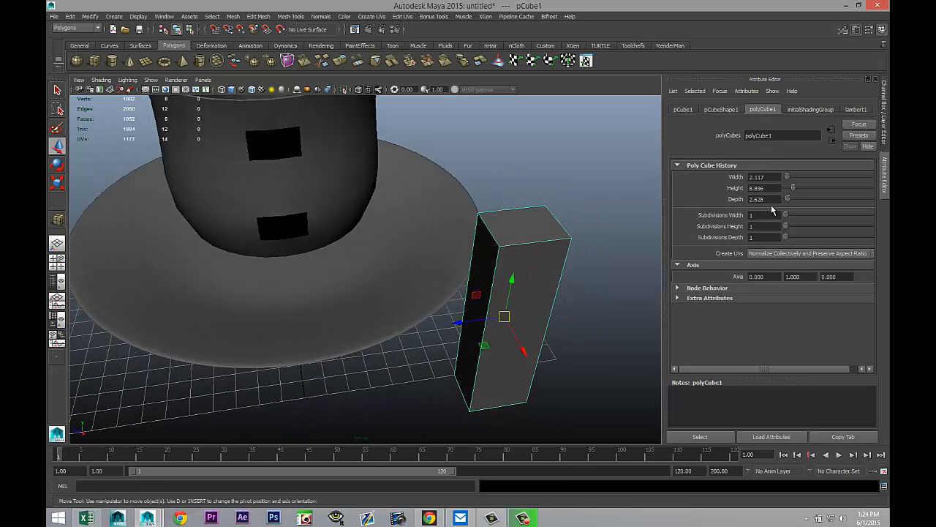
pyautogui.moveTo(786, 215); pyautogui.dragTo(788, 237)
pyautogui.keyDown('alt'); pyautogui.moveTo(432, 271); pyautogui.dragTo(359, 303); pyautogui.keyUp('alt')
pyautogui.keyDown('alt'); pyautogui.moveTo(360, 304); pyautogui.dragTo(366, 312, button='middle'); pyautogui.keyUp('alt')
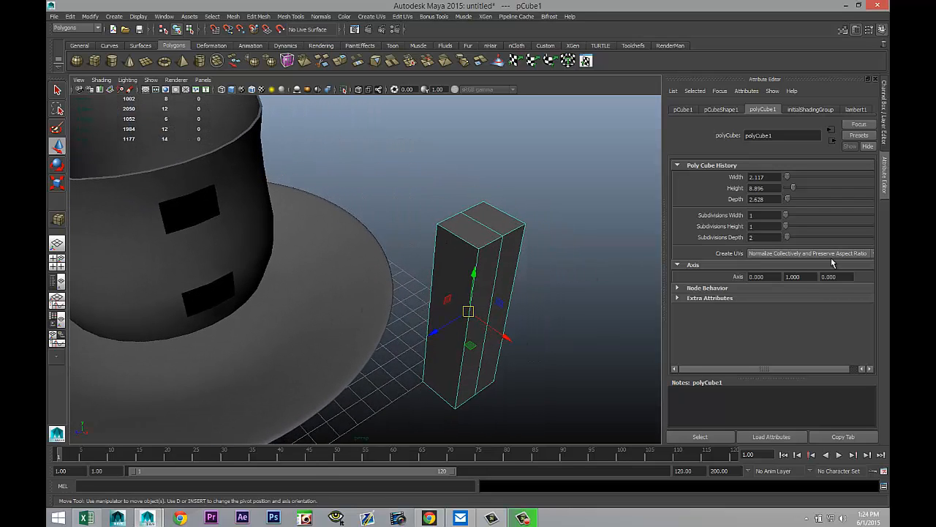
pyautogui.moveTo(786, 226); pyautogui.dragTo(803, 235)
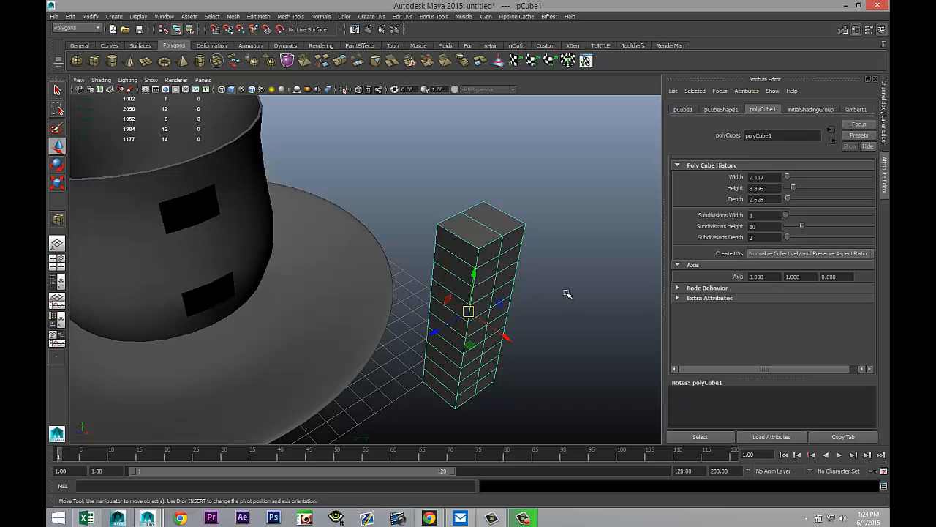
# Step: Rotate the cube 90 degrees about Z so it lies horizontally
pyautogui.keyDown('alt'); pyautogui.moveTo(324, 331); pyautogui.dragTo(412, 317); pyautogui.keyUp('alt')
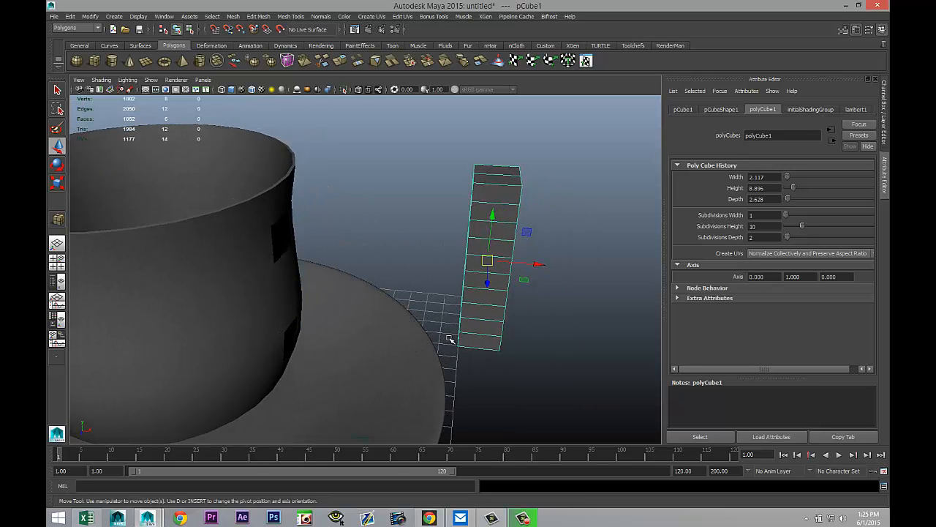
pyautogui.press('e')
pyautogui.moveTo(459, 232); pyautogui.dragTo(459, 296)
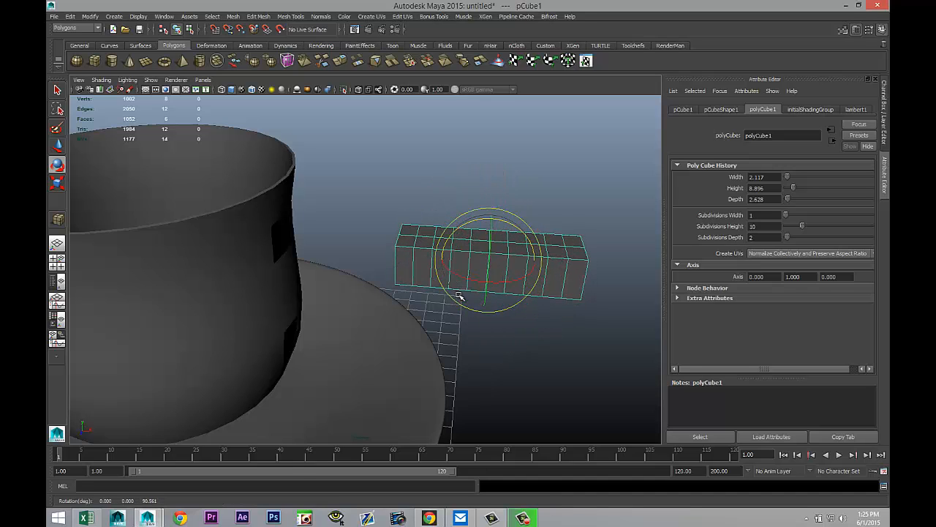
pyautogui.click(683, 109)
pyautogui.moveTo(841, 188); pyautogui.dragTo(770, 193)
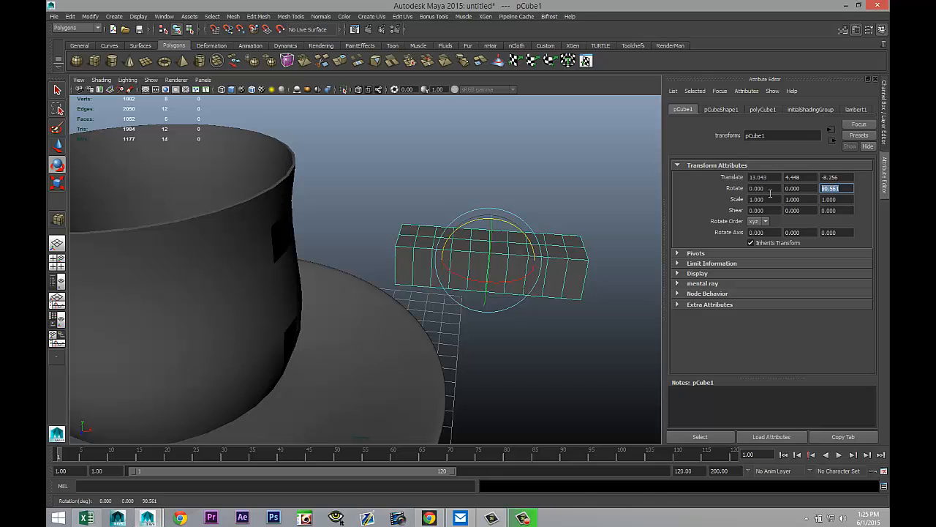
pyautogui.press('Return')
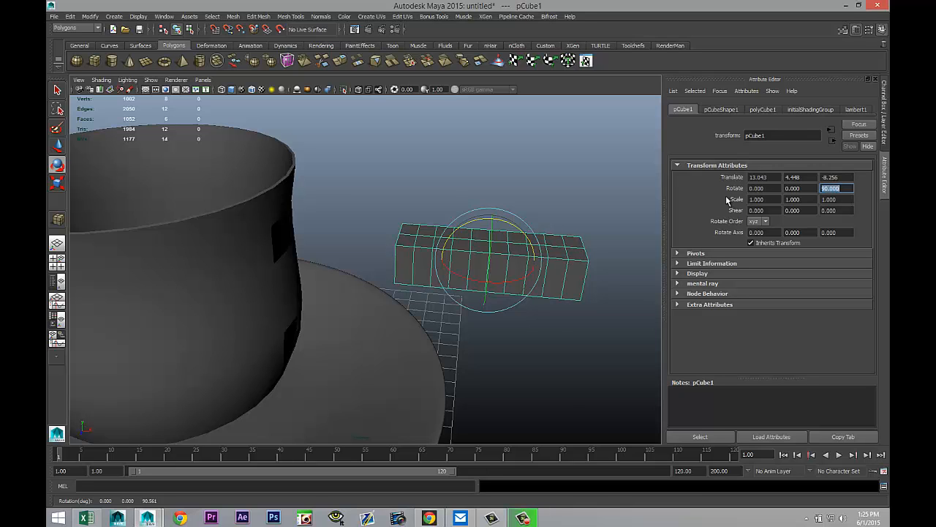
# Step: Move the cube up against the cup's side near the upper opening
pyautogui.keyDown('alt'); pyautogui.moveTo(453, 348); pyautogui.dragTo(395, 408); pyautogui.keyUp('alt')
pyautogui.press('w')
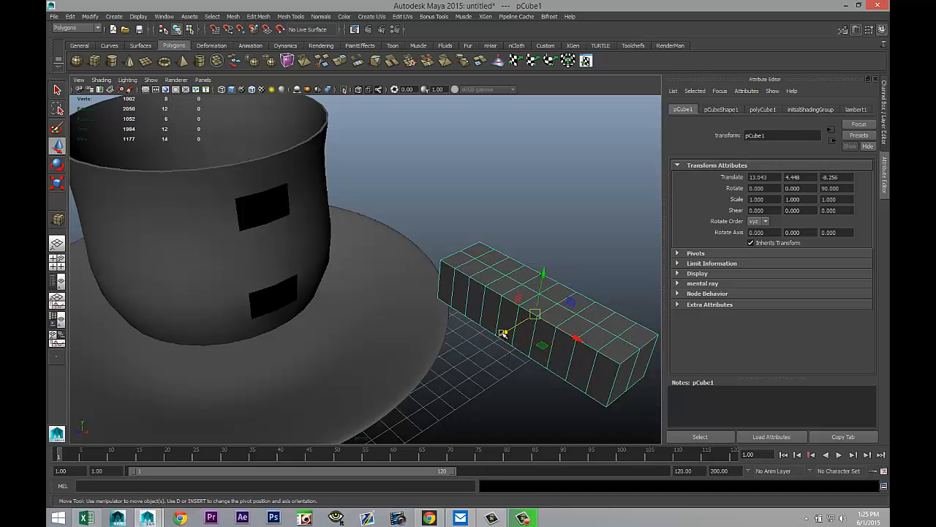
pyautogui.moveTo(503, 333); pyautogui.dragTo(333, 404)
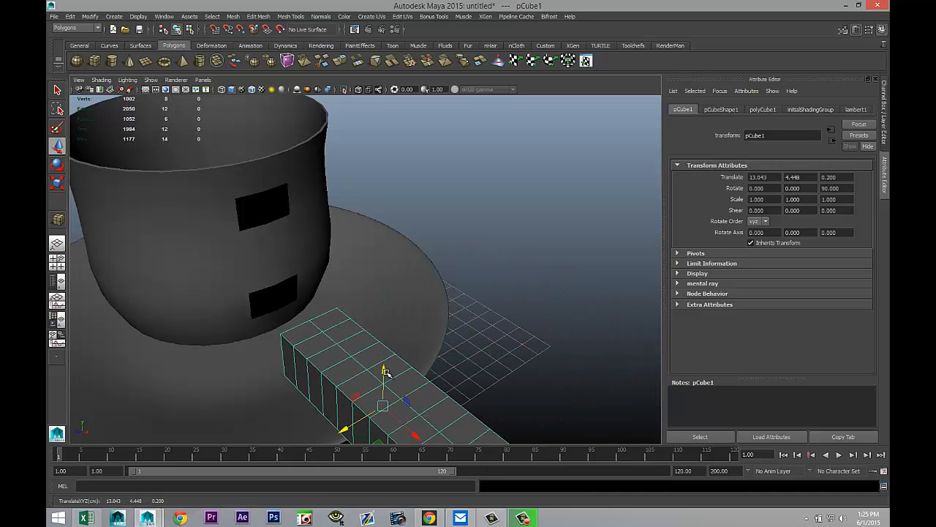
pyautogui.moveTo(387, 371); pyautogui.dragTo(386, 247)
pyautogui.keyDown('alt'); pyautogui.moveTo(330, 334); pyautogui.dragTo(551, 290); pyautogui.keyUp('alt')
pyautogui.moveTo(565, 239); pyautogui.dragTo(493, 273)
pyautogui.keyDown('alt'); pyautogui.moveTo(490, 354); pyautogui.dragTo(71, 330); pyautogui.keyUp('alt')
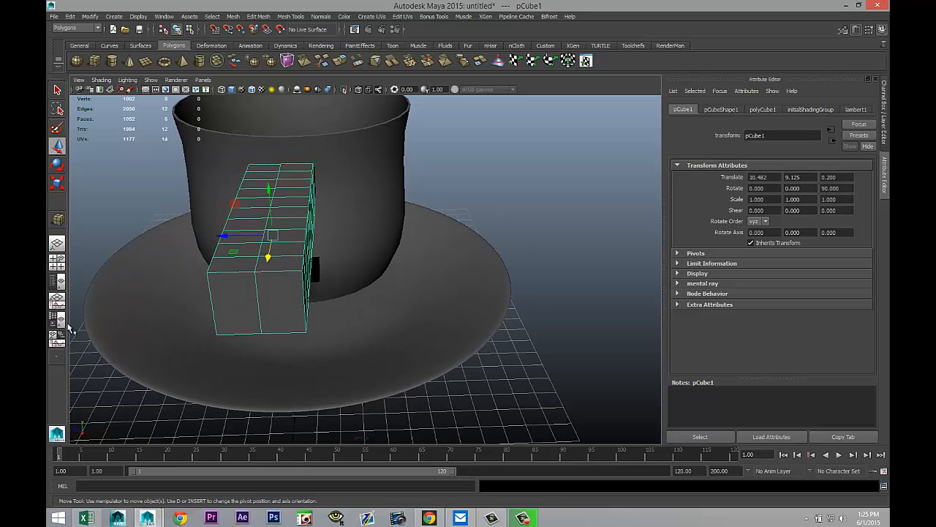
# Step: In a wireframe front view, align the cube with the cup's upper opening
pyautogui.click(56, 261)
pyautogui.press('space')
pyautogui.press('f')
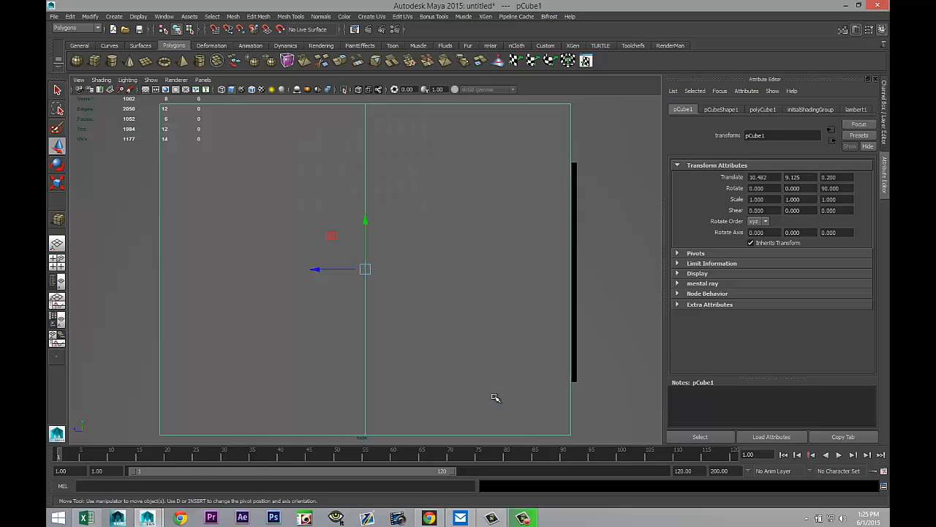
pyautogui.scroll(-5, 487, 388)
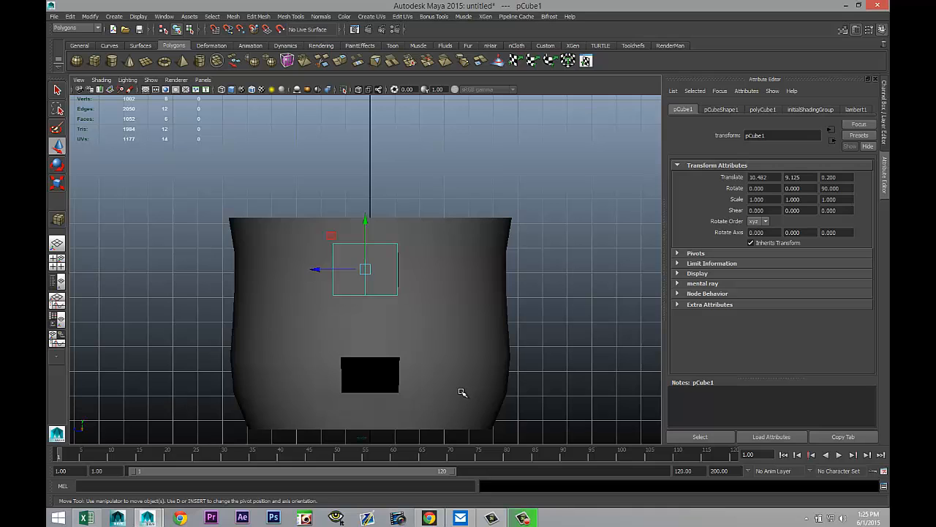
pyautogui.press('4')
pyautogui.scroll(5, 468, 395)
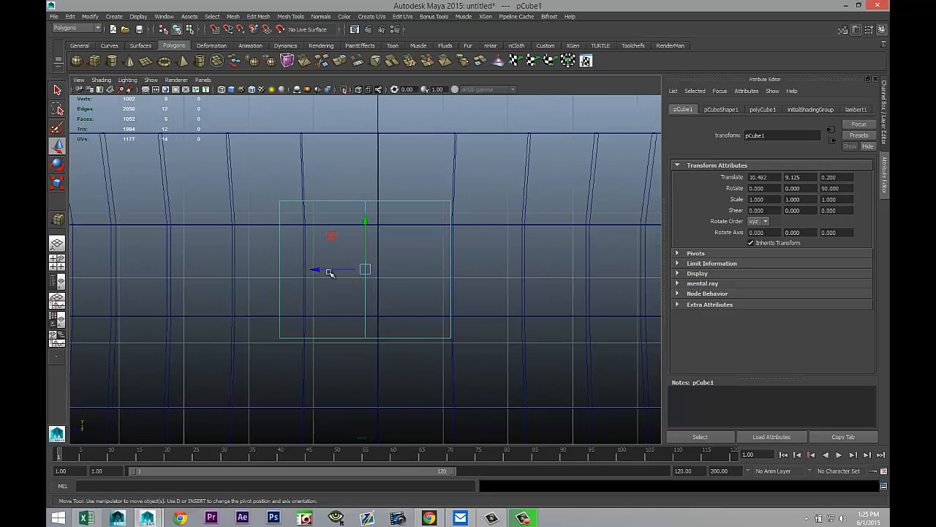
pyautogui.moveTo(317, 269); pyautogui.dragTo(333, 275)
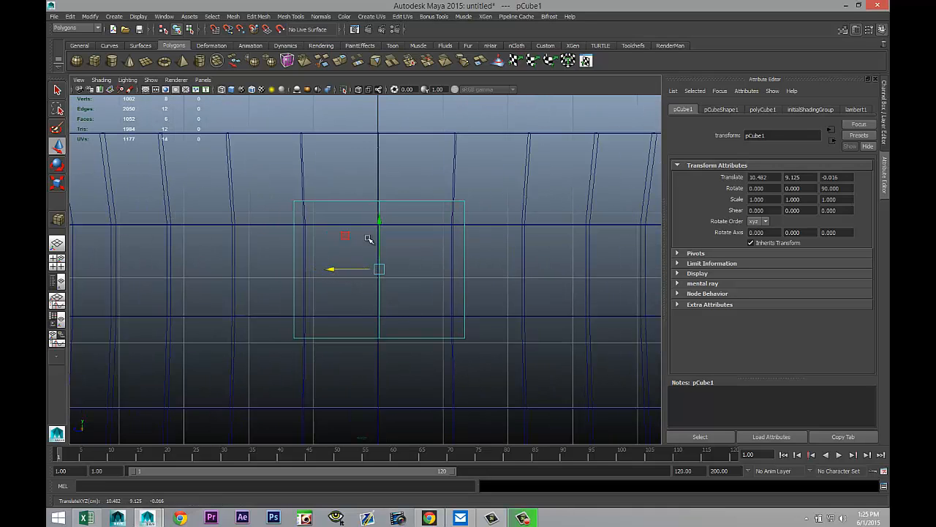
pyautogui.moveTo(379, 221); pyautogui.dragTo(387, 249)
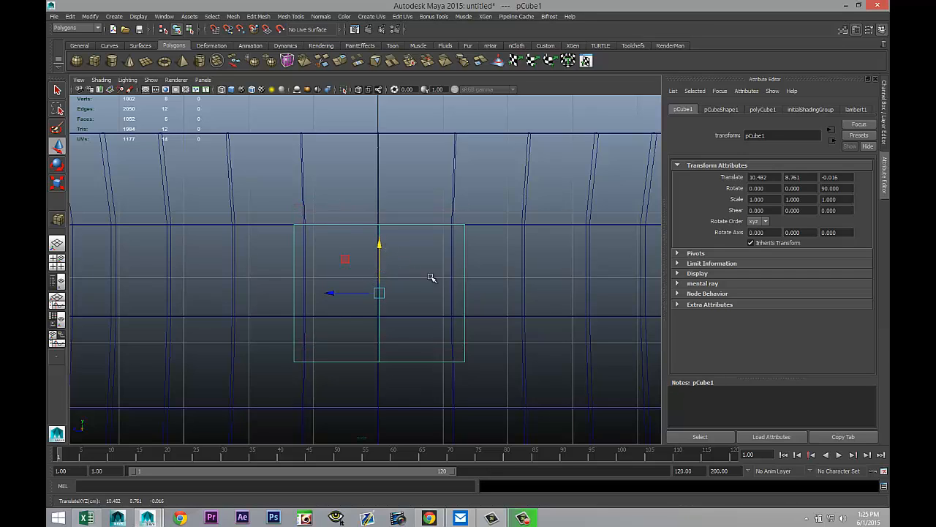
# Step: Move the cube's pivot to its upper-left corner in the front view
pyautogui.moveTo(332, 295); pyautogui.dragTo(342, 297)
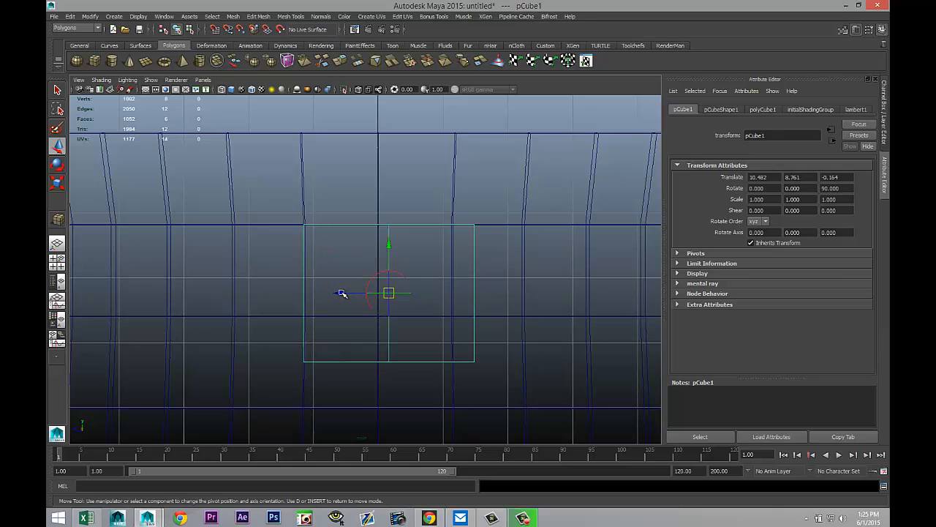
pyautogui.moveTo(339, 292); pyautogui.dragTo(256, 295)
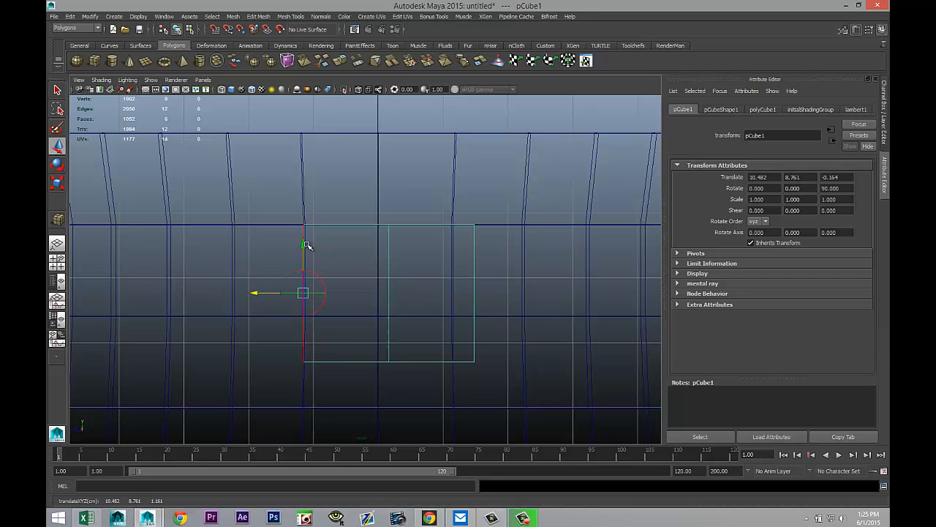
pyautogui.moveTo(305, 246); pyautogui.dragTo(316, 178)
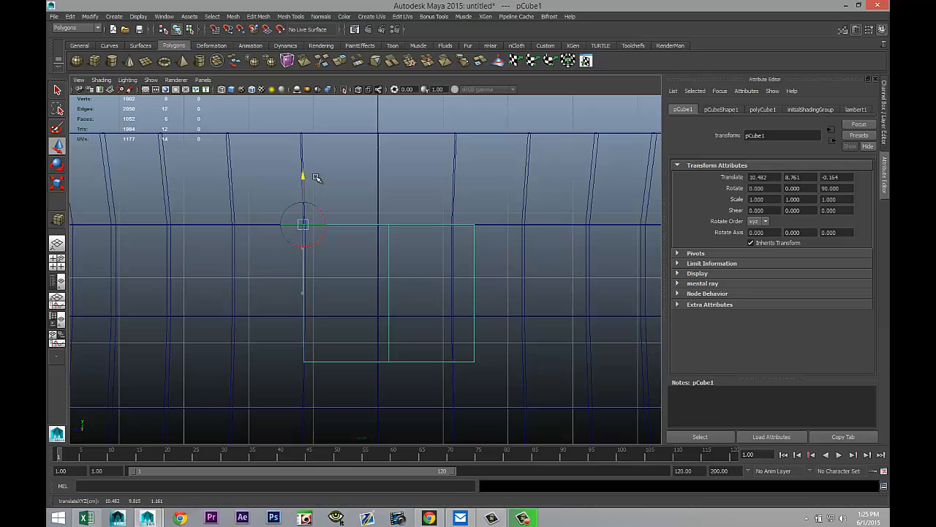
# Step: Scale the cube down uniformly to about 0.667, then stretch its Z scale to about 0.878
pyautogui.press('r')
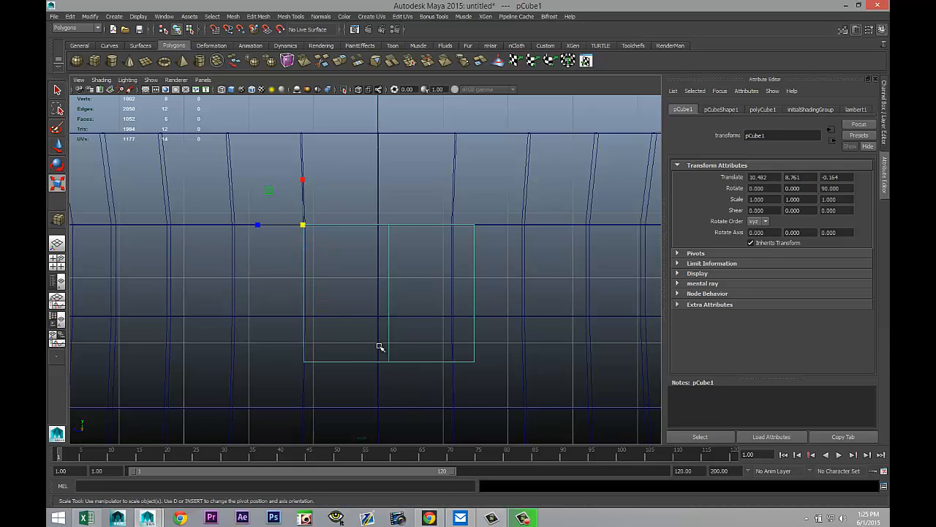
pyautogui.moveTo(303, 224); pyautogui.dragTo(182, 213)
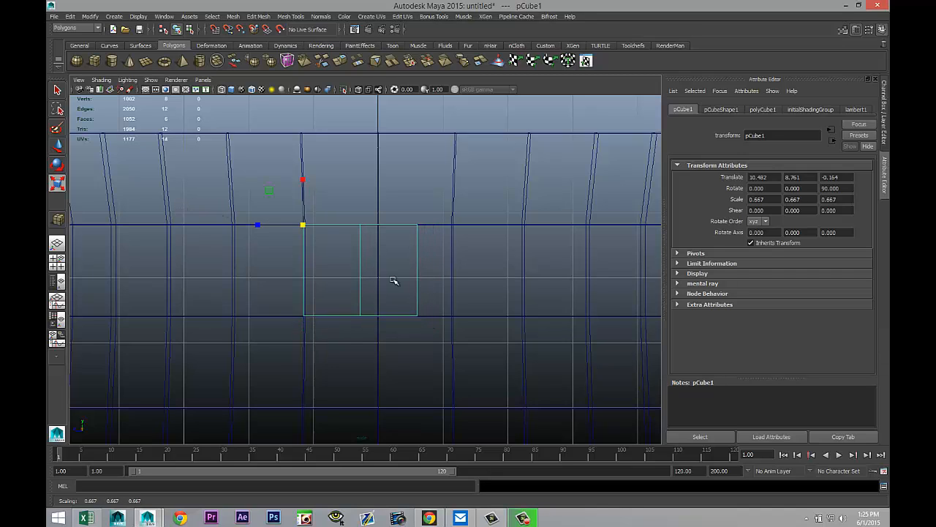
pyautogui.moveTo(261, 225); pyautogui.dragTo(244, 224)
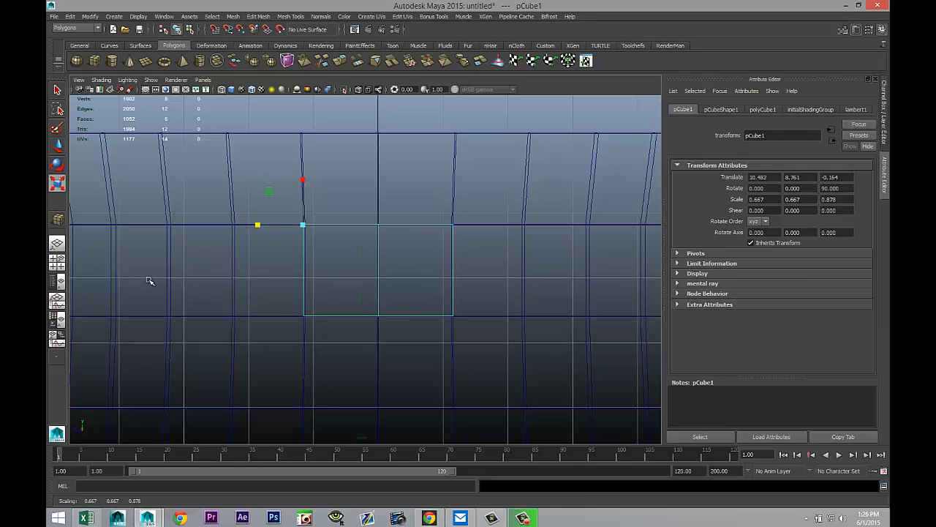
# Step: In the perspective view, lengthen the cube by scaling Y to about 0.963
pyautogui.click(57, 261)
pyautogui.press('space')
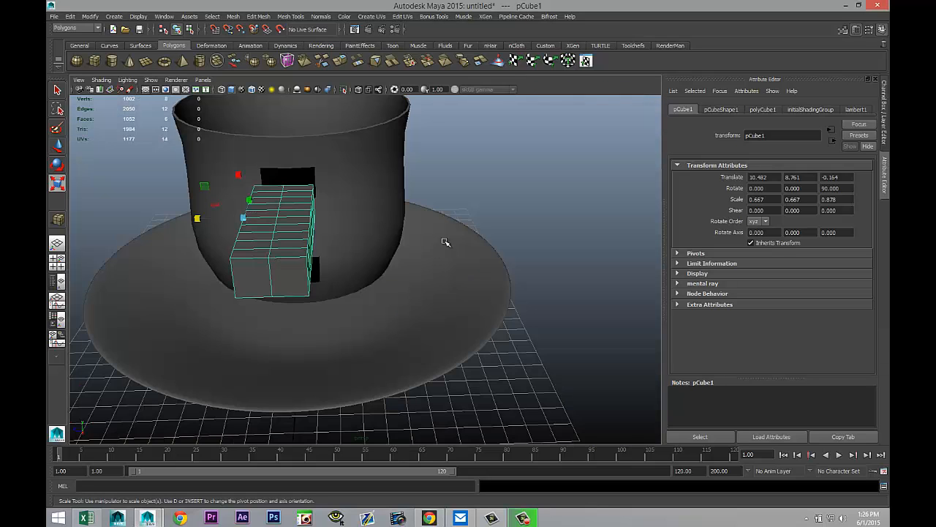
pyautogui.scroll(-3, 404, 301)
pyautogui.keyDown('alt'); pyautogui.moveTo(403, 305); pyautogui.dragTo(443, 374); pyautogui.keyUp('alt')
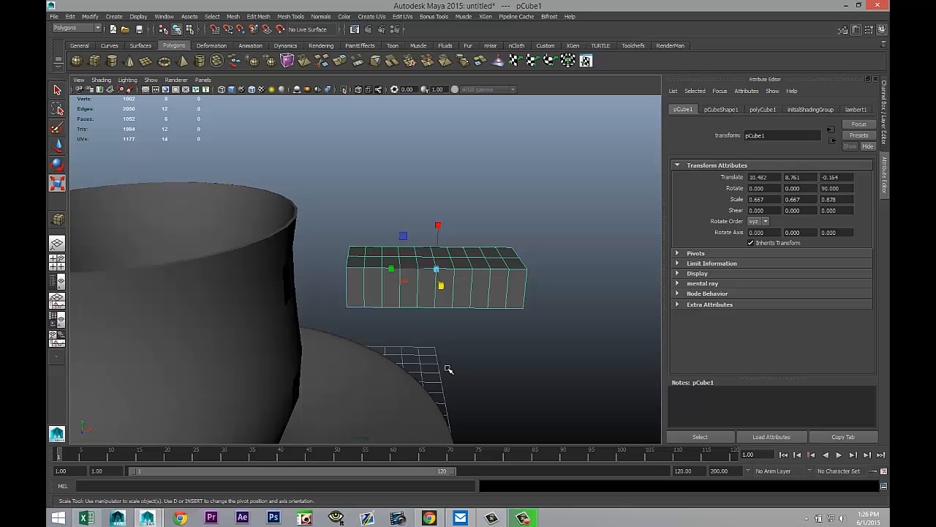
pyautogui.scroll(2, 444, 370)
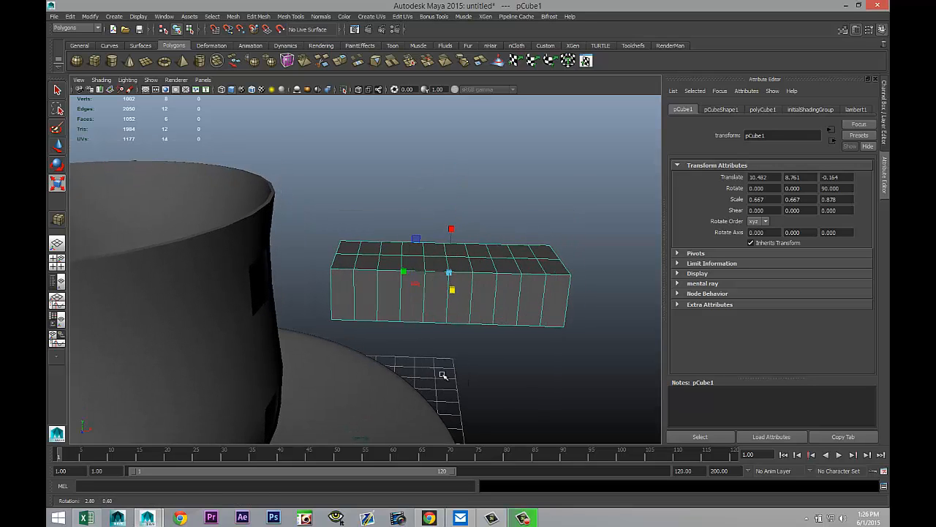
pyautogui.moveTo(403, 274); pyautogui.dragTo(384, 274)
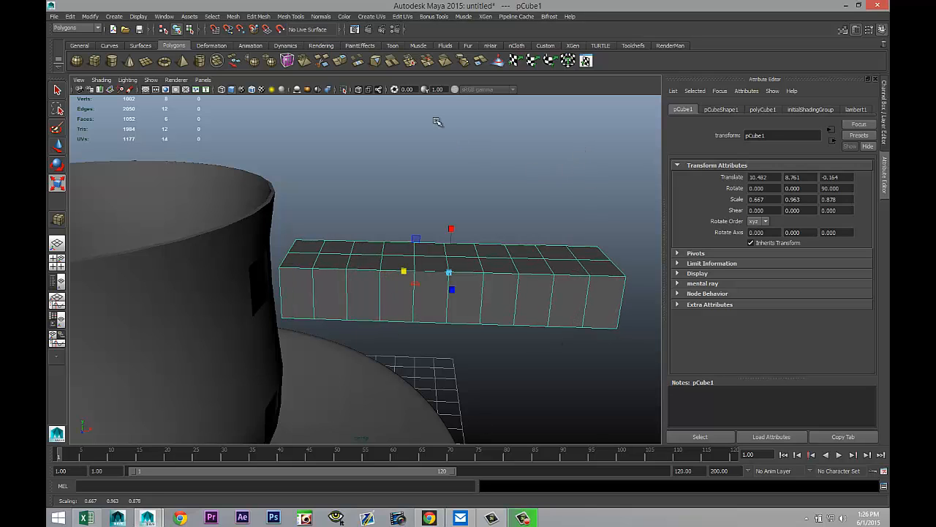
# Step: Switch to the Animation menu set and add a nonlinear Bend deformer to the cube
pyautogui.click(79, 29)
pyautogui.click(85, 37)
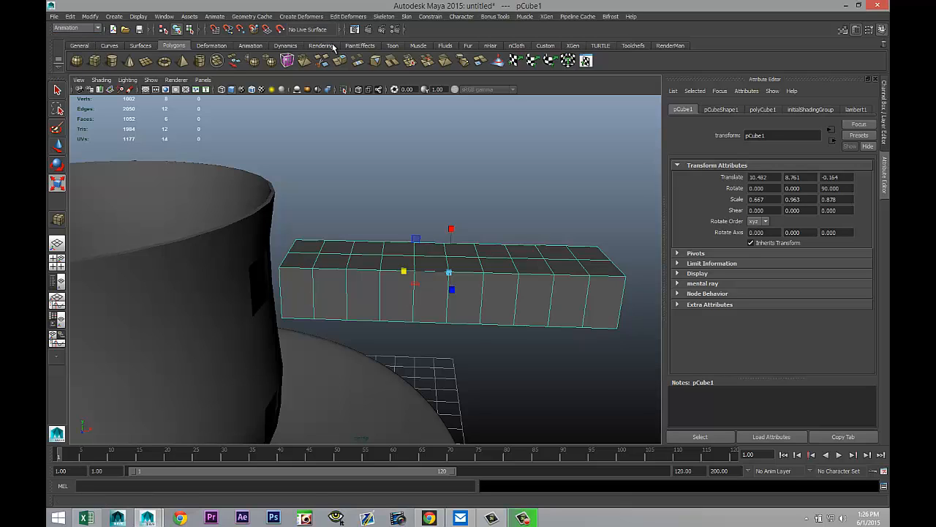
pyautogui.click(301, 16)
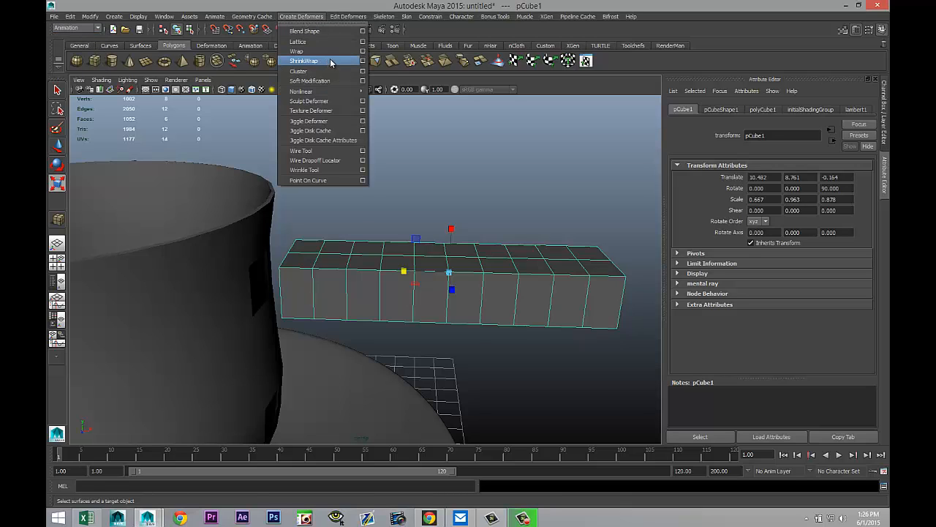
pyautogui.moveTo(340, 91)
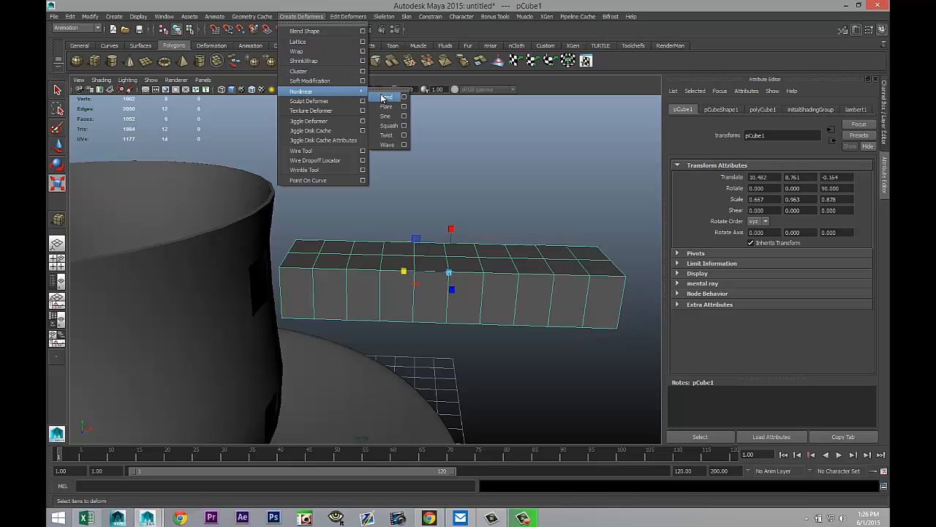
pyautogui.click(385, 97)
# Step: Set the bend deformer's curvature to -90
pyautogui.scroll(-2, 436, 299)
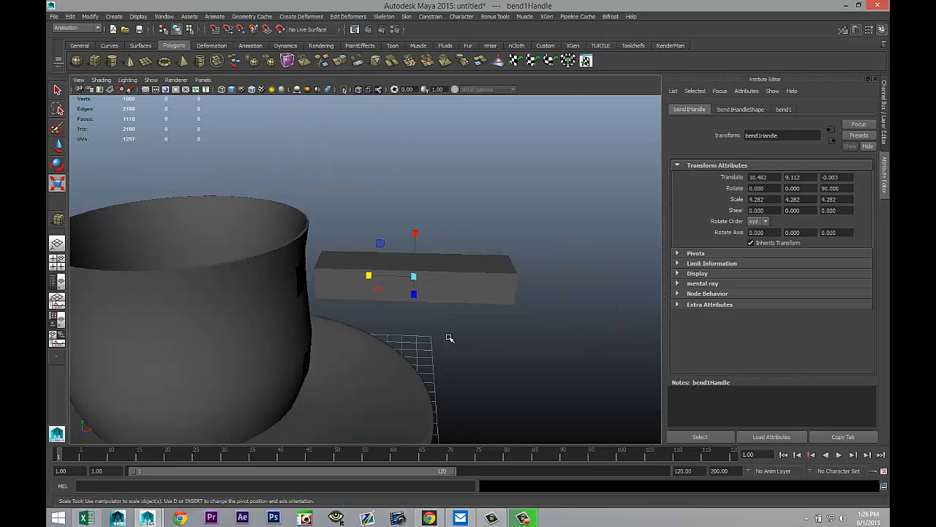
pyautogui.scroll(1, 554, 319)
pyautogui.click(784, 110)
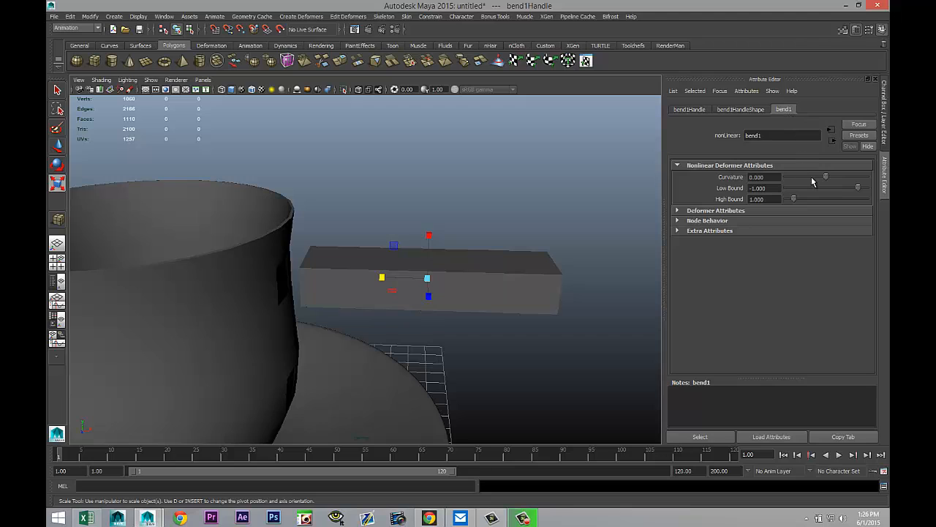
pyautogui.moveTo(824, 177); pyautogui.dragTo(726, 175)
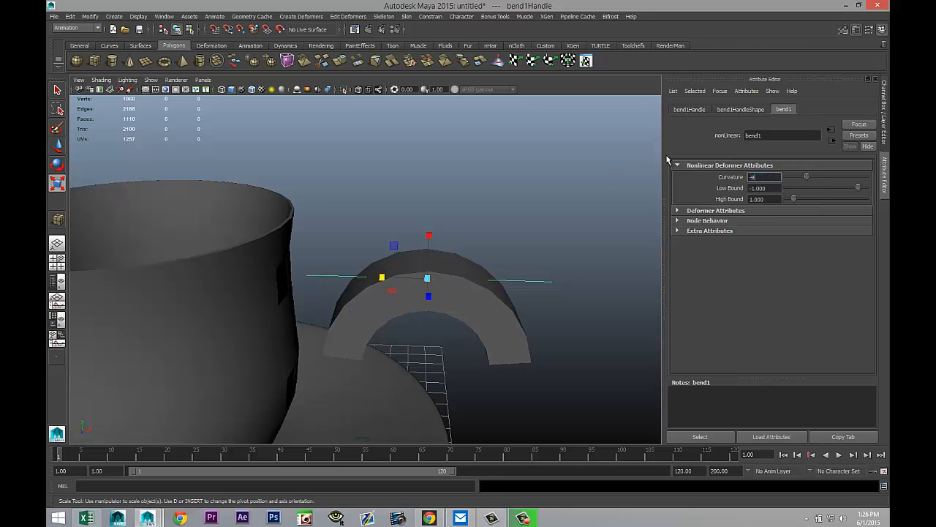
pyautogui.write('-90')
pyautogui.press('Return')
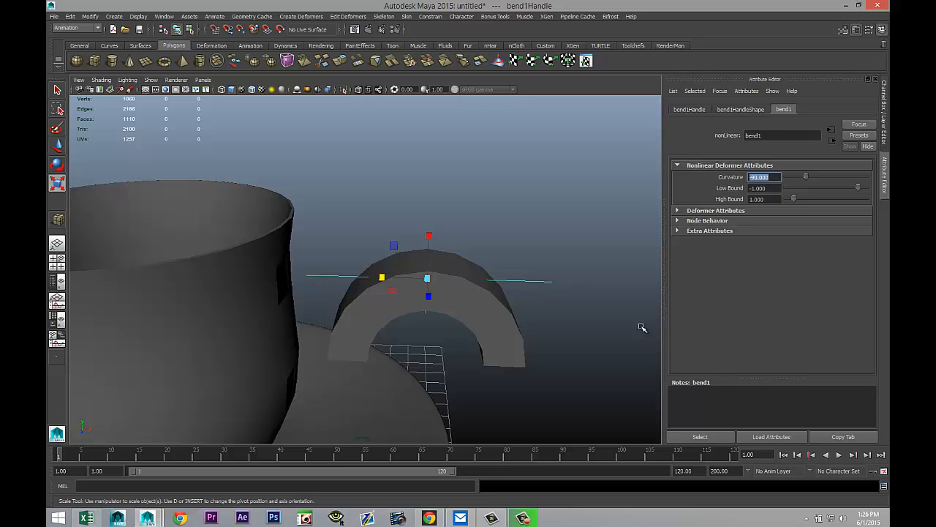
# Step: Reselect the bent cube and delete its construction history
pyautogui.click(568, 341)
pyautogui.click(489, 309)
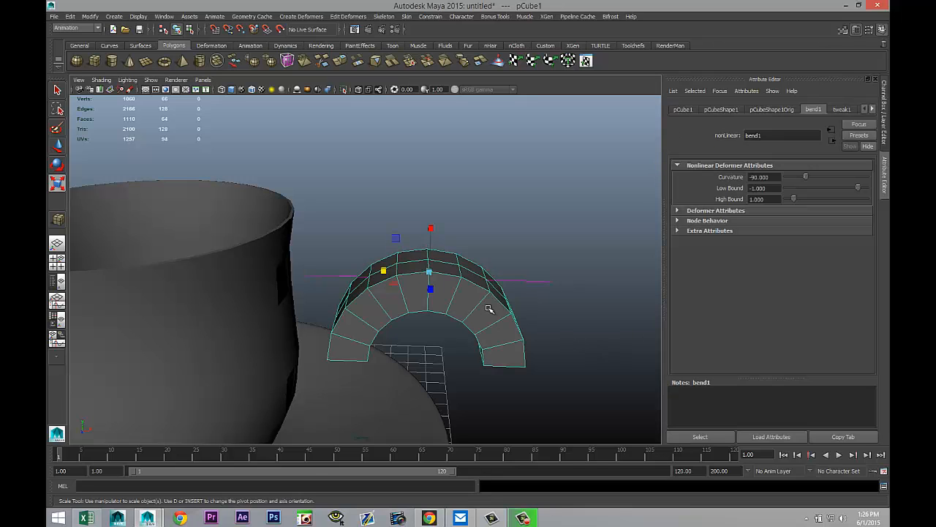
pyautogui.click(72, 16)
pyautogui.moveTo(109, 122)
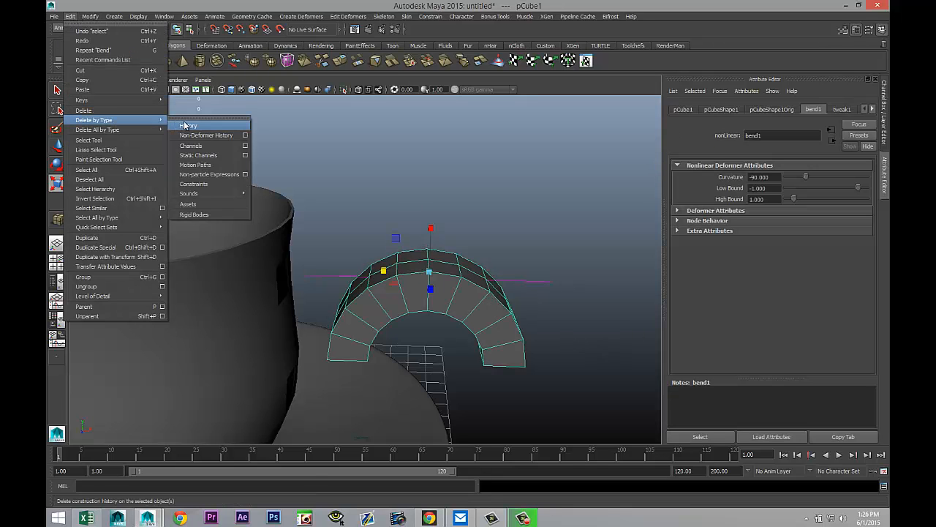
pyautogui.click(188, 125)
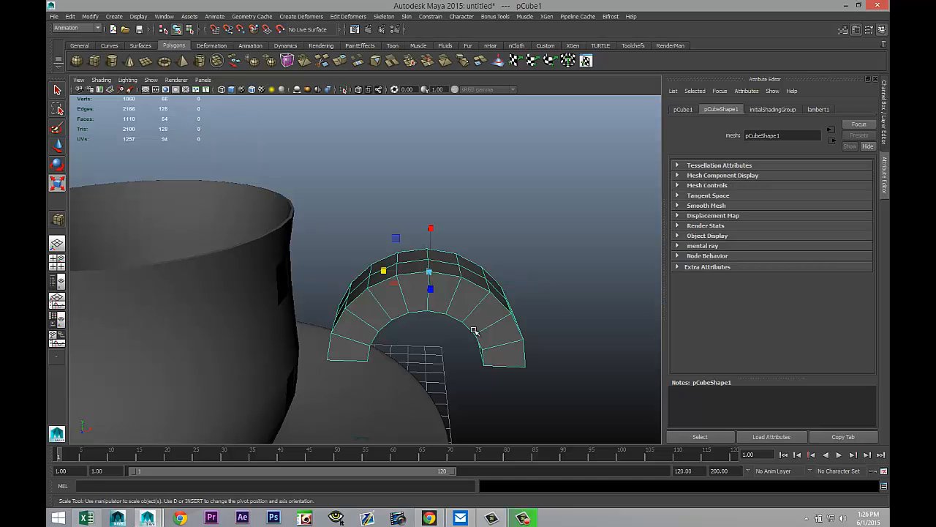
# Step: Rotate the bent cube about 90 degrees so it forms a C-shaped handle
pyautogui.press('e')
pyautogui.moveTo(449, 236); pyautogui.dragTo(476, 298)
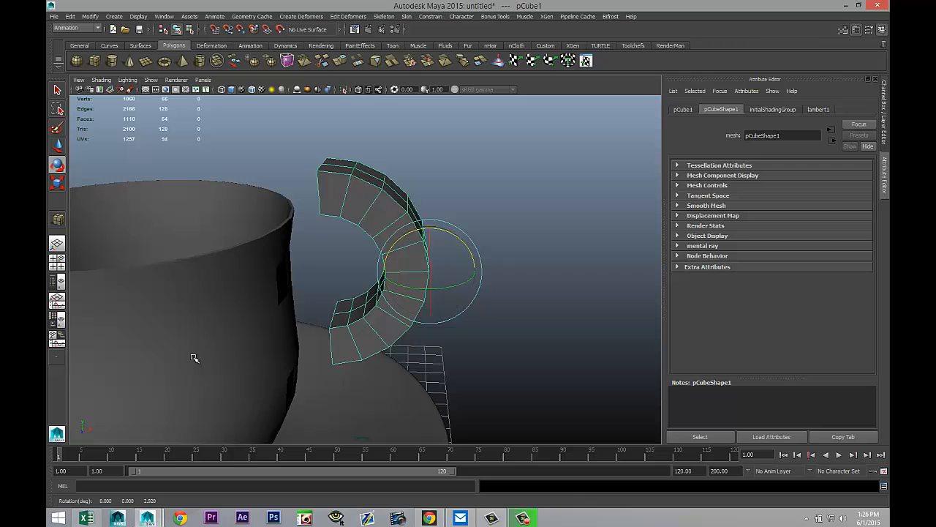
pyautogui.click(56, 261)
pyautogui.press('space')
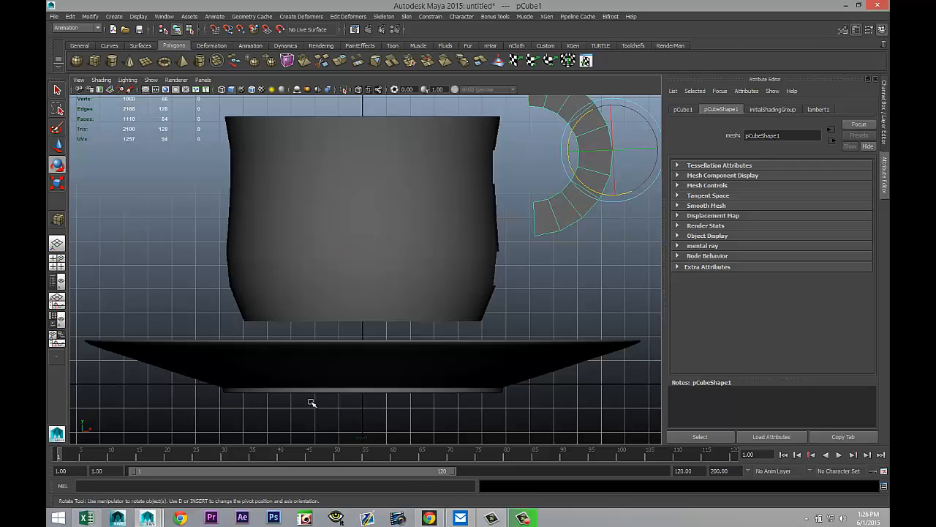
# Step: In the front view, move, scale and rotate the handle so its ends meet the cup's side
pyautogui.press('w')
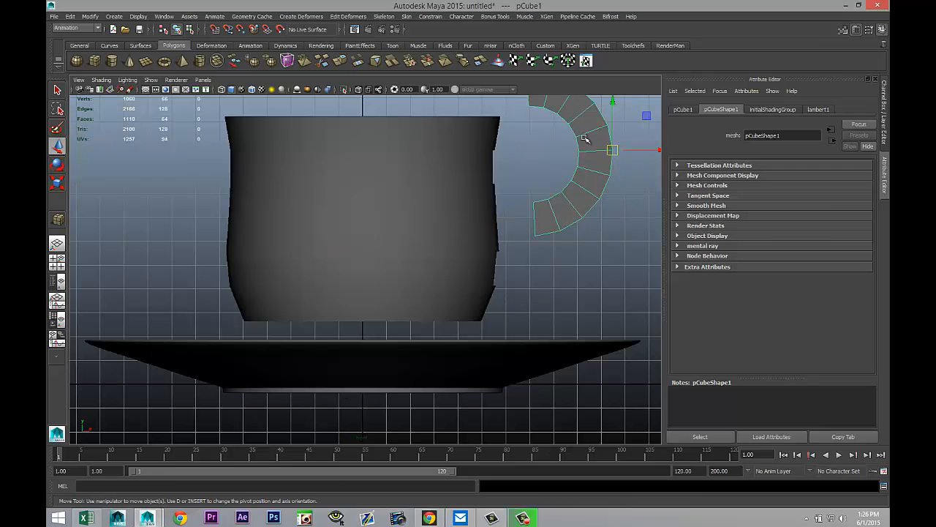
pyautogui.moveTo(613, 109); pyautogui.dragTo(627, 169)
pyautogui.press('r')
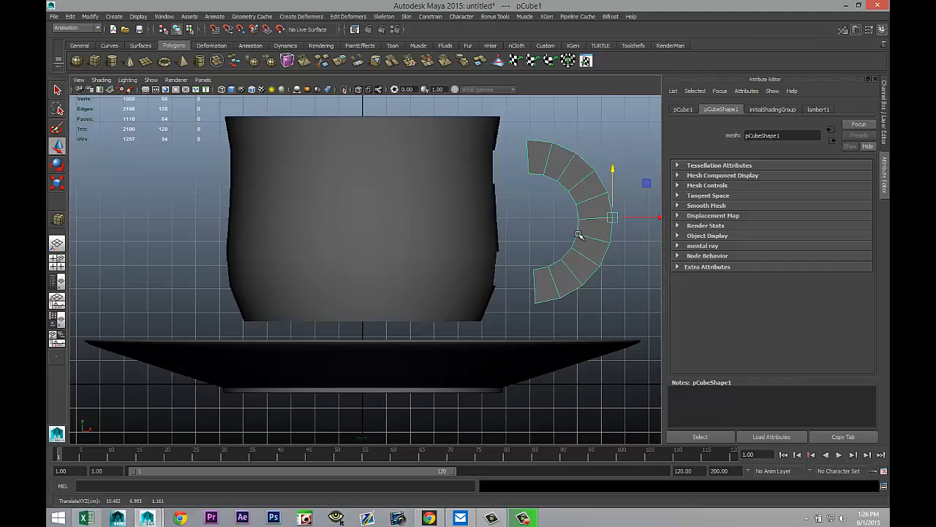
pyautogui.moveTo(611, 218); pyautogui.dragTo(596, 218)
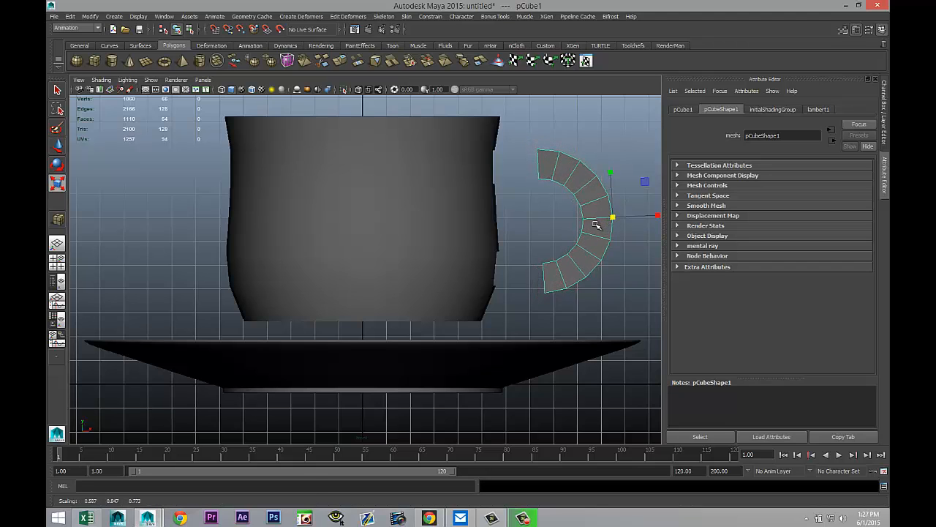
pyautogui.press('e')
pyautogui.moveTo(611, 262); pyautogui.dragTo(604, 262)
pyautogui.press('w')
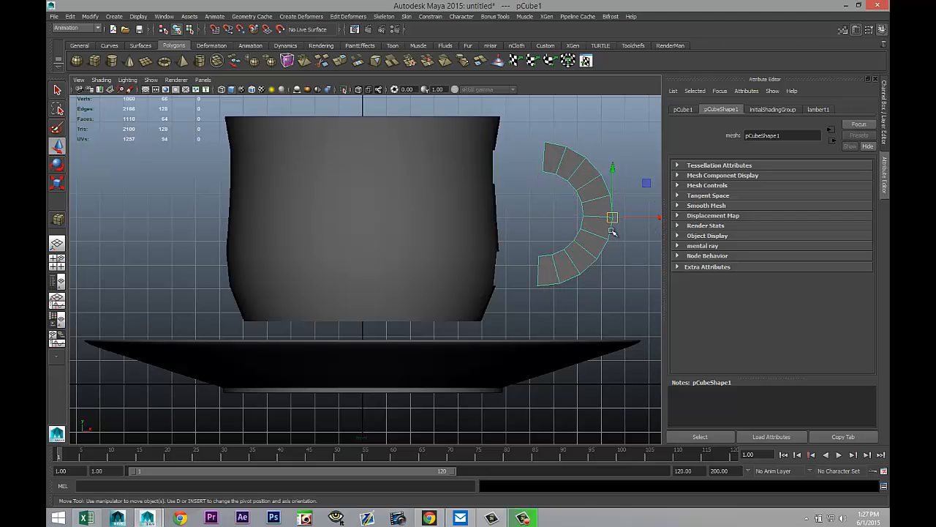
pyautogui.moveTo(613, 217)
pyautogui.mouseDown()
pyautogui.moveTo(567, 223)
pyautogui.moveTo(618, 221)
pyautogui.moveTo(602, 223)
pyautogui.mouseUp()
pyautogui.press('r')
pyautogui.press('w')
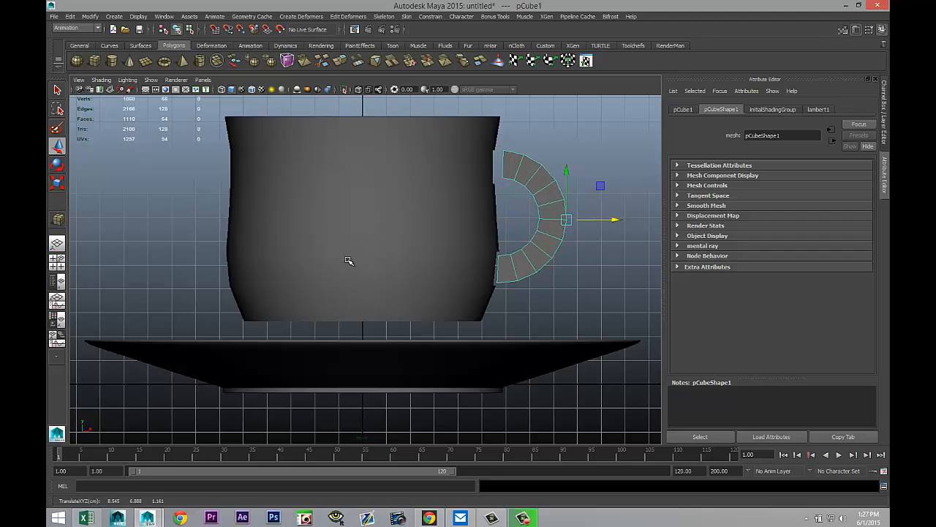
pyautogui.press('e')
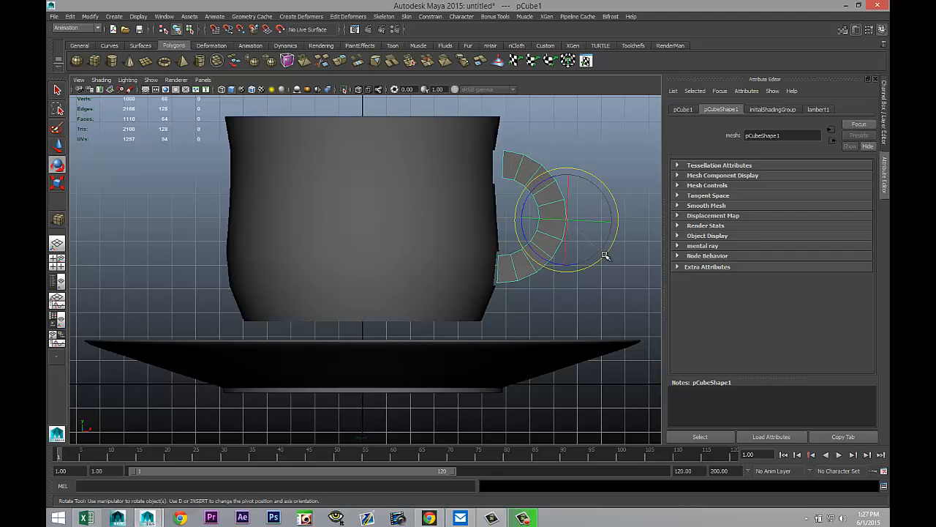
pyautogui.moveTo(605, 255); pyautogui.dragTo(602, 256)
# Step: Center the handle on the cup's openings by moving it sideways in the side view
pyautogui.click(59, 262)
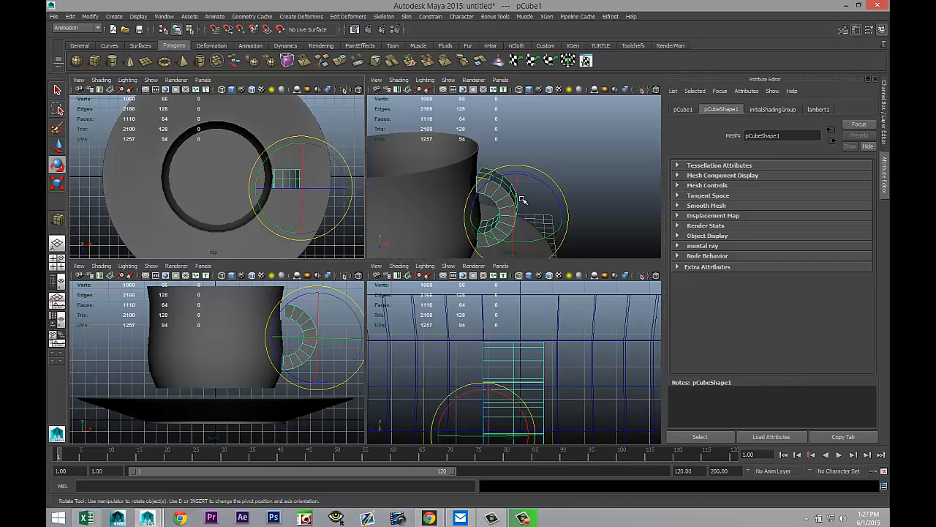
pyautogui.press('space')
pyautogui.scroll(5, 525, 264)
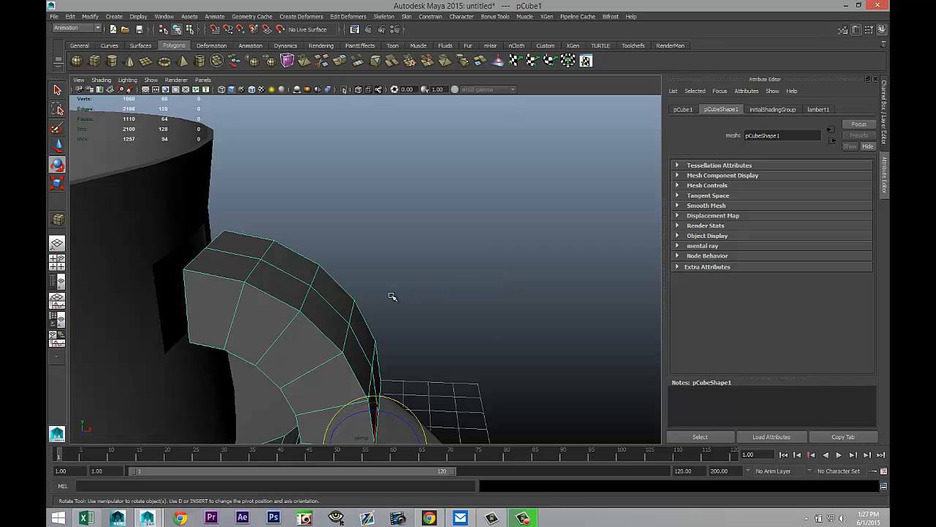
pyautogui.moveTo(392, 296)
pyautogui.keyDown('alt'); pyautogui.mouseDown()
pyautogui.moveTo(533, 236)
pyautogui.moveTo(514, 278)
pyautogui.moveTo(531, 256)
pyautogui.moveTo(529, 271)
pyautogui.moveTo(478, 295)
pyautogui.moveTo(409, 296)
pyautogui.mouseUp(); pyautogui.keyUp('alt')
pyautogui.click(57, 261)
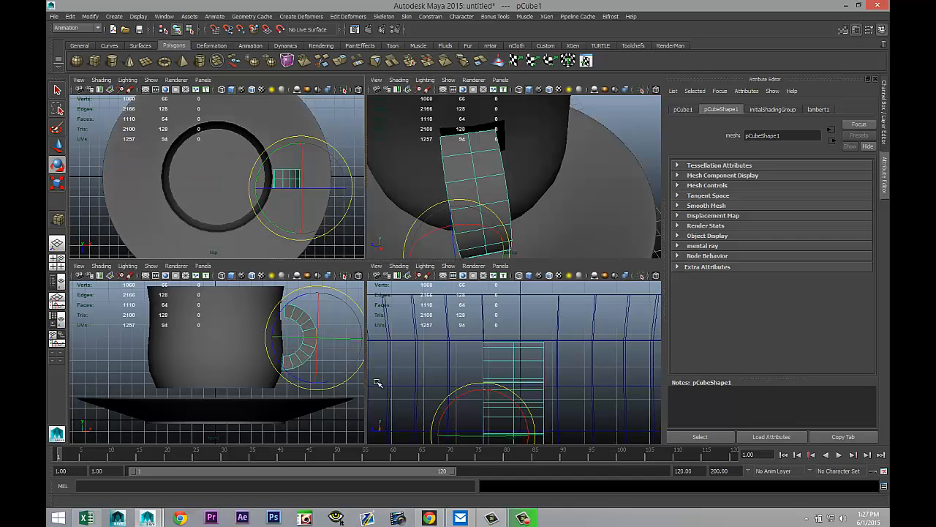
pyautogui.press('space')
pyautogui.press('w')
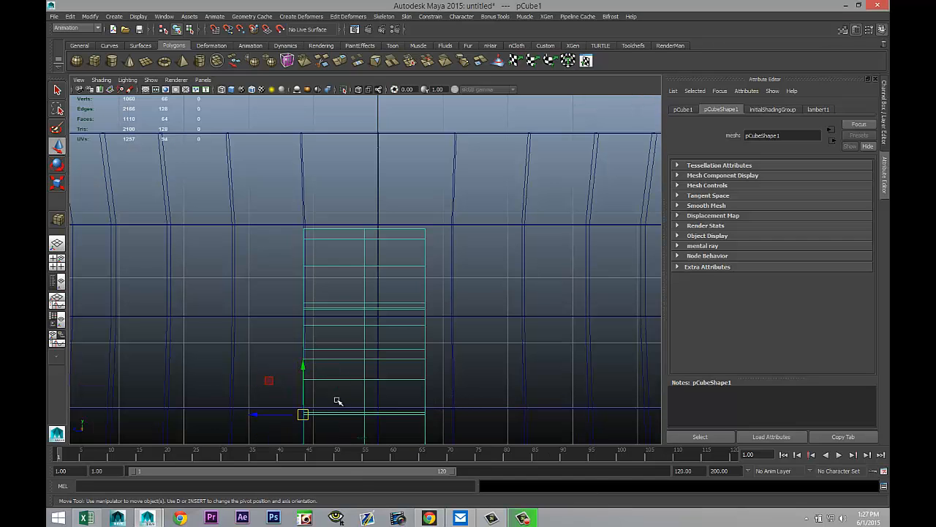
pyautogui.moveTo(272, 419); pyautogui.dragTo(275, 419)
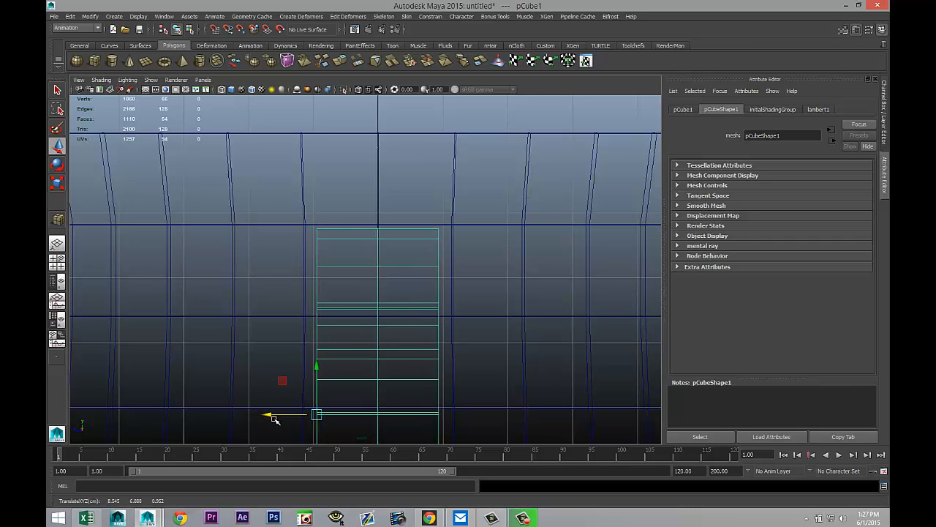
# Step: Select and delete the handle's end faces where it touches the cup
pyautogui.click(57, 261)
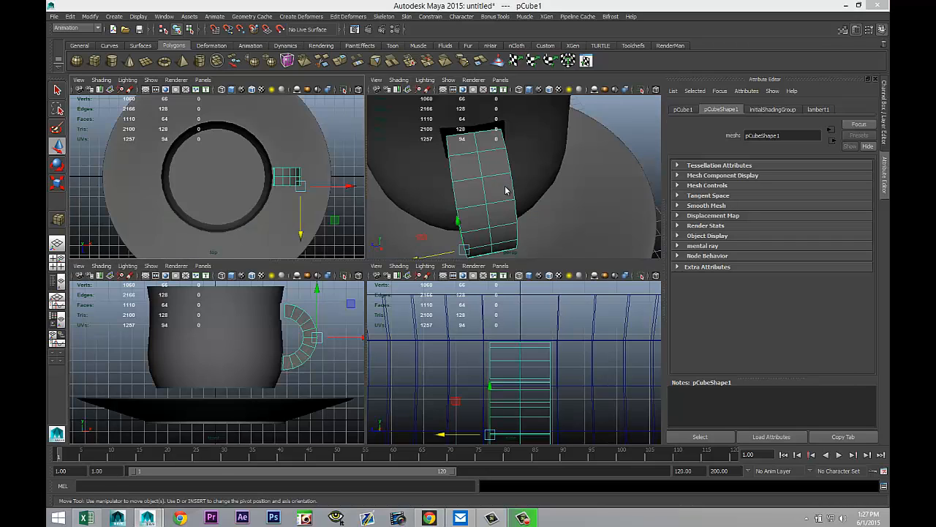
pyautogui.press('space')
pyautogui.scroll(4, 430, 294)
pyautogui.keyDown('alt'); pyautogui.moveTo(317, 325); pyautogui.dragTo(487, 251); pyautogui.keyUp('alt')
pyautogui.moveTo(474, 247); pyautogui.dragTo(477, 265, button='right')
pyautogui.click(474, 253)
pyautogui.keyDown('alt'); pyautogui.moveTo(541, 287); pyautogui.dragTo(464, 230); pyautogui.keyUp('alt')
pyautogui.keyDown('shift'); pyautogui.click(433, 162); pyautogui.keyUp('shift')
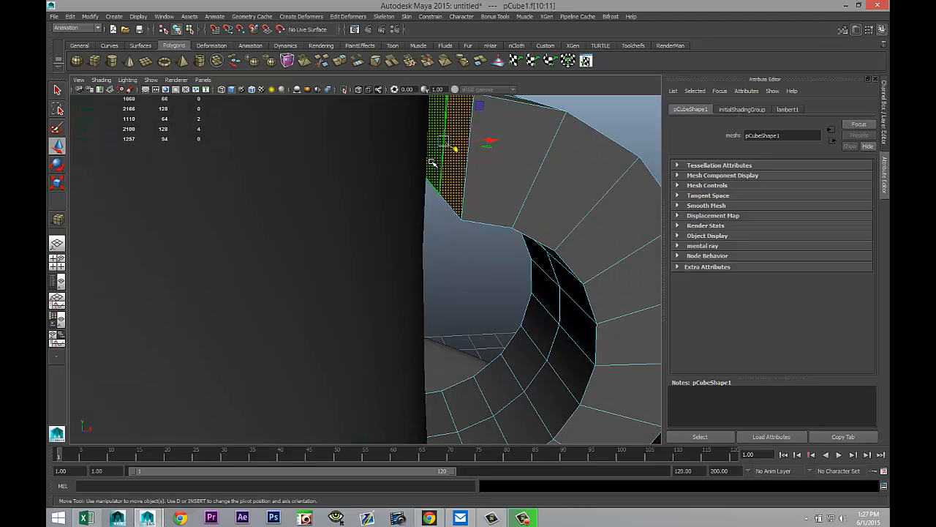
pyautogui.click(425, 164)
pyautogui.keyDown('alt'); pyautogui.moveTo(406, 223); pyautogui.dragTo(487, 309); pyautogui.keyUp('alt')
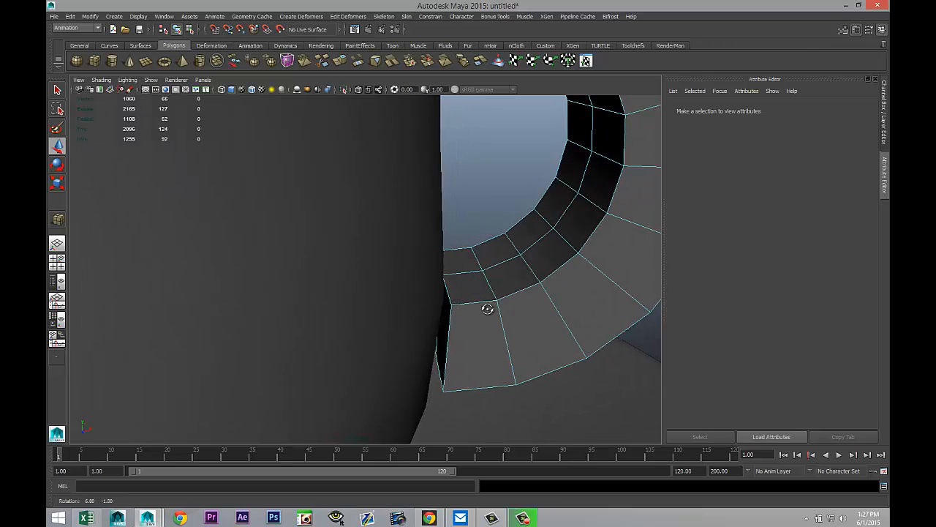
# Step: Select and delete the handle's remaining end face where it meets the cup
pyautogui.click(440, 338)
pyautogui.click(457, 338)
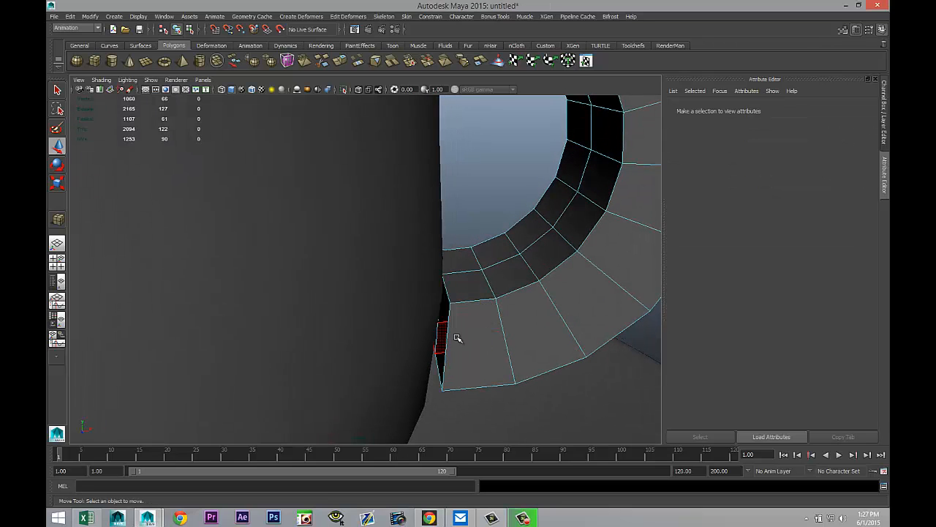
pyautogui.keyDown('alt'); pyautogui.moveTo(556, 360); pyautogui.dragTo(322, 344); pyautogui.keyUp('alt')
pyautogui.click(305, 275)
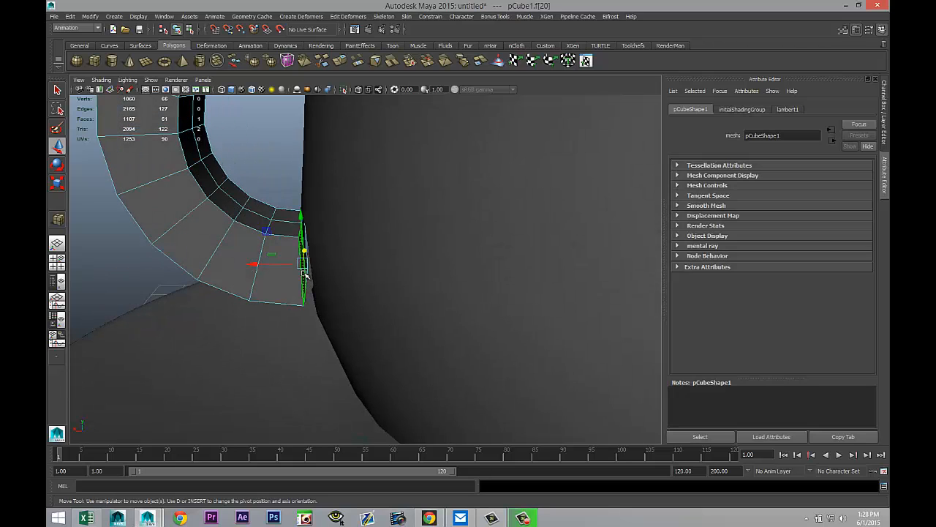
pyautogui.press('Delete')
# Step: Combine the handle and the cup into a single polygon mesh
pyautogui.moveTo(305, 275)
pyautogui.keyDown('alt'); pyautogui.mouseDown()
pyautogui.moveTo(203, 278)
pyautogui.moveTo(310, 268)
pyautogui.mouseUp(); pyautogui.keyUp('alt')
pyautogui.keyDown('alt'); pyautogui.moveTo(307, 246); pyautogui.dragTo(403, 398, button='middle'); pyautogui.keyUp('alt')
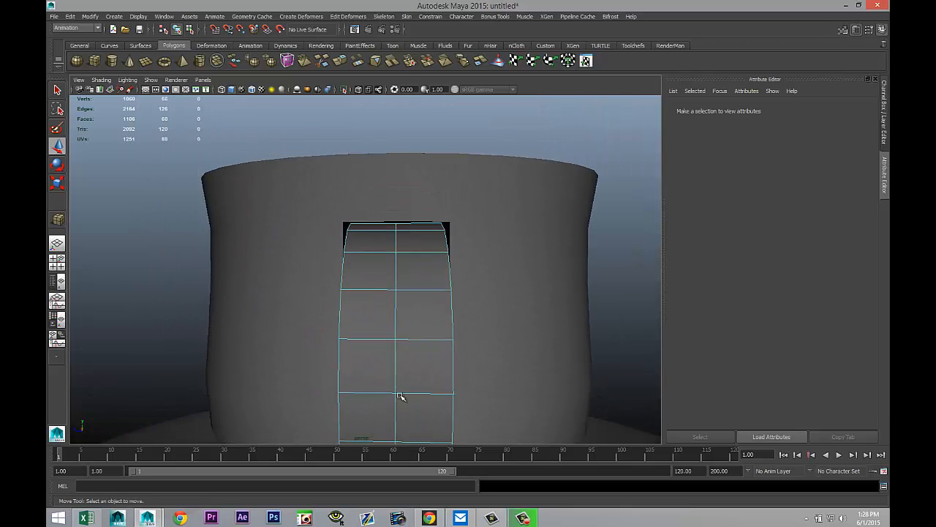
pyautogui.scroll(5, 389, 385)
pyautogui.keyDown('alt'); pyautogui.moveTo(296, 324); pyautogui.dragTo(364, 338); pyautogui.keyUp('alt')
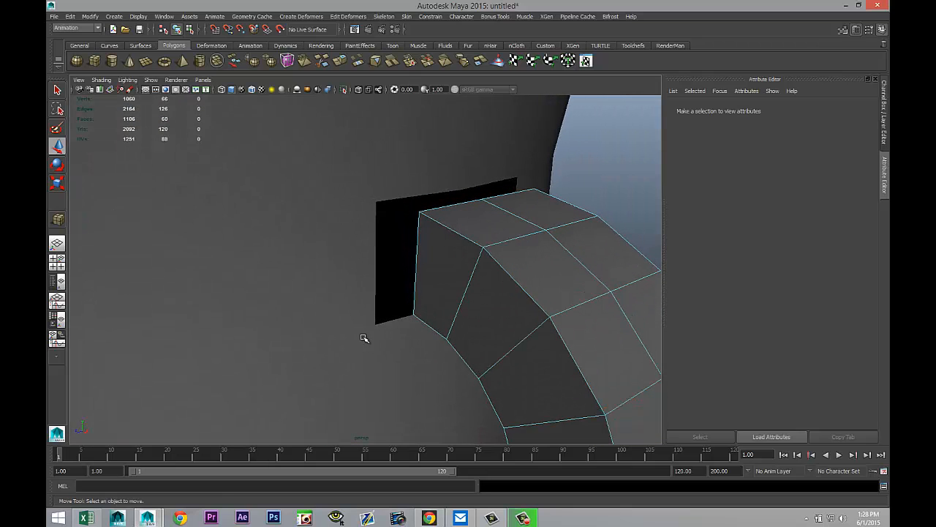
pyautogui.moveTo(473, 212); pyautogui.dragTo(525, 220, button='right')
pyautogui.click(465, 215)
pyautogui.click(381, 156)
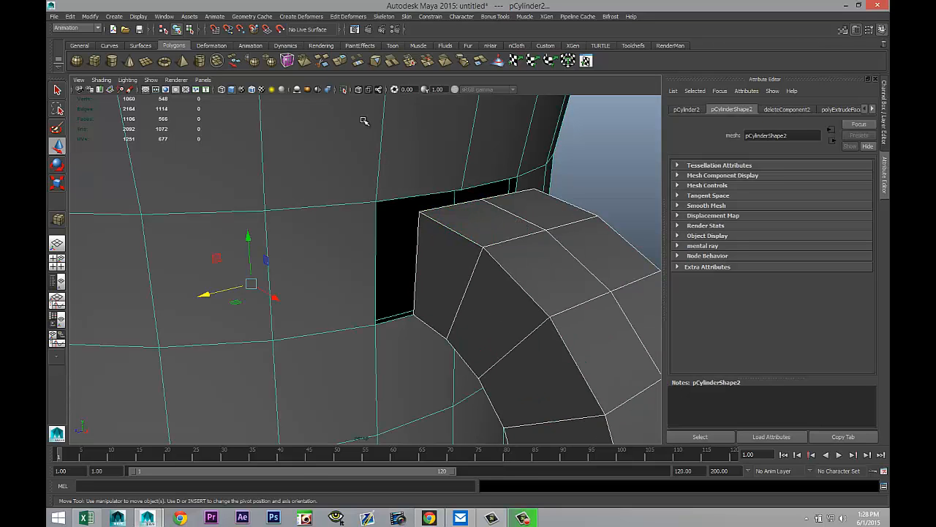
pyautogui.click(77, 28)
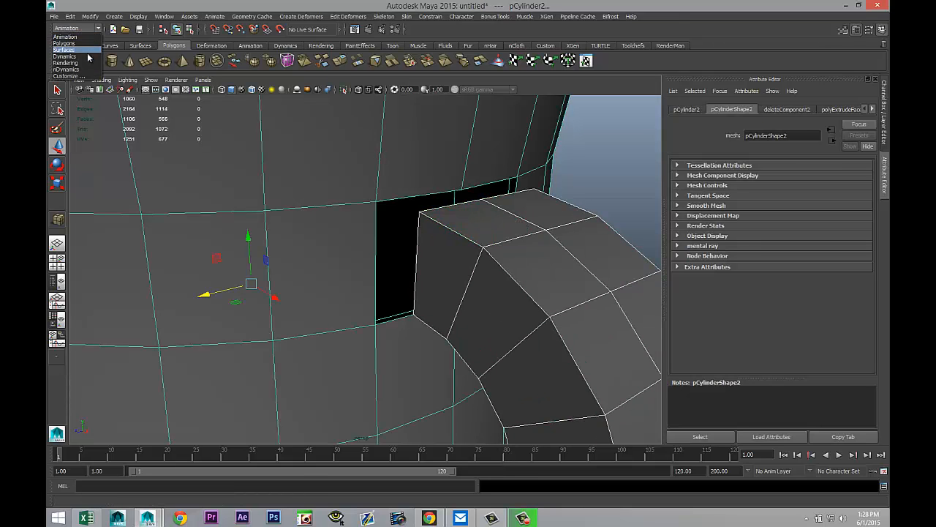
pyautogui.click(73, 40)
pyautogui.click(235, 17)
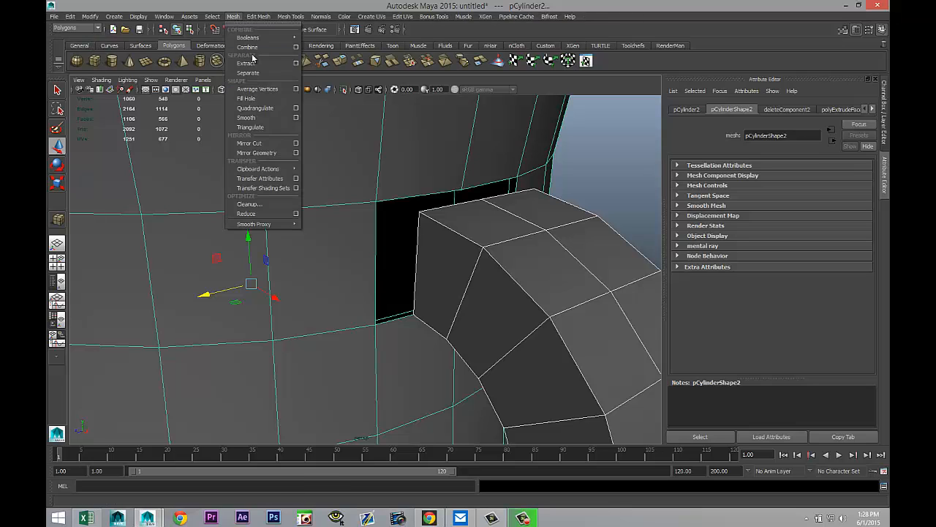
pyautogui.click(253, 60)
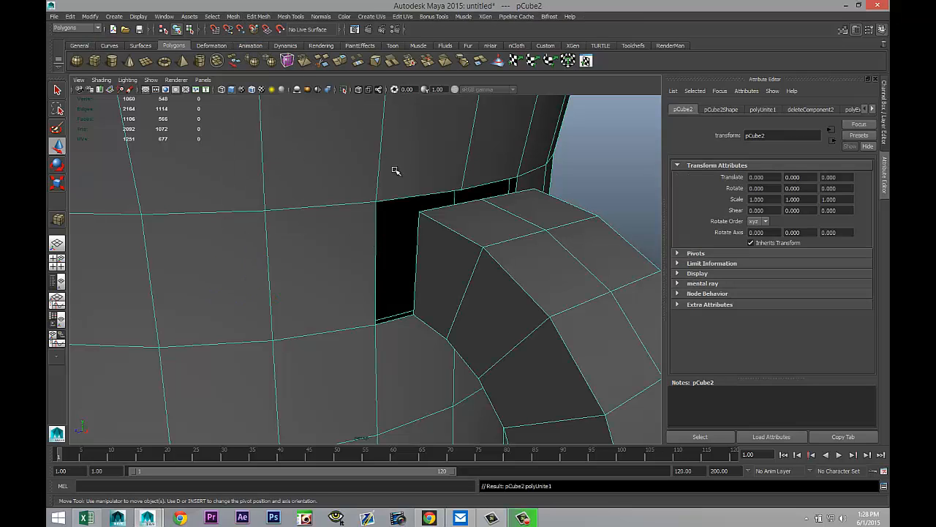
# Step: Merge the handle's upper corner vertex with the matching corner vertex of the cup opening
pyautogui.moveTo(419, 215); pyautogui.dragTo(385, 210, button='right')
pyautogui.click(419, 212)
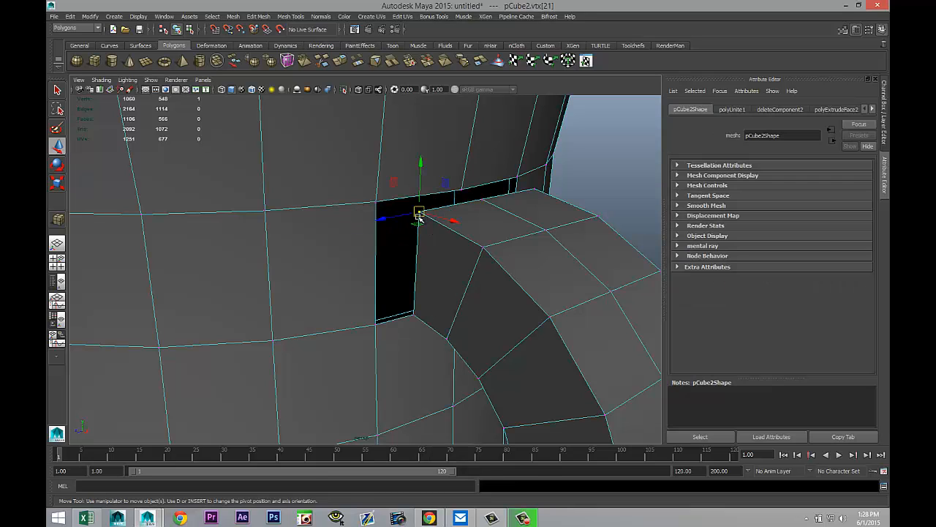
pyautogui.keyDown('shift'); pyautogui.click(375, 202); pyautogui.keyUp('shift')
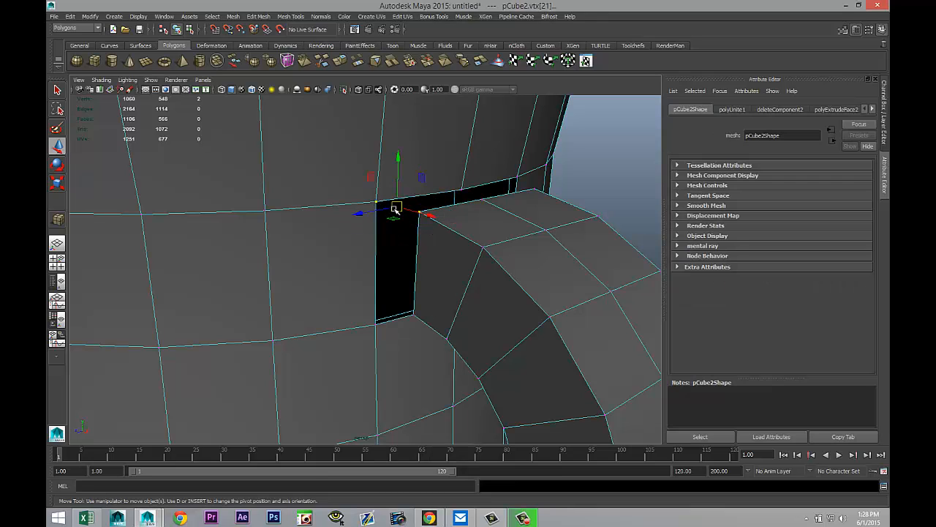
pyautogui.click(258, 17)
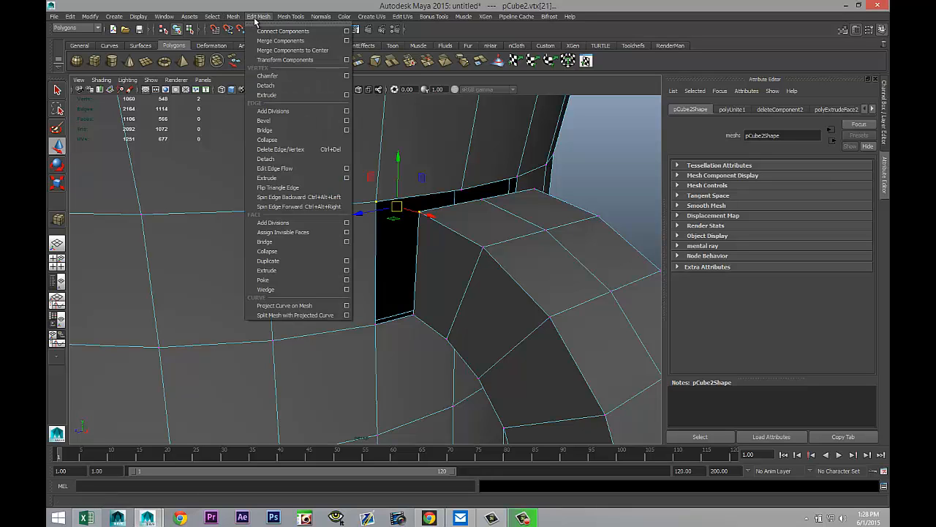
pyautogui.click(270, 41)
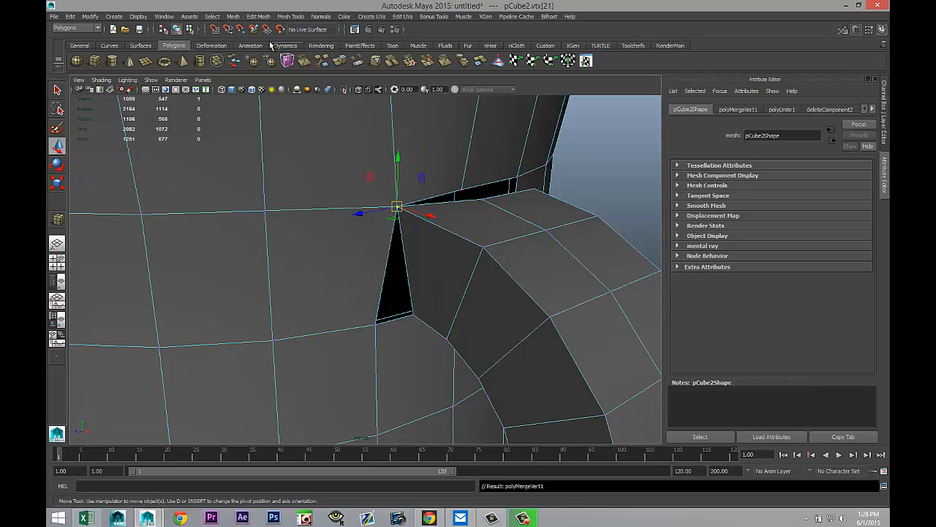
# Step: Merge the handle's lower corner vertex with the lower corner vertex of the cup opening
pyautogui.keyDown('alt'); pyautogui.moveTo(372, 324); pyautogui.dragTo(410, 290); pyautogui.keyUp('alt')
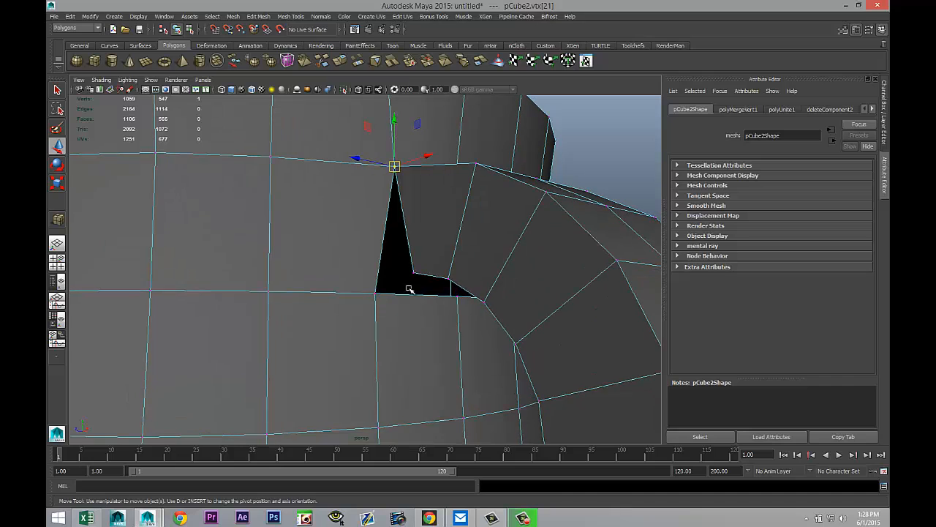
pyautogui.moveTo(460, 303); pyautogui.dragTo(410, 282)
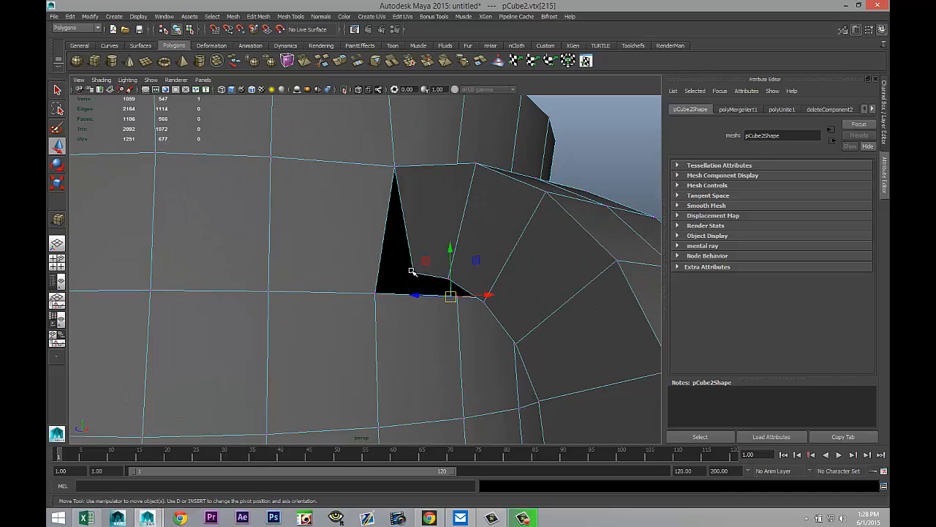
pyautogui.click(414, 275)
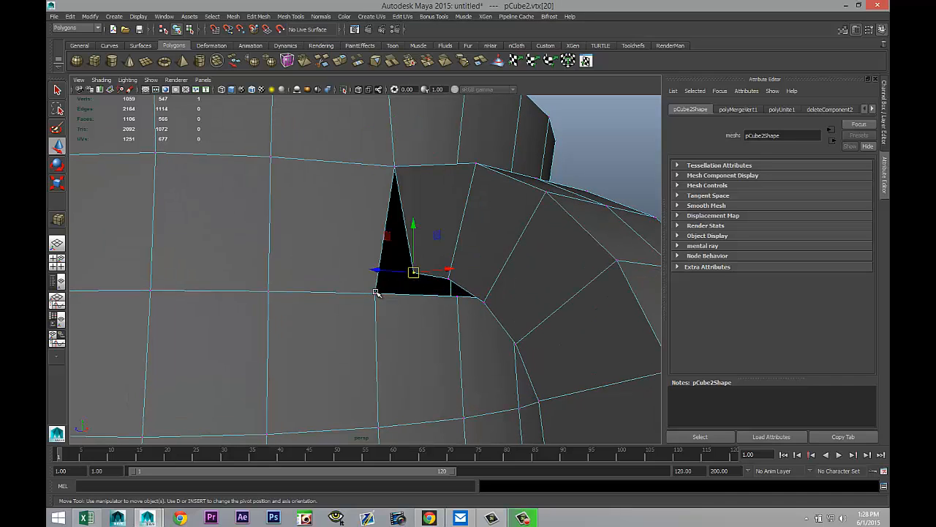
pyautogui.moveTo(375, 293); pyautogui.dragTo(379, 307, button='middle')
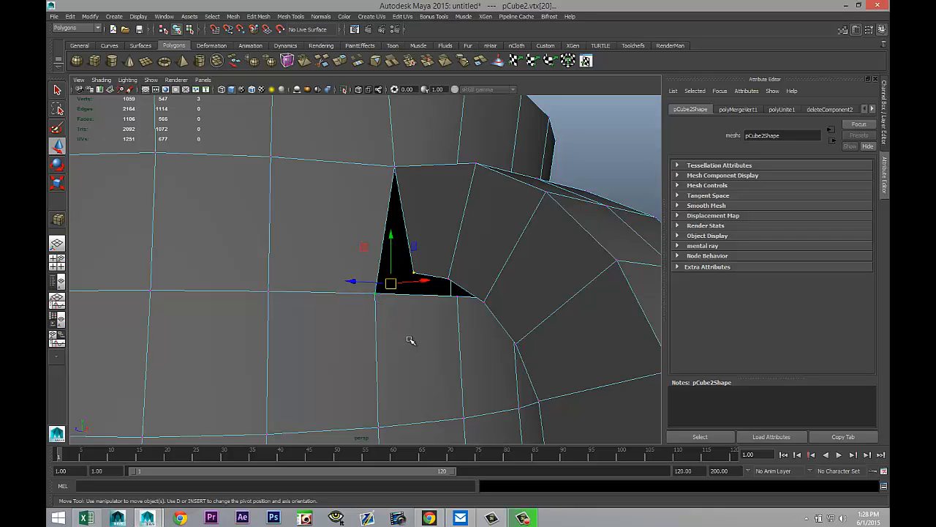
pyautogui.press('g')
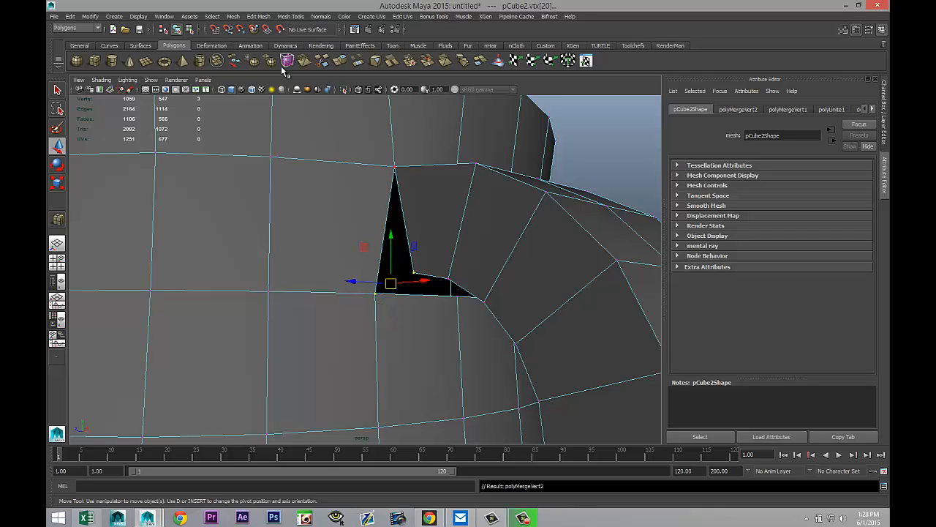
pyautogui.click(258, 16)
pyautogui.click(270, 38)
pyautogui.click(269, 291)
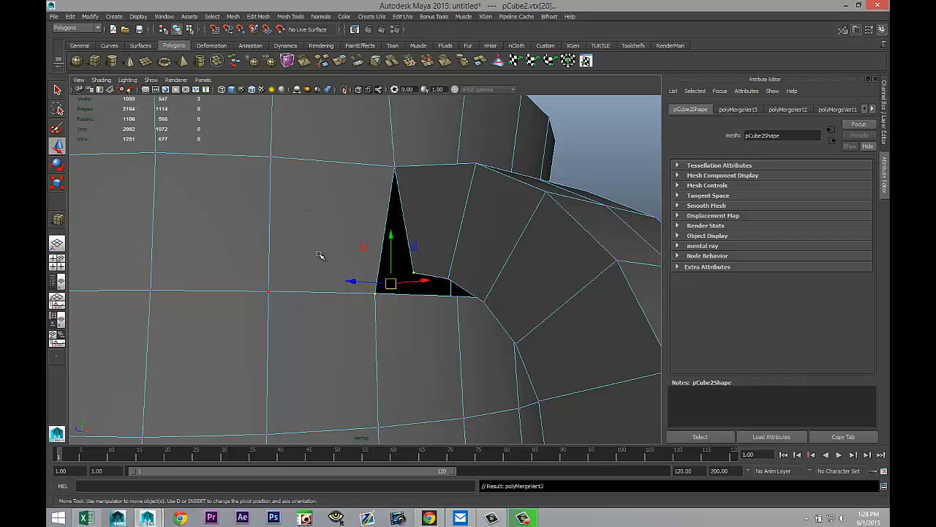
pyautogui.click(413, 273)
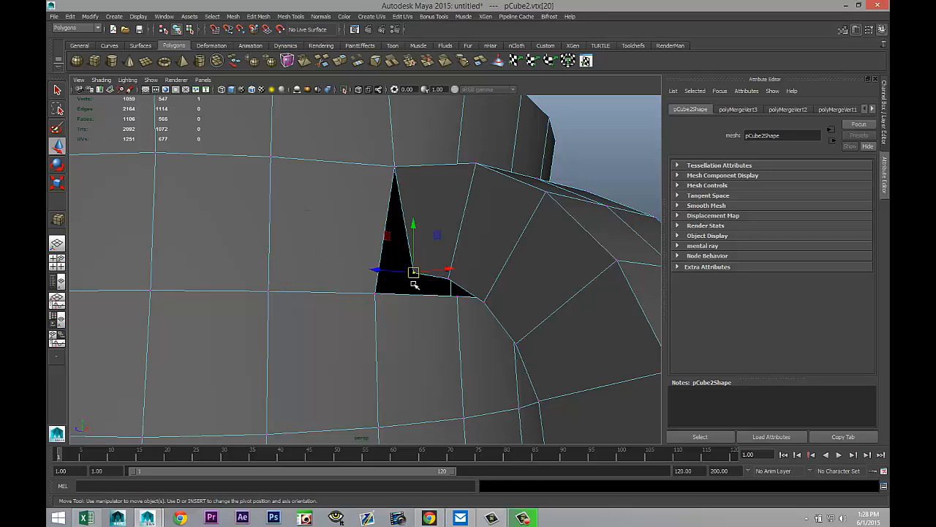
pyautogui.keyDown('shift'); pyautogui.click(374, 293); pyautogui.keyUp('shift')
pyautogui.click(258, 16)
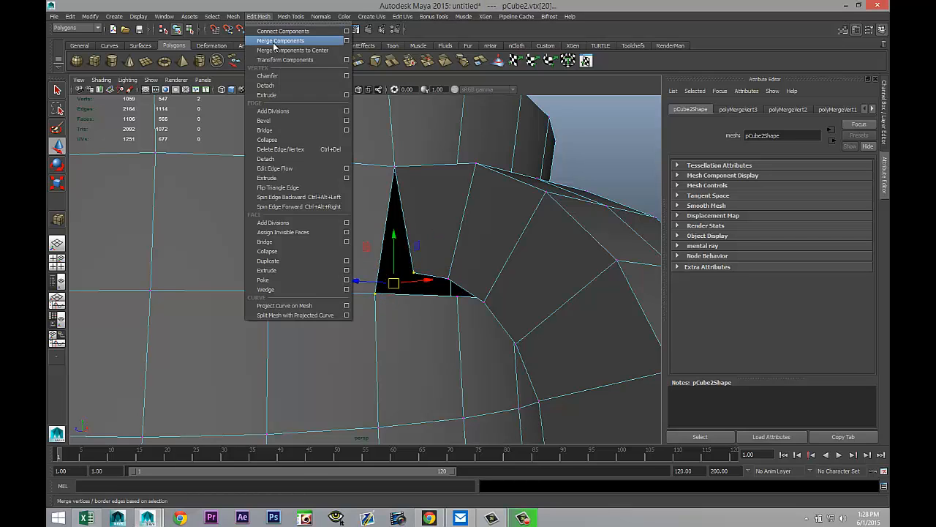
pyautogui.click(277, 45)
# Step: Try to merge another handle corner vertex with the adjacent vertex of the cup opening
pyautogui.keyDown('alt'); pyautogui.moveTo(399, 264); pyautogui.dragTo(393, 216); pyautogui.keyUp('alt')
pyautogui.click(467, 233)
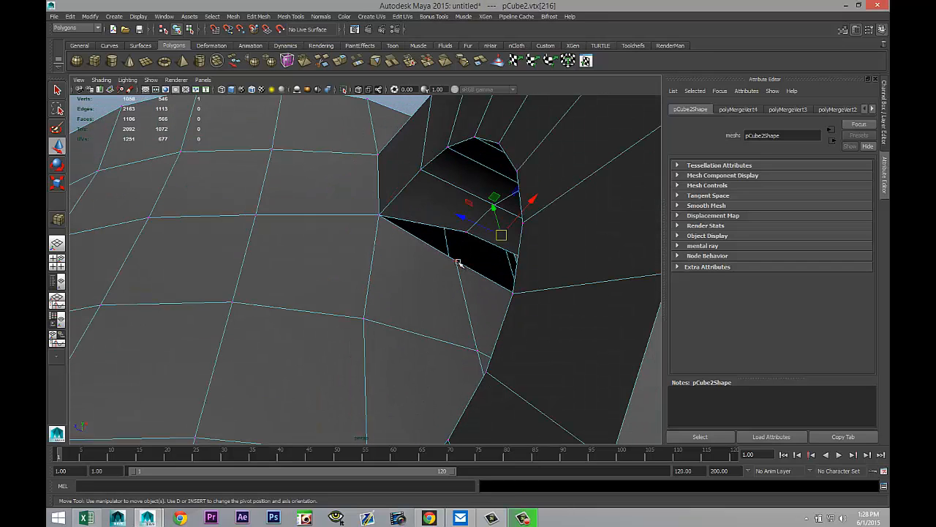
pyautogui.click(467, 236)
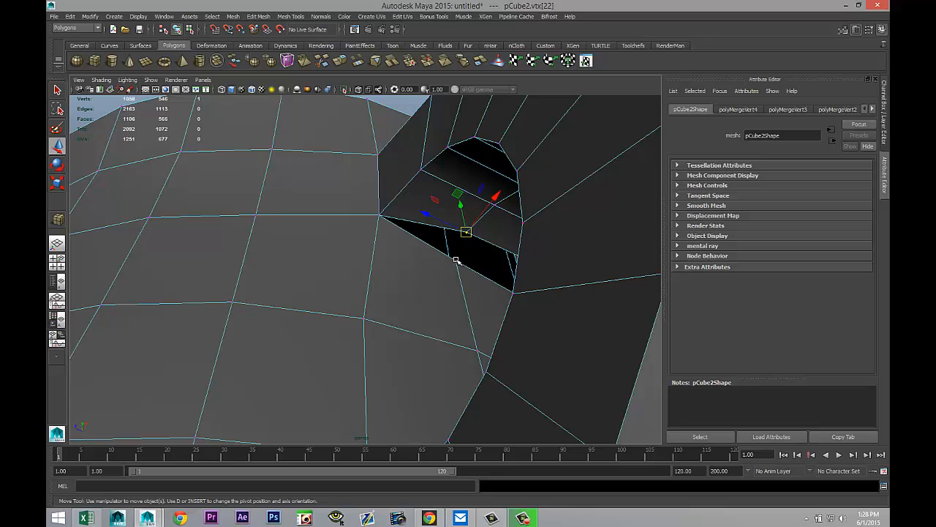
pyautogui.click(461, 262)
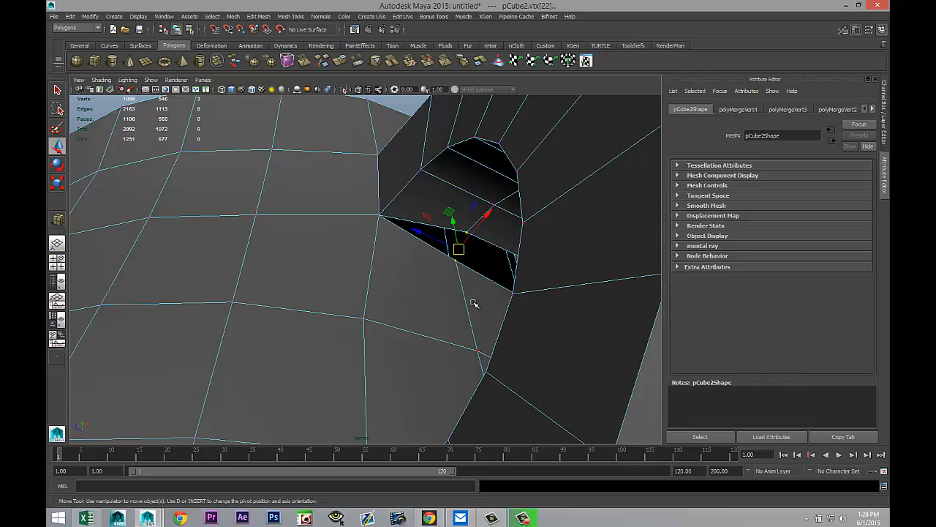
pyautogui.press('g')
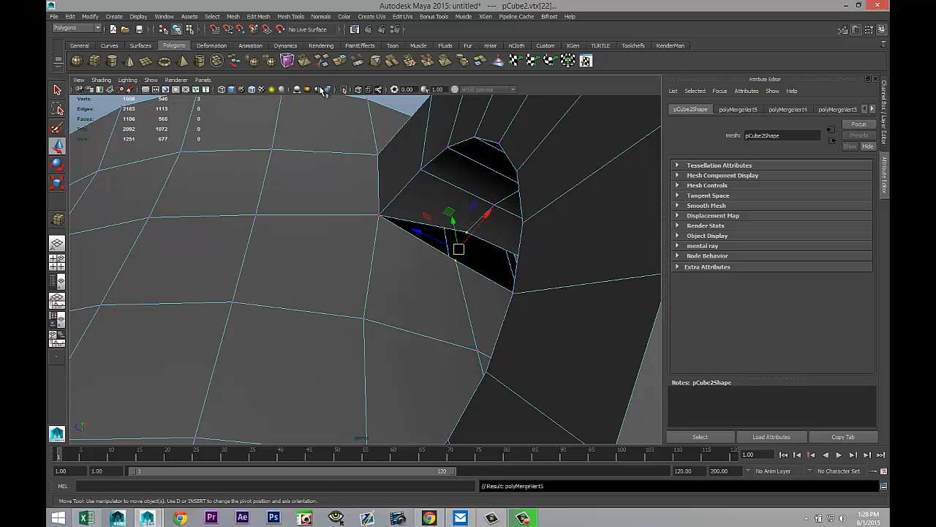
pyautogui.click(258, 17)
pyautogui.click(283, 42)
pyautogui.click(455, 260)
pyautogui.click(466, 233)
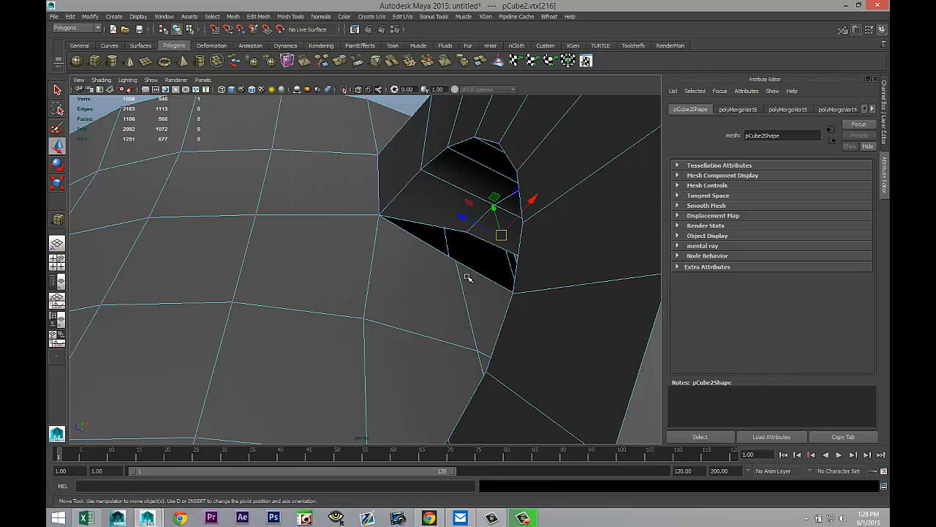
pyautogui.click(467, 233)
pyautogui.keyDown('shift'); pyautogui.click(457, 261); pyautogui.keyUp('shift')
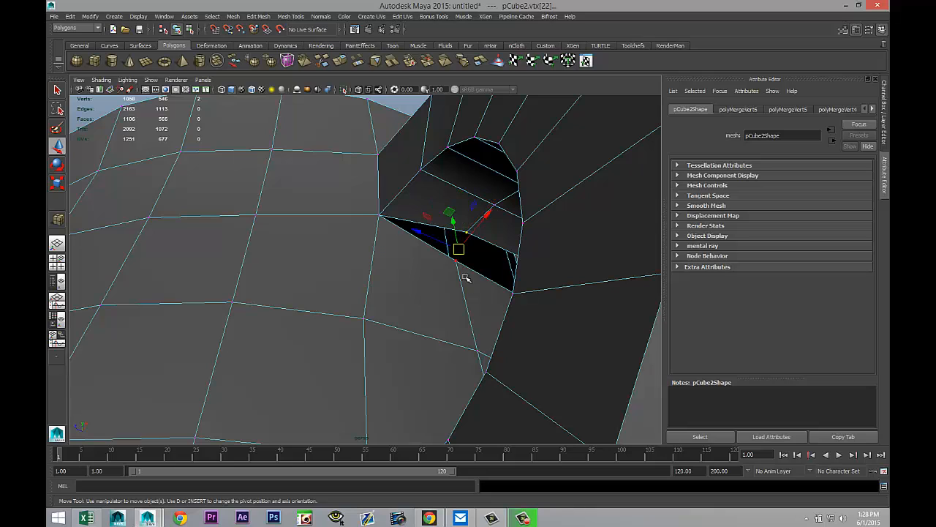
pyautogui.click(258, 16)
pyautogui.click(278, 41)
# Step: Zoom in and merge the handle corner vertex with the neighbouring cup opening vertex
pyautogui.keyDown('alt'); pyautogui.moveTo(426, 301); pyautogui.dragTo(355, 302, button='middle'); pyautogui.keyUp('alt')
pyautogui.scroll(7, 387, 312)
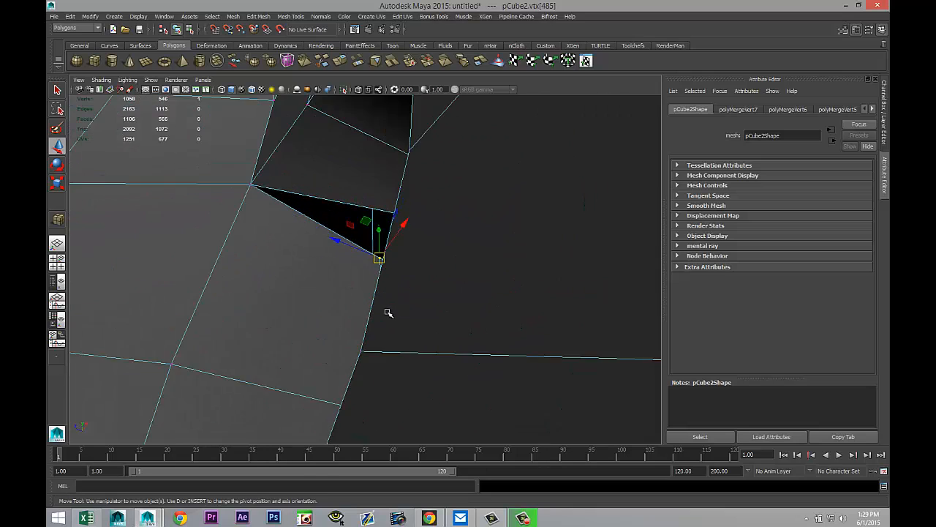
pyautogui.keyDown('alt'); pyautogui.moveTo(381, 309); pyautogui.dragTo(392, 312); pyautogui.keyUp('alt')
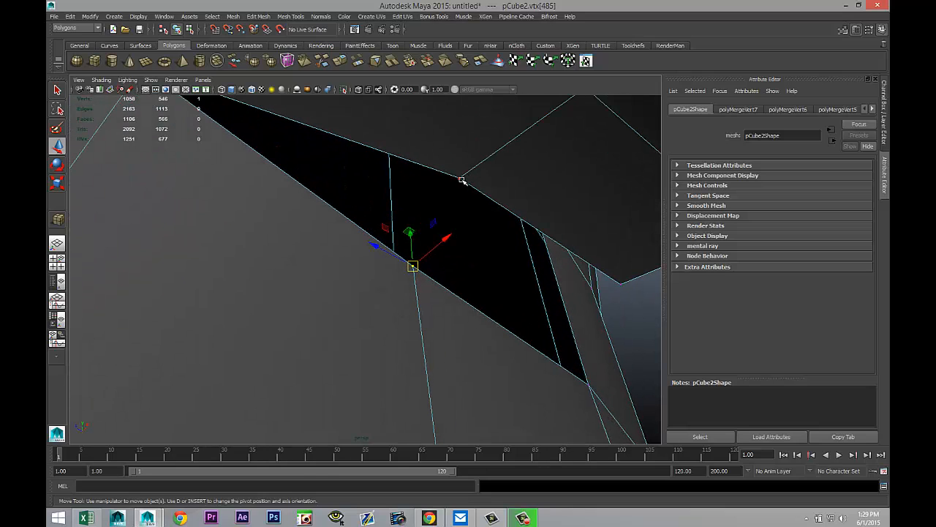
pyautogui.click(458, 179)
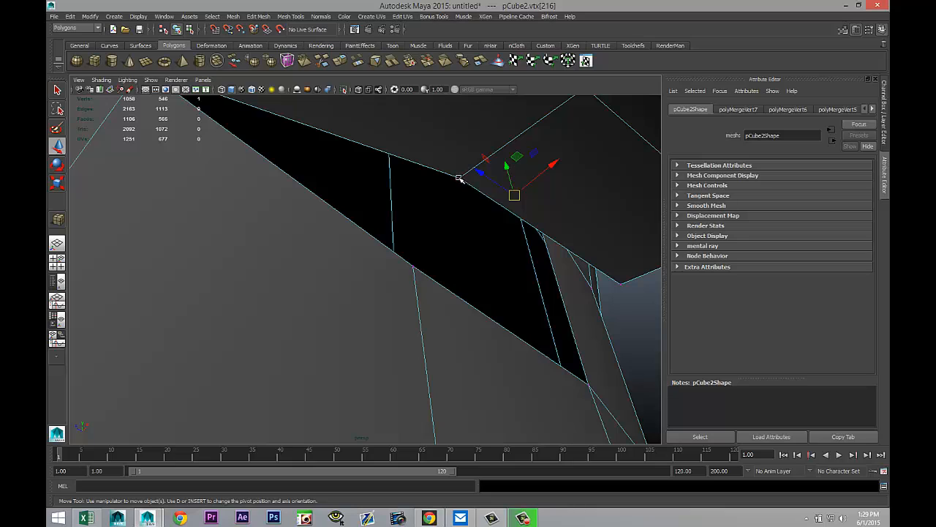
pyautogui.click(458, 178)
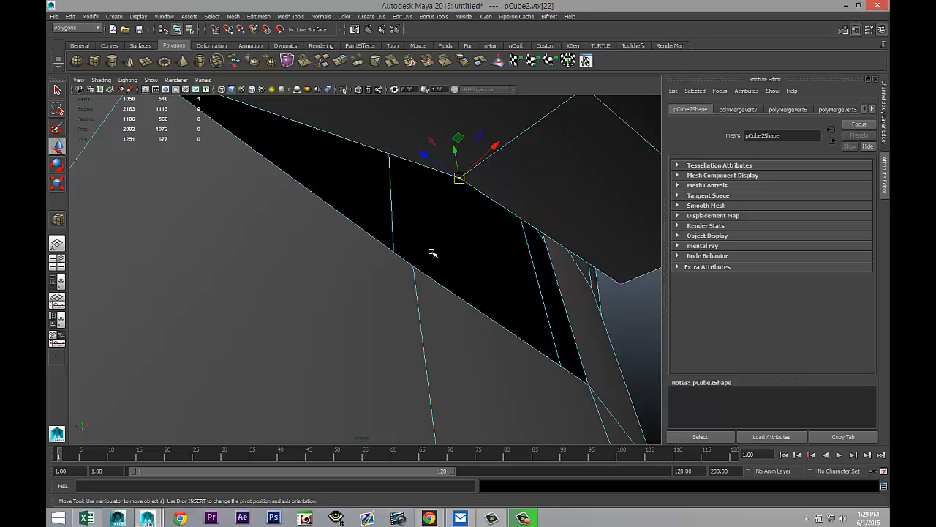
pyautogui.keyDown('shift'); pyautogui.click(413, 267); pyautogui.keyUp('shift')
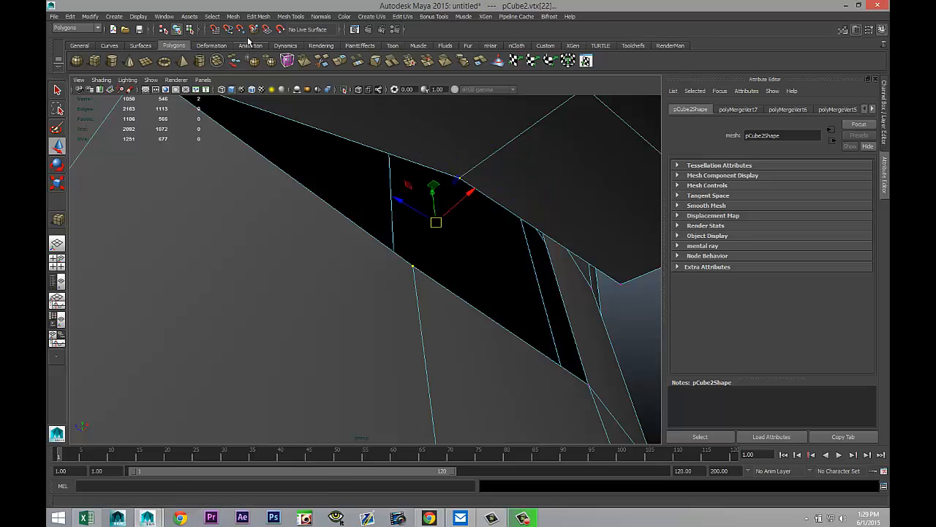
pyautogui.click(258, 16)
pyautogui.click(268, 45)
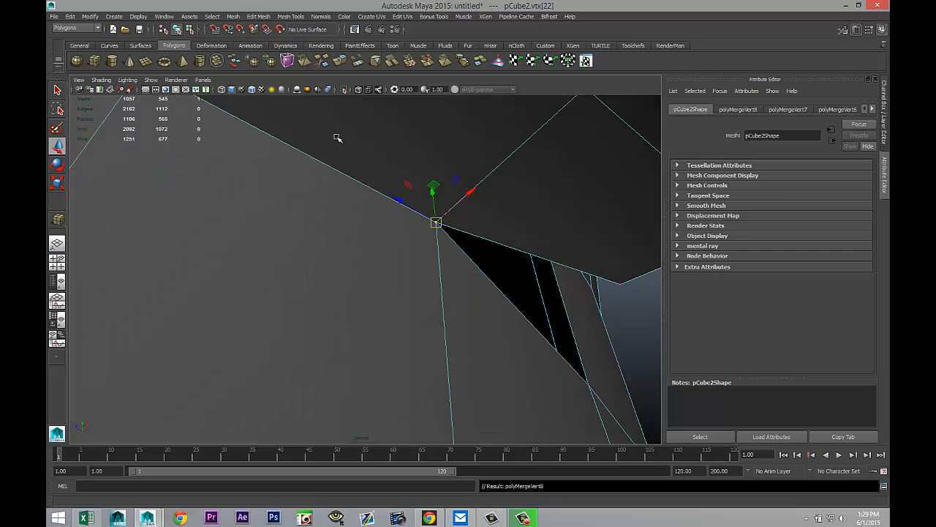
# Step: Try to merge the handle's inner corner vertex with the matching corner vertex of the cup opening
pyautogui.keyDown('alt'); pyautogui.moveTo(334, 136); pyautogui.dragTo(362, 159); pyautogui.keyUp('alt')
pyautogui.moveTo(428, 95); pyautogui.dragTo(442, 219)
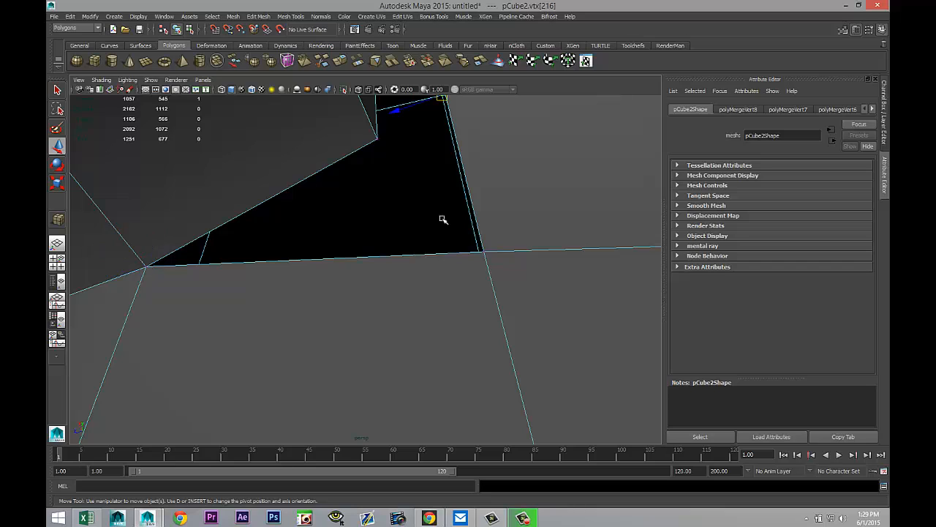
pyautogui.click(374, 138)
pyautogui.keyDown('shift'); pyautogui.click(483, 251); pyautogui.keyUp('shift')
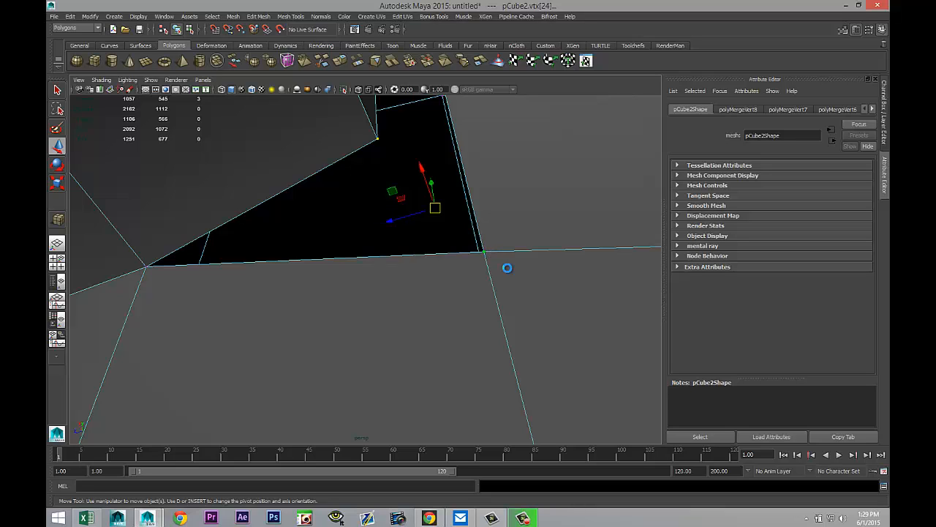
pyautogui.click(258, 17)
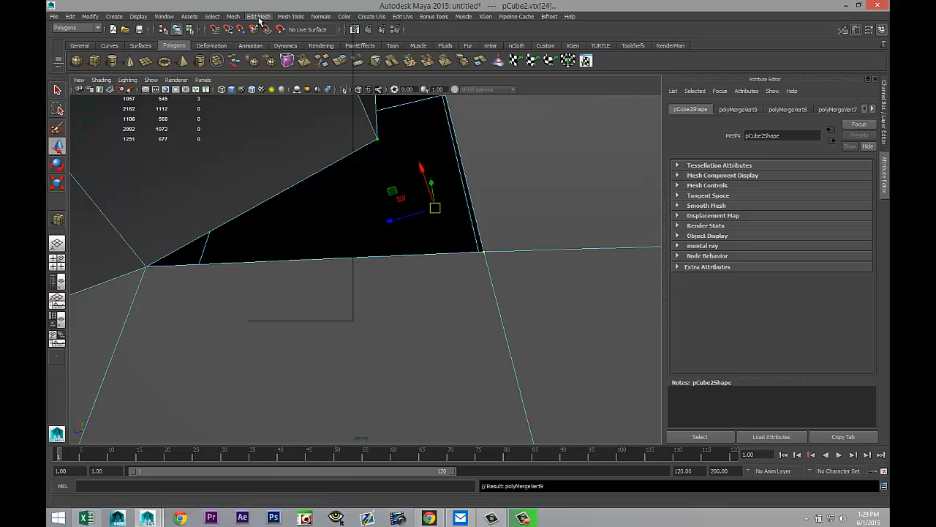
pyautogui.click(284, 50)
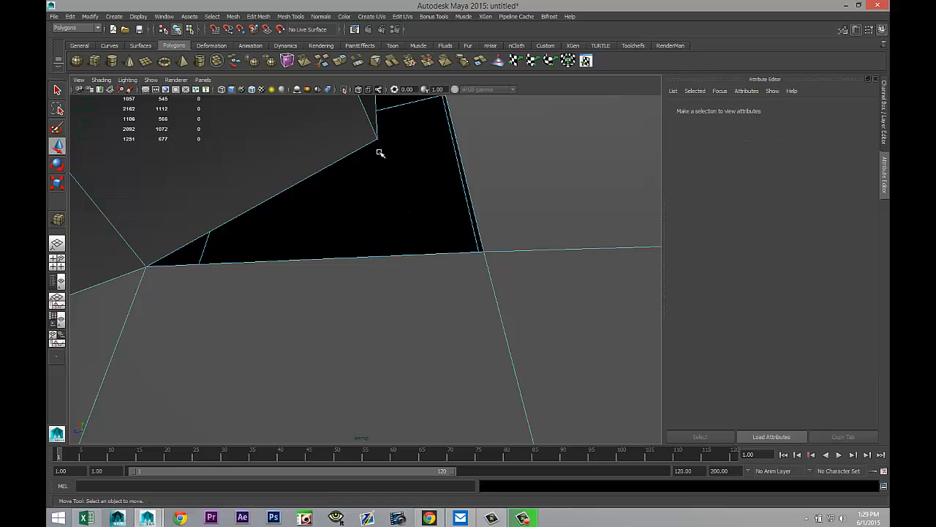
# Step: Reselect both corner vertices and repeat the merge to join the handle vertex to the cup opening
pyautogui.click(377, 138)
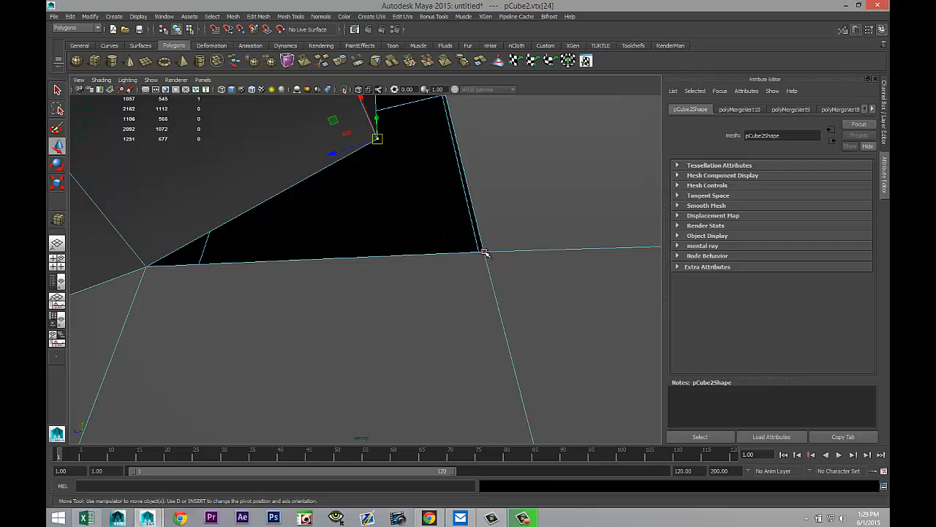
pyautogui.keyDown('shift'); pyautogui.click(483, 251); pyautogui.keyUp('shift')
pyautogui.press('g')
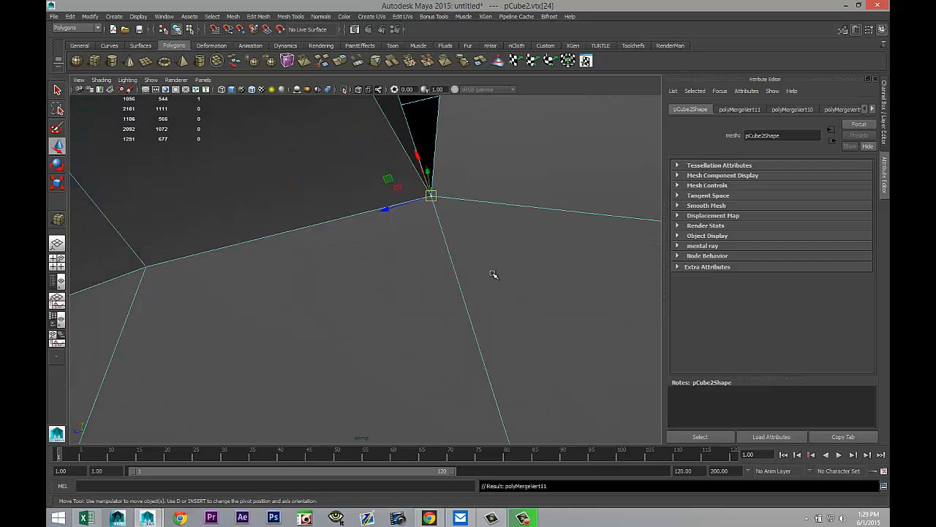
# Step: Try to merge the handle's top edge vertex with the cup opening vertex directly above it
pyautogui.scroll(-3, 493, 274)
pyautogui.keyDown('alt'); pyautogui.moveTo(520, 225); pyautogui.dragTo(493, 265, button='middle'); pyautogui.keyUp('alt')
pyautogui.keyDown('alt'); pyautogui.moveTo(493, 264); pyautogui.dragTo(275, 278); pyautogui.keyUp('alt')
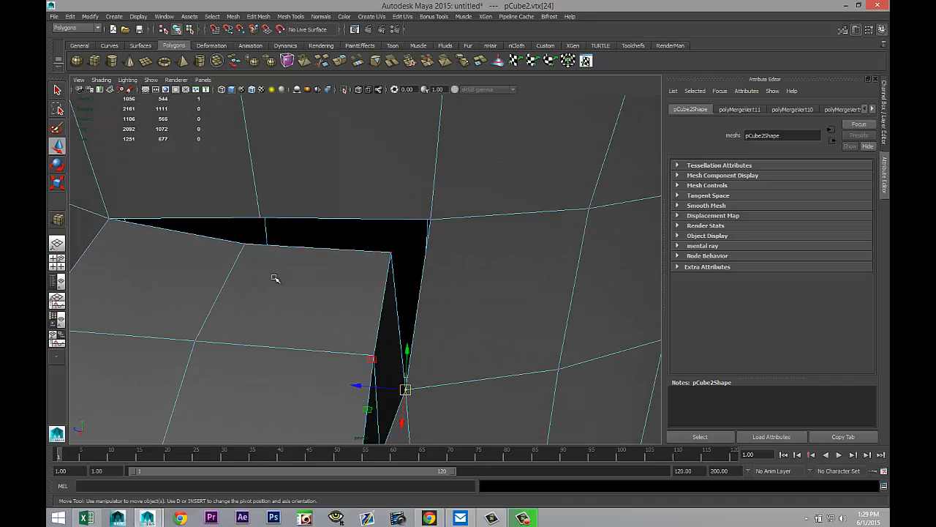
pyautogui.click(261, 220)
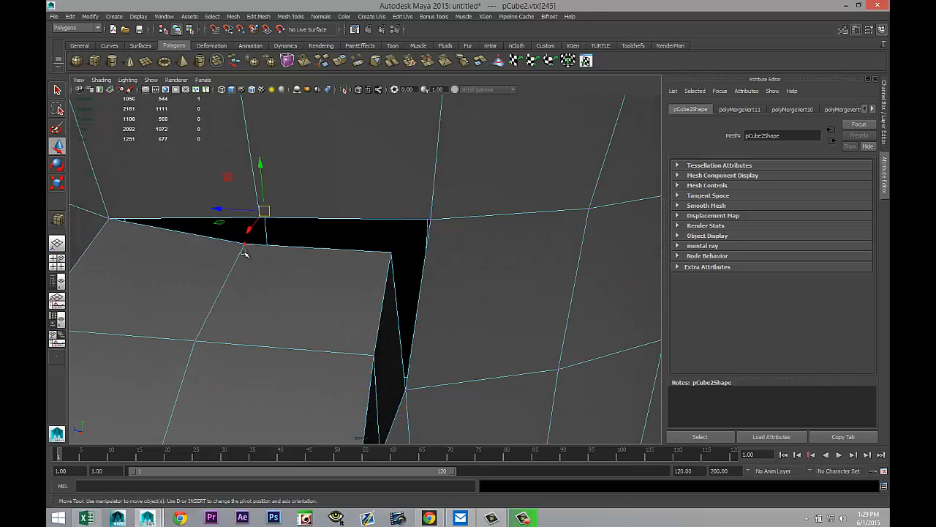
pyautogui.keyDown('shift'); pyautogui.click(245, 244); pyautogui.keyUp('shift')
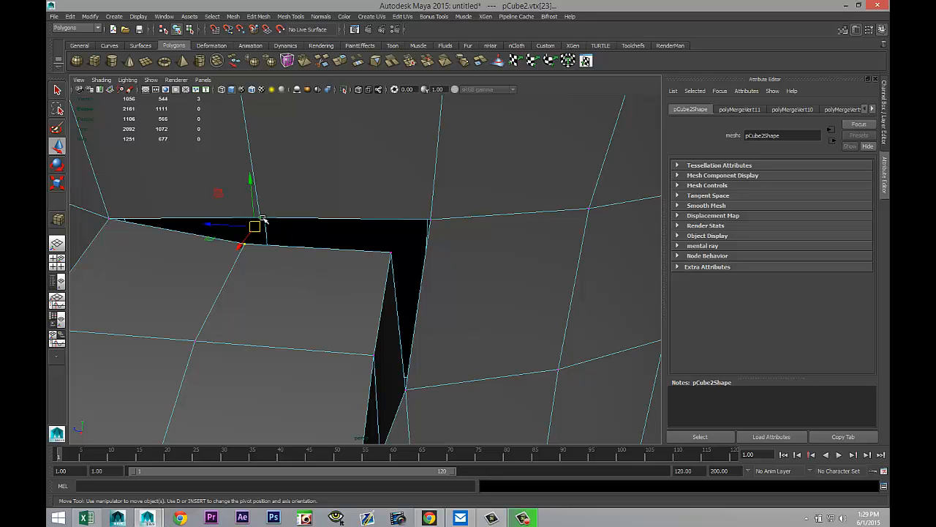
pyautogui.press('g')
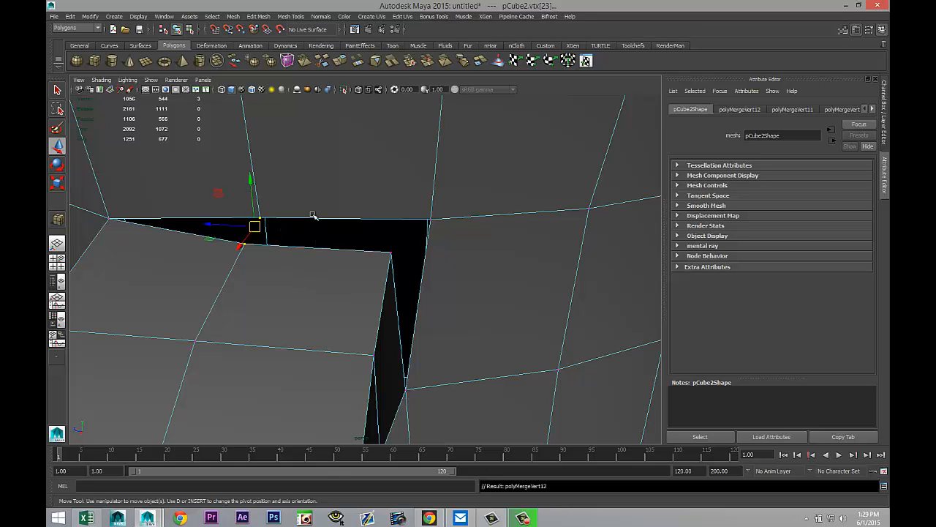
# Step: Merge the handle's top edge vertex with the cup opening vertex above it using Merge Components
pyautogui.click(257, 18)
pyautogui.click(272, 38)
pyautogui.click(262, 217)
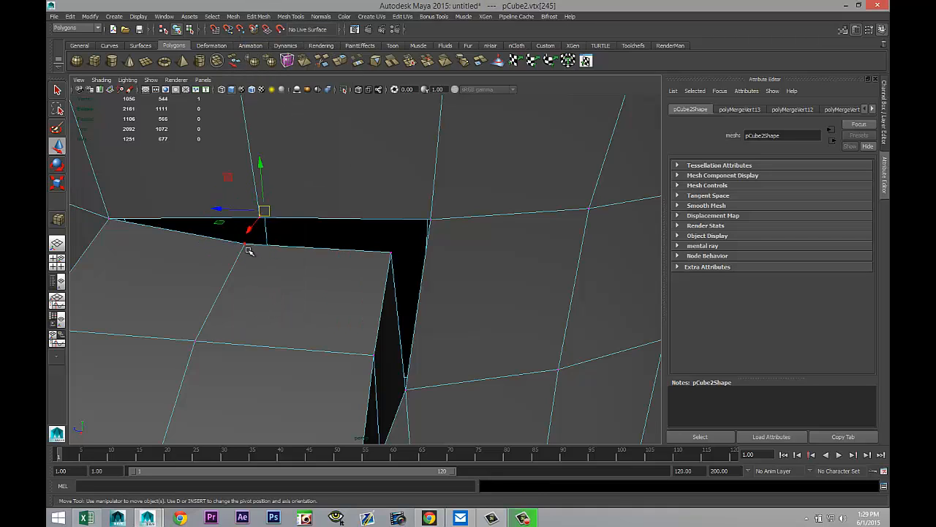
pyautogui.click(247, 245)
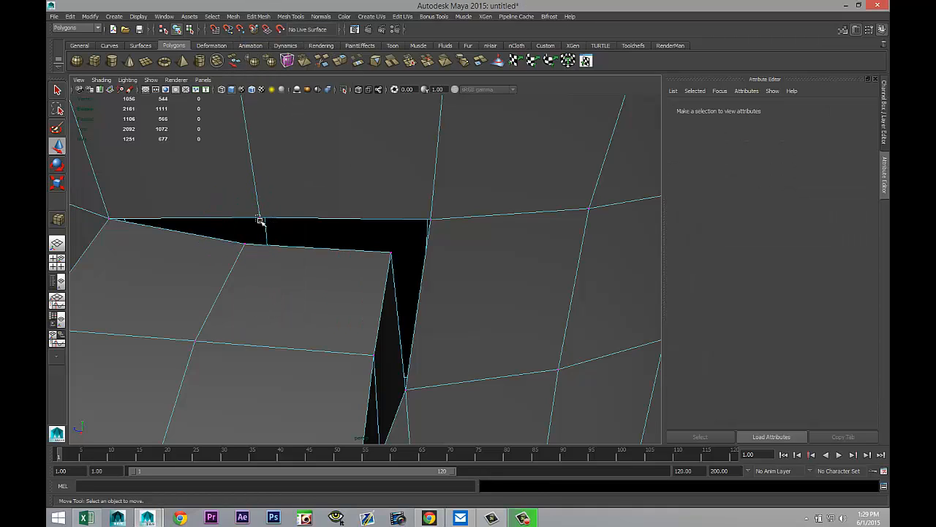
pyautogui.click(260, 219)
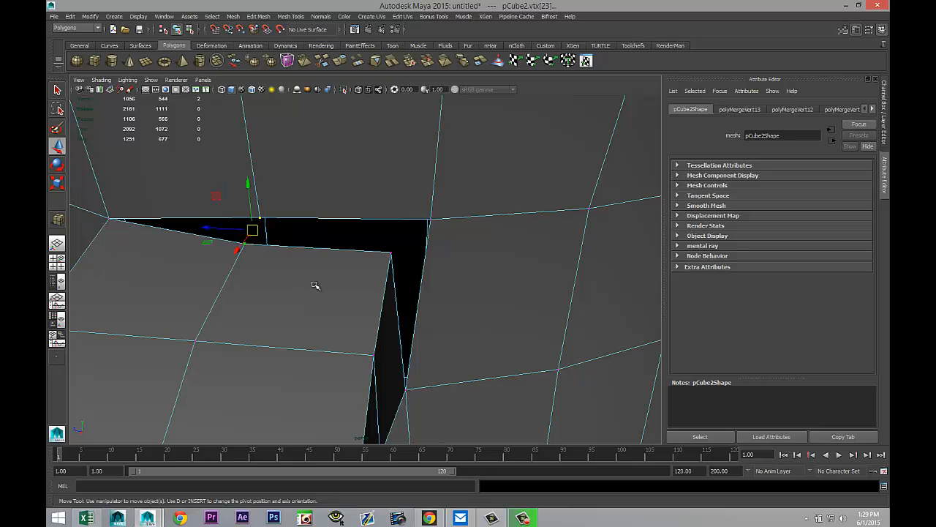
pyautogui.click(259, 16)
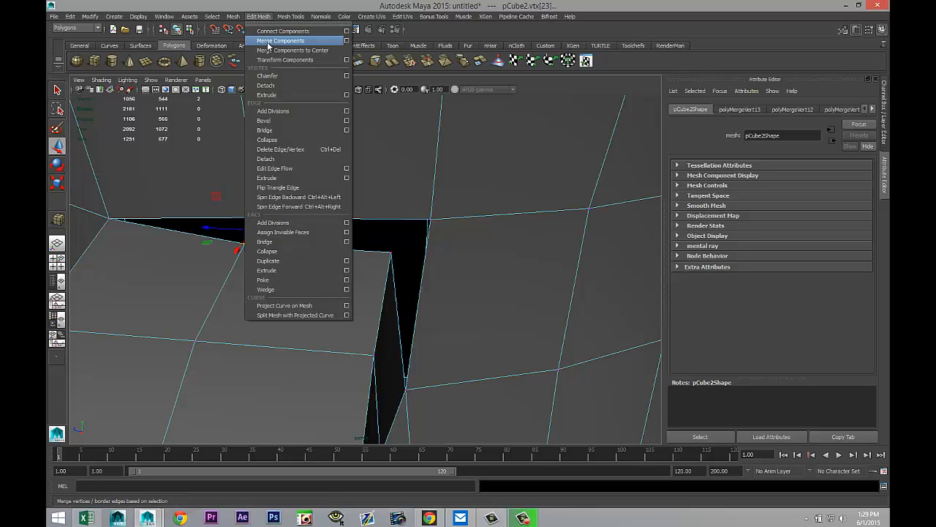
pyautogui.click(267, 46)
pyautogui.keyDown('alt'); pyautogui.moveTo(457, 329); pyautogui.dragTo(324, 314); pyautogui.keyUp('alt')
pyautogui.keyDown('alt'); pyautogui.moveTo(324, 314); pyautogui.dragTo(326, 314, button='middle'); pyautogui.keyUp('alt')
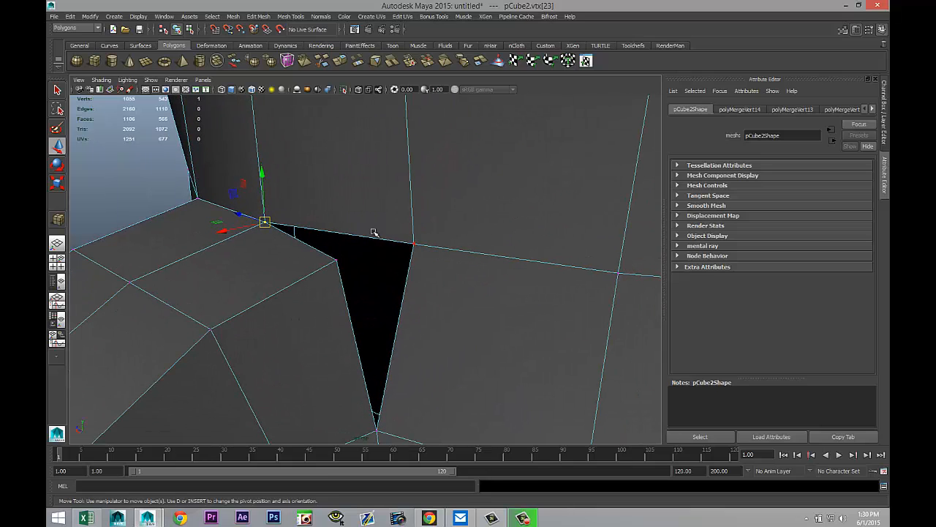
# Step: Merge the handle's remaining corner vertex with the neighbouring corner vertex of the cup opening
pyautogui.click(335, 262)
pyautogui.keyDown('shift'); pyautogui.click(413, 243); pyautogui.keyUp('shift')
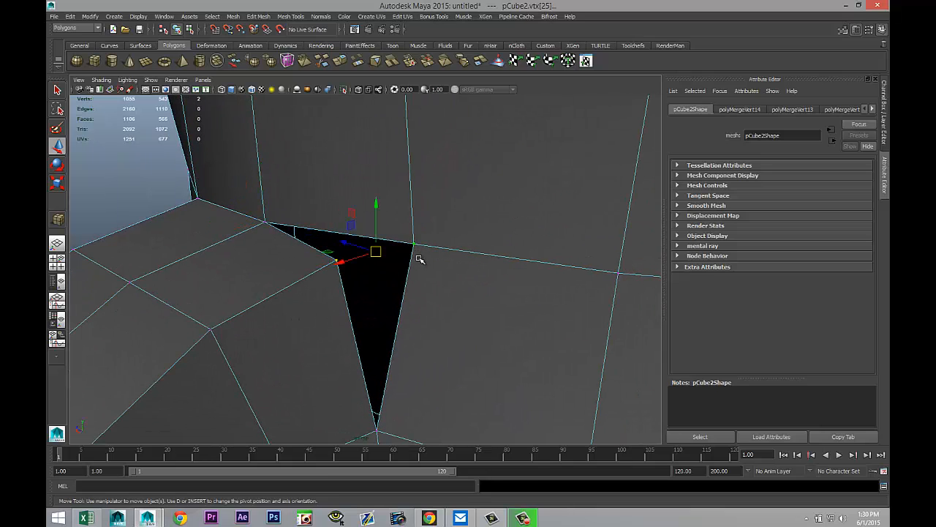
pyautogui.press('g')
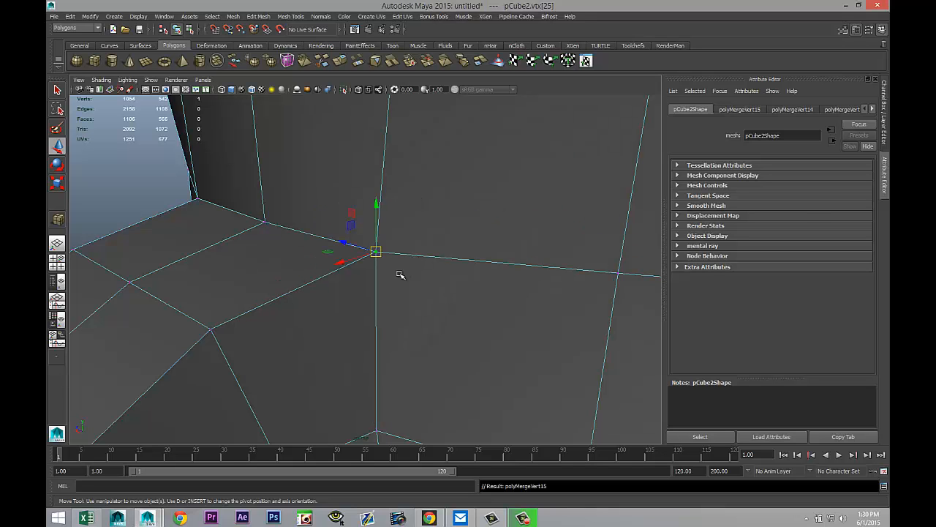
pyautogui.keyDown('alt'); pyautogui.moveTo(392, 305); pyautogui.dragTo(444, 337); pyautogui.keyUp('alt')
pyautogui.scroll(5, 444, 338)
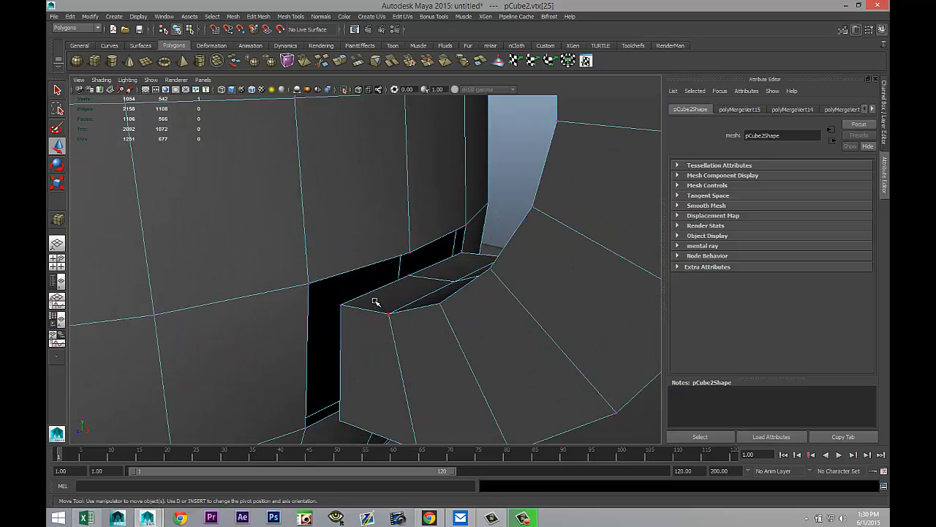
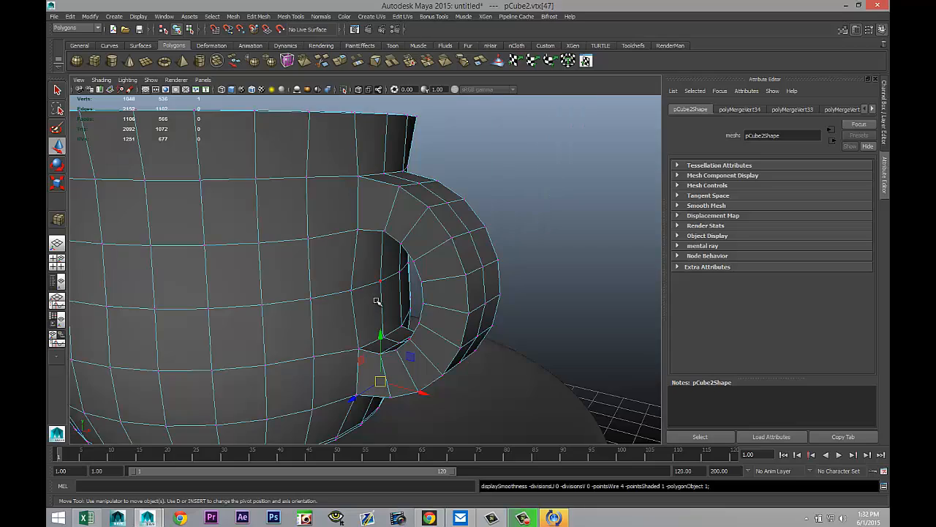
# Step: Inspect the joined cup and handle from several angles, toggling smooth mesh preview on and off
pyautogui.scroll(-6, 470, 267)
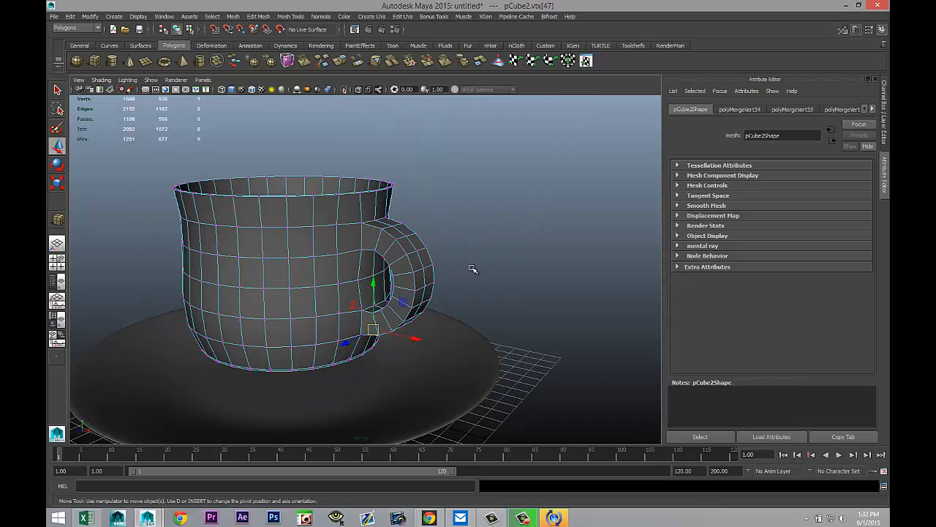
pyautogui.moveTo(471, 269)
pyautogui.keyDown('alt'); pyautogui.mouseDown()
pyautogui.moveTo(410, 263)
pyautogui.moveTo(403, 275)
pyautogui.moveTo(438, 250)
pyautogui.moveTo(480, 256)
pyautogui.moveTo(491, 285)
pyautogui.moveTo(476, 280)
pyautogui.mouseUp(); pyautogui.keyUp('alt')
pyautogui.keyDown('alt'); pyautogui.moveTo(476, 280); pyautogui.dragTo(546, 261, button='middle'); pyautogui.keyUp('alt')
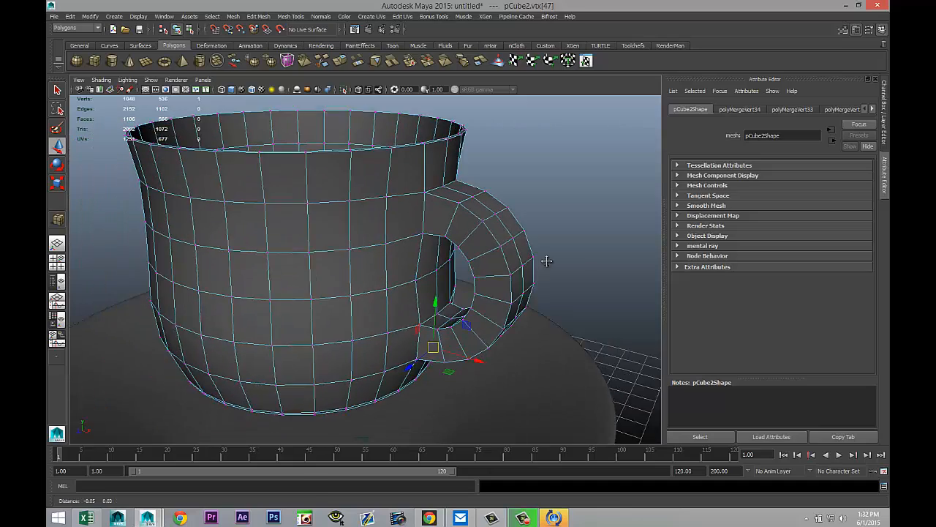
pyautogui.keyDown('alt'); pyautogui.moveTo(546, 261); pyautogui.dragTo(509, 271); pyautogui.keyUp('alt')
pyautogui.moveTo(376, 219)
pyautogui.mouseDown(button='right')
pyautogui.moveTo(399, 207)
pyautogui.moveTo(391, 210)
pyautogui.mouseUp(button='right')
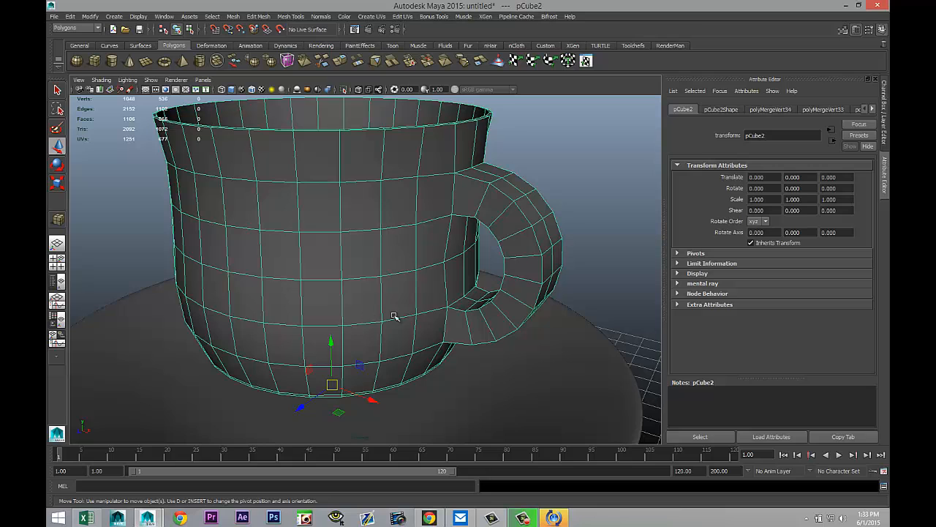
pyautogui.press('3')
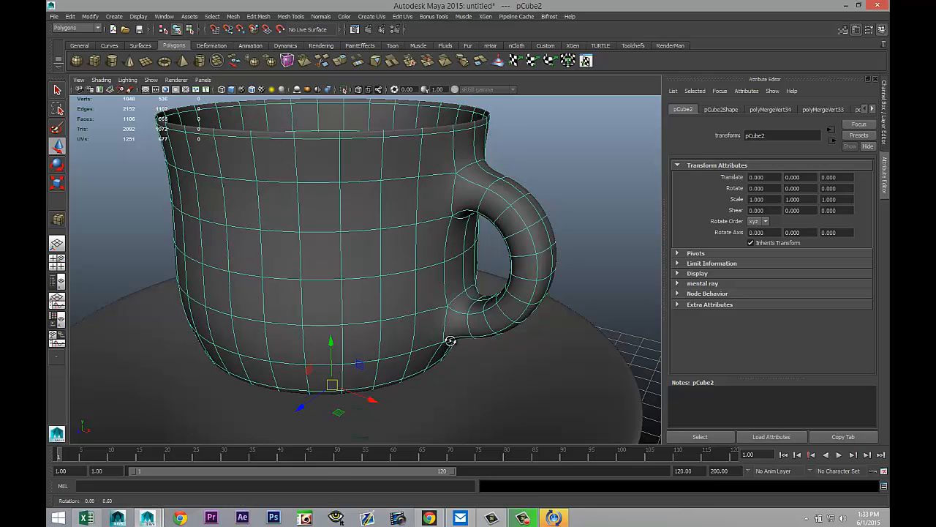
pyautogui.keyDown('alt'); pyautogui.moveTo(445, 340); pyautogui.dragTo(498, 332); pyautogui.keyUp('alt')
pyautogui.click(569, 253)
pyautogui.keyDown('alt'); pyautogui.moveTo(568, 253); pyautogui.dragTo(385, 418); pyautogui.keyUp('alt')
pyautogui.click(406, 280)
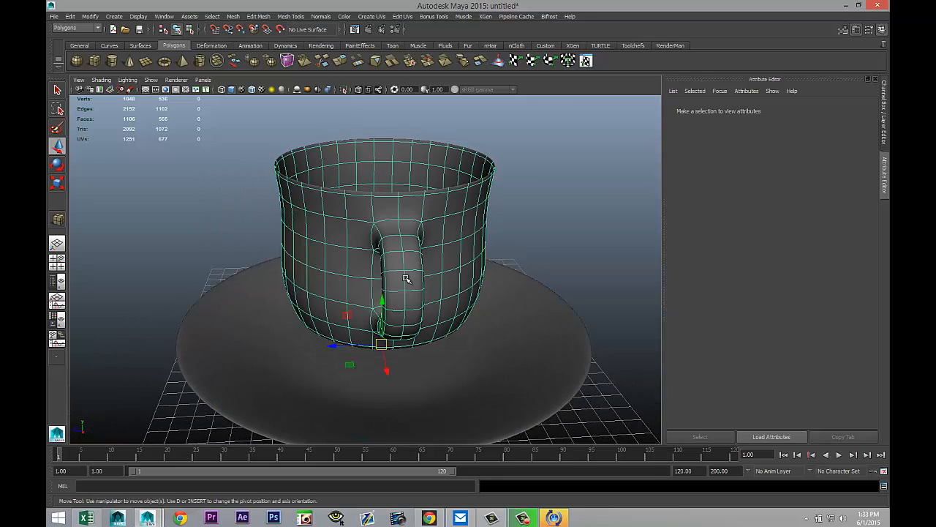
pyautogui.press('1')
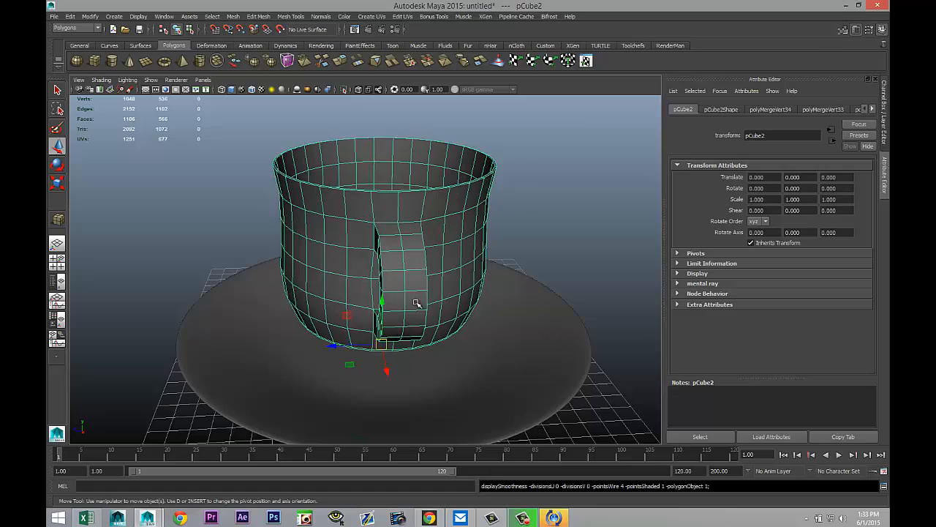
# Step: Select the handle's cross-section edge loops around its bend and scale them down to thin the handle
pyautogui.scroll(4, 416, 305)
pyautogui.keyDown('alt'); pyautogui.moveTo(359, 322); pyautogui.dragTo(451, 329); pyautogui.keyUp('alt')
pyautogui.scroll(3, 350, 336)
pyautogui.keyDown('alt'); pyautogui.moveTo(350, 336); pyautogui.dragTo(389, 338); pyautogui.keyUp('alt')
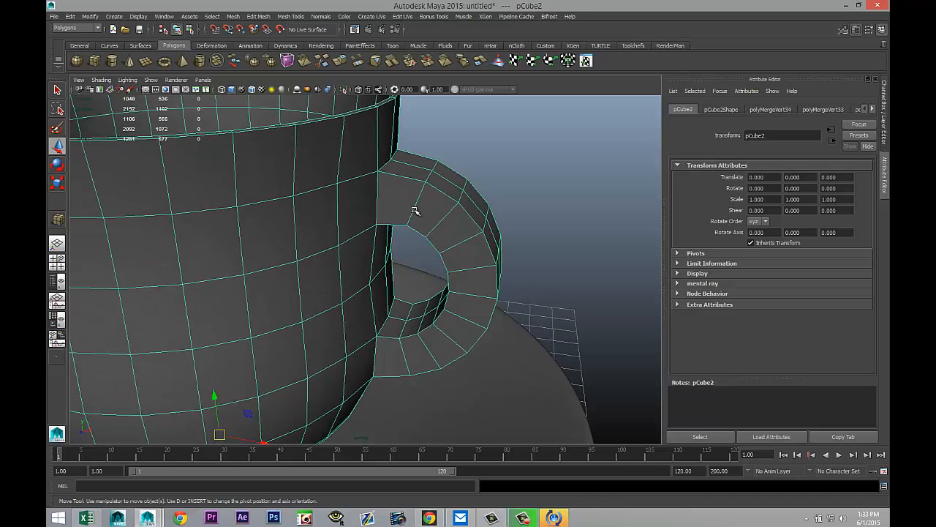
pyautogui.moveTo(414, 208); pyautogui.dragTo(418, 184, button='right')
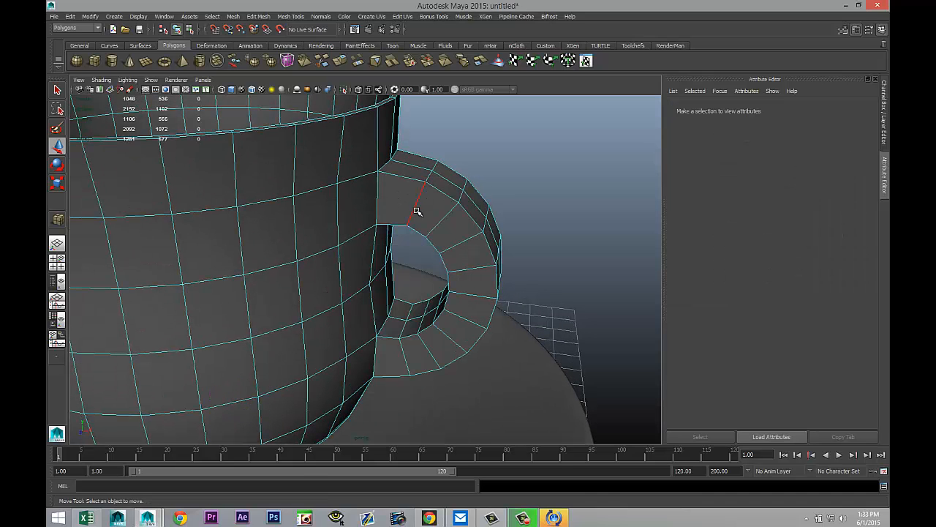
pyautogui.doubleClick(415, 208)
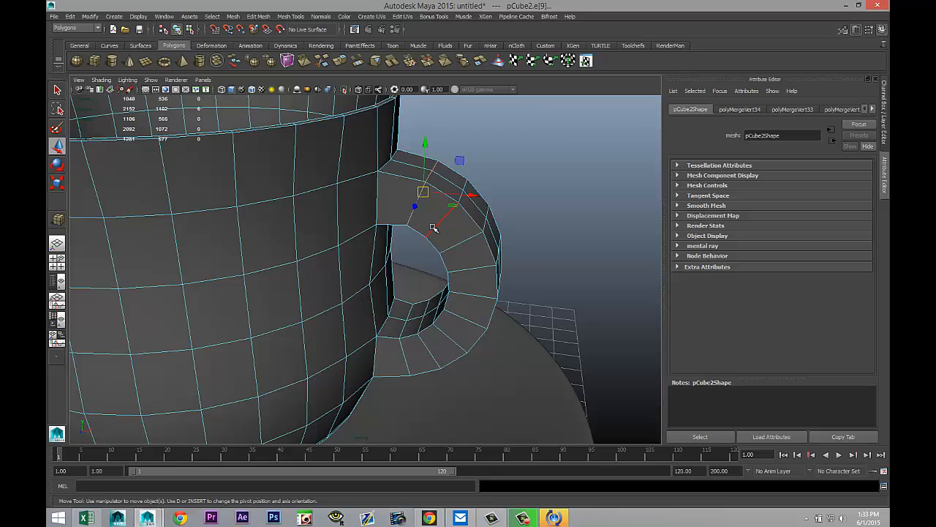
pyautogui.keyDown('shift'); pyautogui.doubleClick(433, 228); pyautogui.keyUp('shift')
pyautogui.keyDown('shift'); pyautogui.doubleClick(453, 250); pyautogui.keyUp('shift')
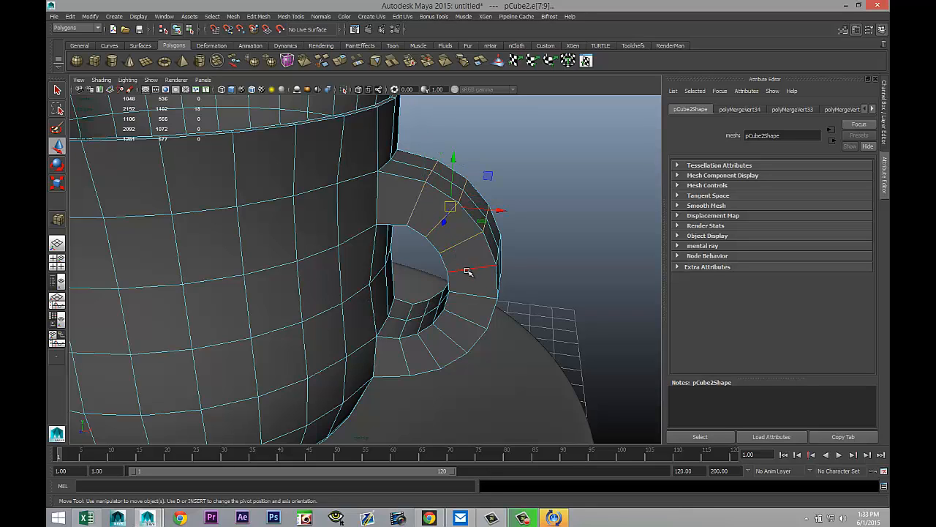
pyautogui.keyDown('shift'); pyautogui.doubleClick(468, 272); pyautogui.keyUp('shift')
pyautogui.keyDown('shift'); pyautogui.doubleClick(475, 293); pyautogui.keyUp('shift')
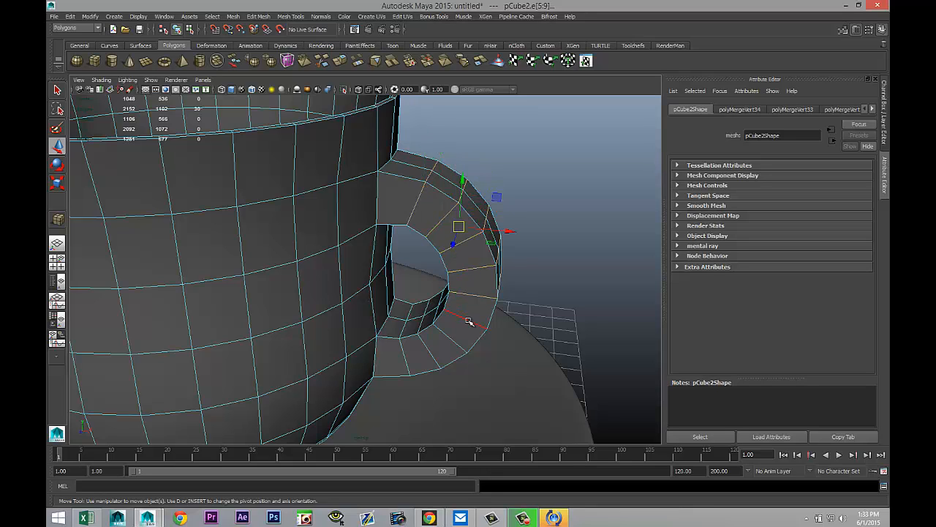
pyautogui.keyDown('shift'); pyautogui.doubleClick(469, 322); pyautogui.keyUp('shift')
pyautogui.keyDown('shift'); pyautogui.doubleClick(457, 343); pyautogui.keyUp('shift')
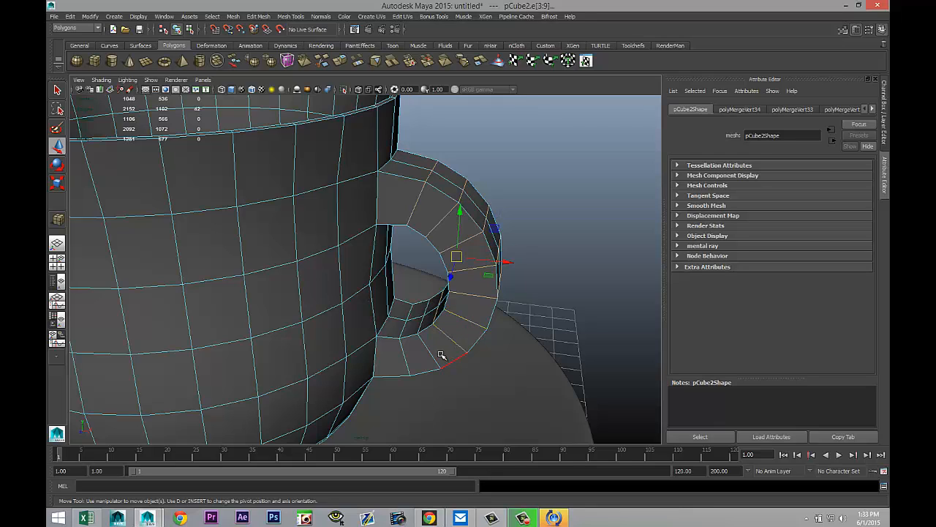
pyautogui.keyDown('shift'); pyautogui.doubleClick(430, 356); pyautogui.keyUp('shift')
pyautogui.keyDown('shift'); pyautogui.doubleClick(406, 364); pyautogui.keyUp('shift')
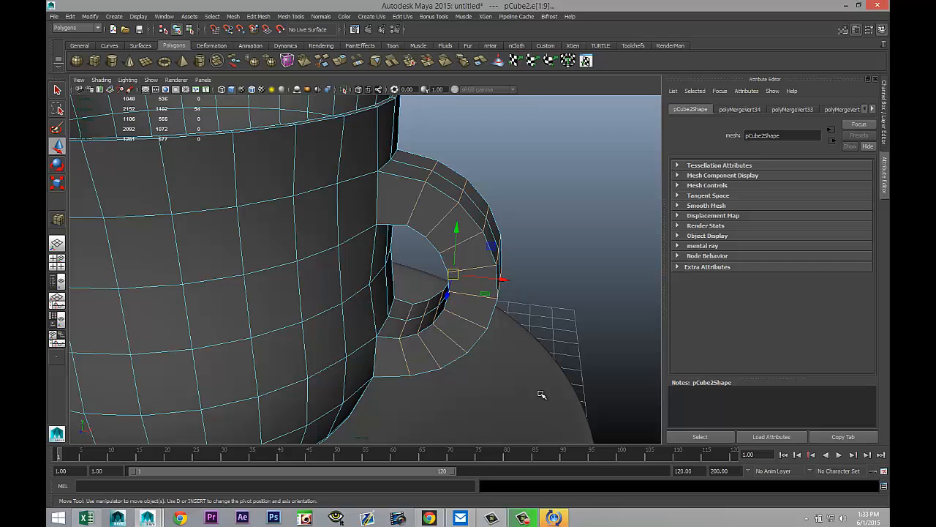
pyautogui.press('r')
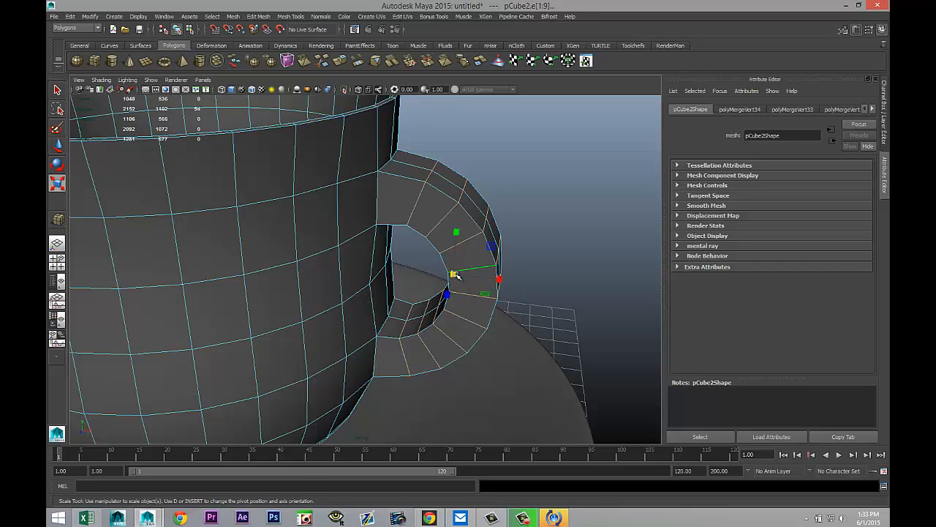
pyautogui.moveTo(455, 275); pyautogui.dragTo(429, 271)
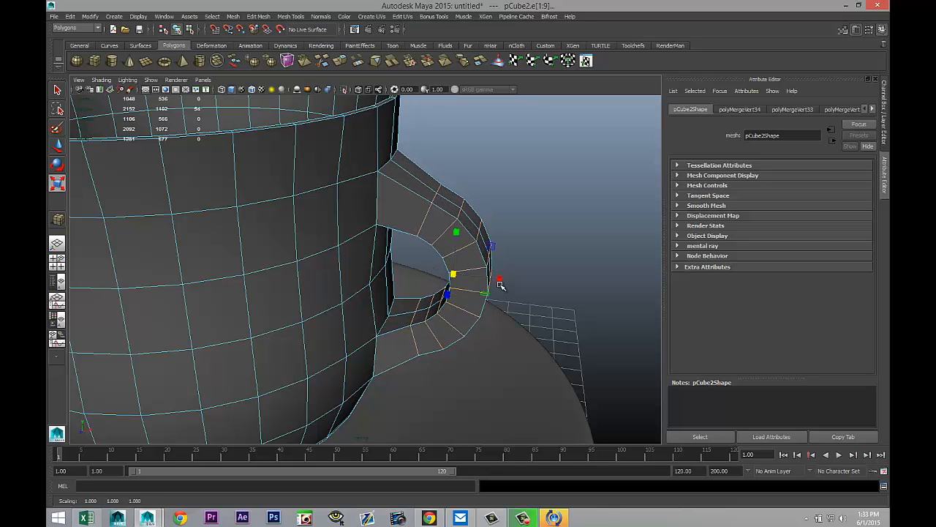
# Step: Move the selected handle edge loops outward and upward to reshape the handle's curve
pyautogui.press('w')
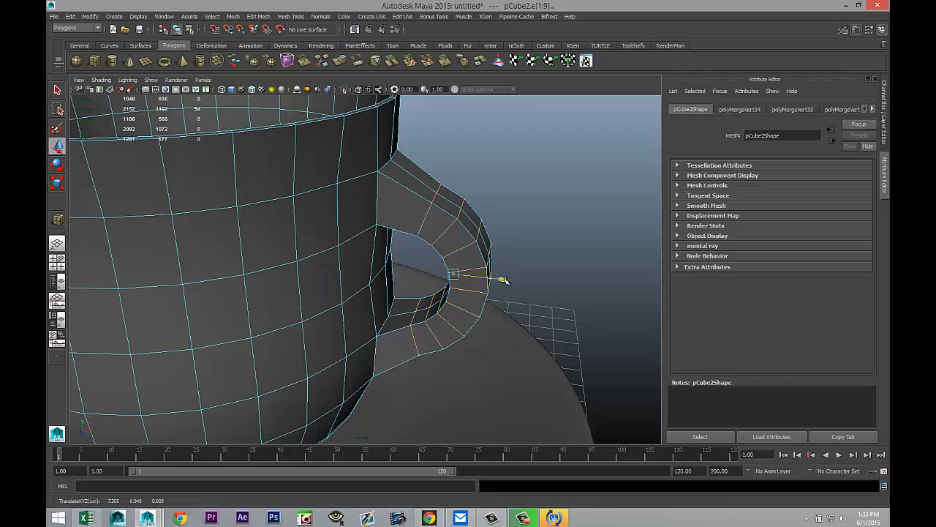
pyautogui.moveTo(501, 278); pyautogui.dragTo(517, 284)
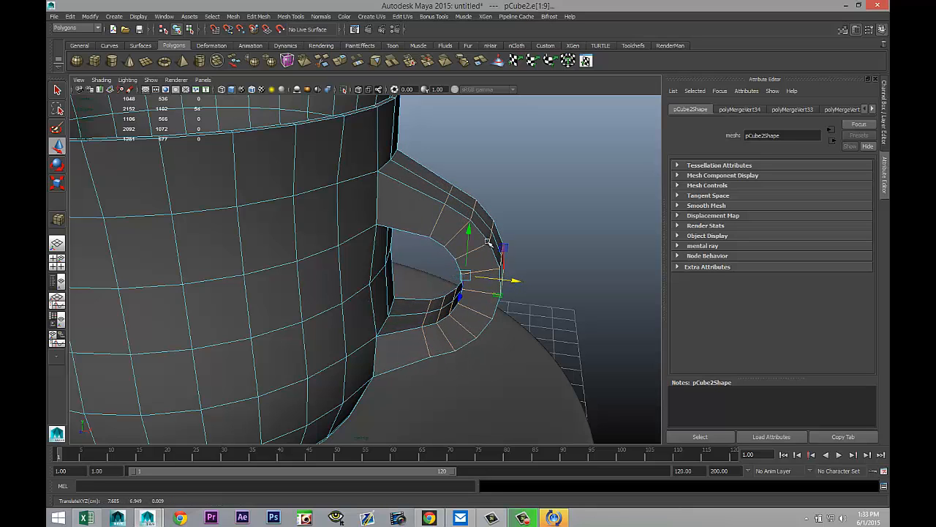
pyautogui.moveTo(469, 236); pyautogui.dragTo(483, 213)
pyautogui.click(564, 166)
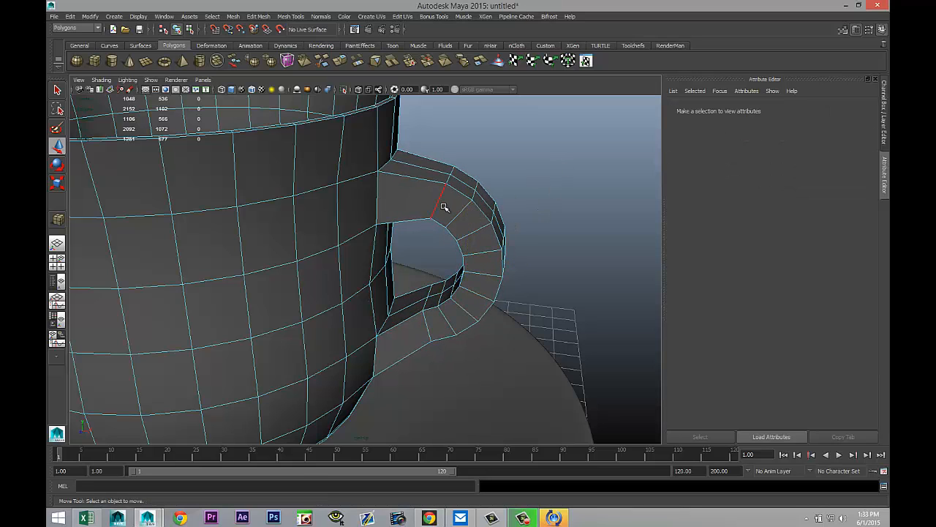
# Step: Turn on smooth preview for the cup and inspect the cup and saucer from different angles
pyautogui.moveTo(439, 203); pyautogui.dragTo(486, 196, button='right')
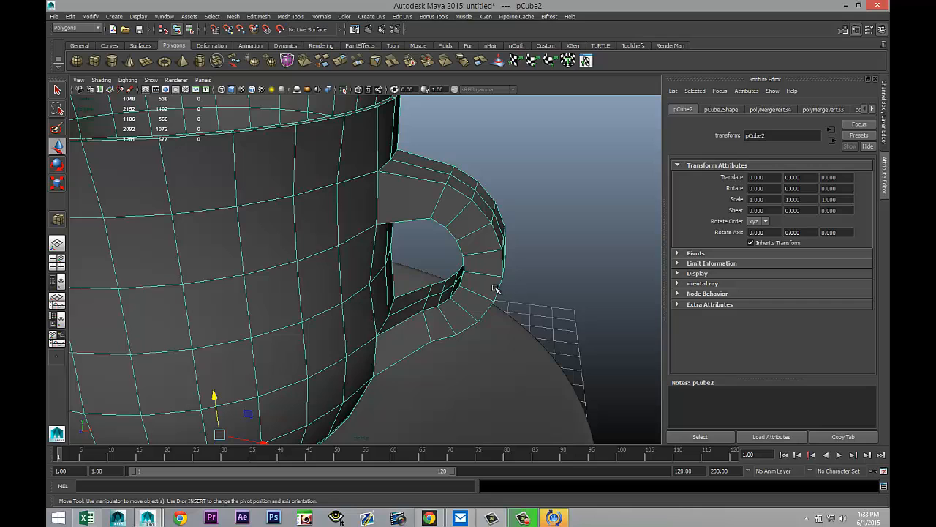
pyautogui.press('3')
pyautogui.click(568, 234)
pyautogui.scroll(-3, 503, 289)
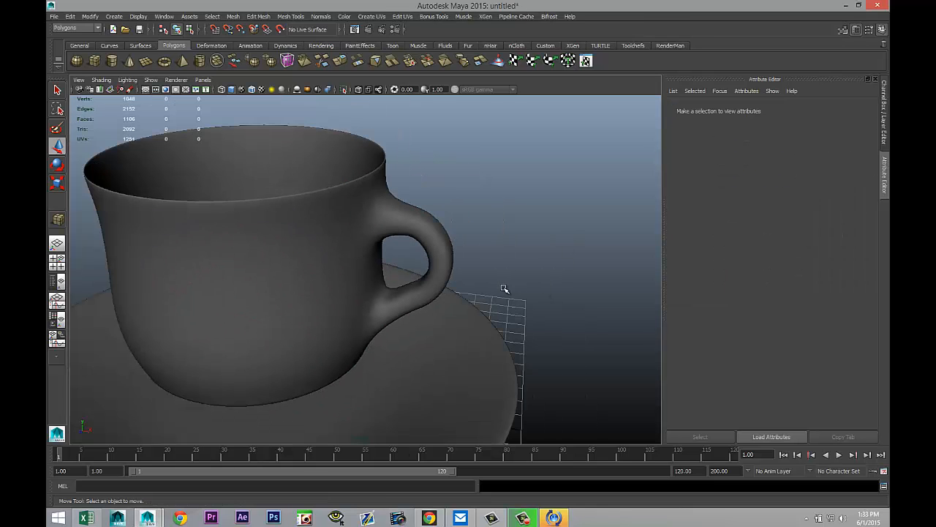
pyautogui.keyDown('alt'); pyautogui.moveTo(497, 333); pyautogui.dragTo(405, 347); pyautogui.keyUp('alt')
pyautogui.scroll(-2, 497, 334)
pyautogui.scroll(-3, 428, 326)
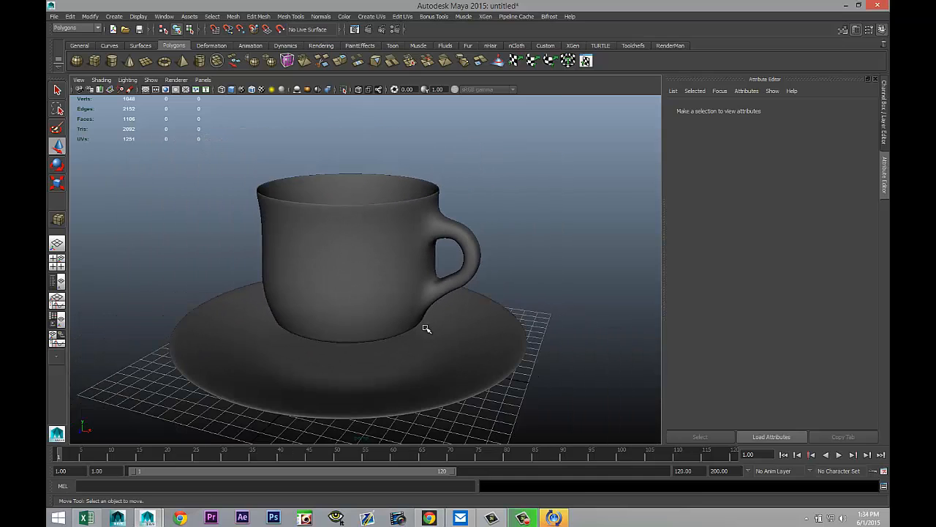
pyautogui.keyDown('alt'); pyautogui.moveTo(350, 329); pyautogui.dragTo(469, 349); pyautogui.keyUp('alt')
# Step: Select the saucer and assign it a new Blinn material
pyautogui.click(467, 390)
pyautogui.scroll(2, 473, 393)
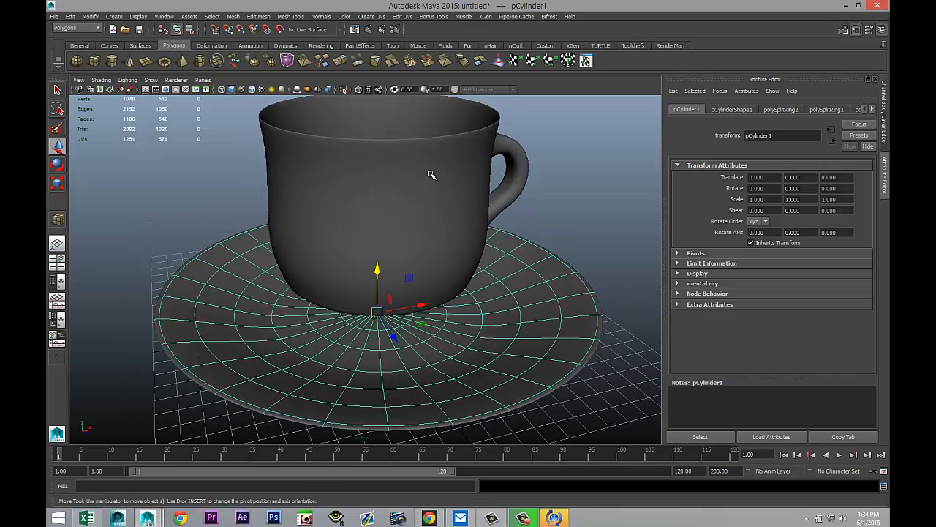
pyautogui.moveTo(431, 175); pyautogui.dragTo(446, 171, button='right')
pyautogui.click(437, 182)
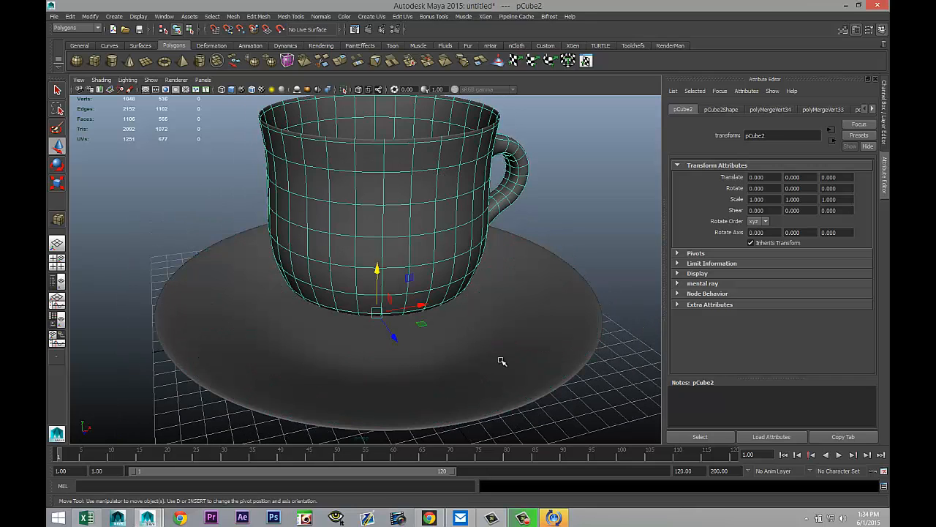
pyautogui.click(532, 367)
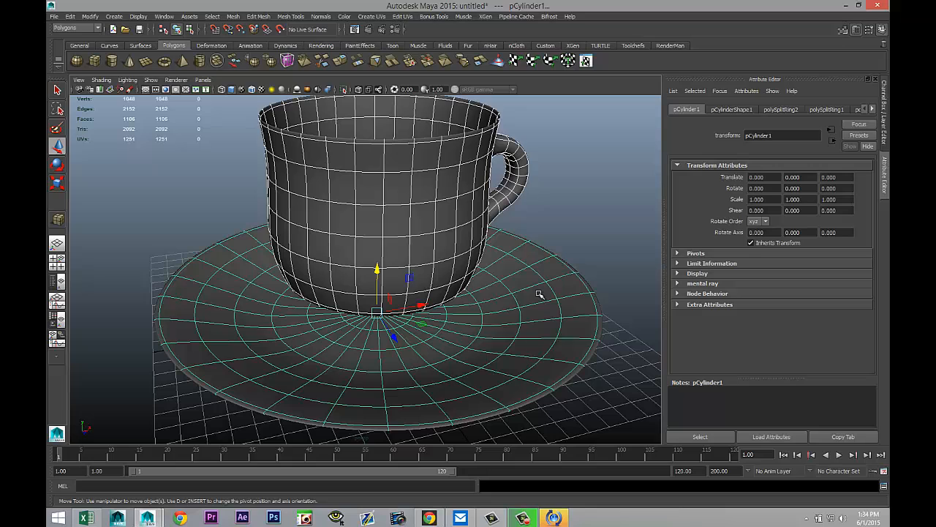
pyautogui.moveTo(538, 279); pyautogui.dragTo(532, 483, button='right')
pyautogui.moveTo(386, 207); pyautogui.dragTo(261, 201)
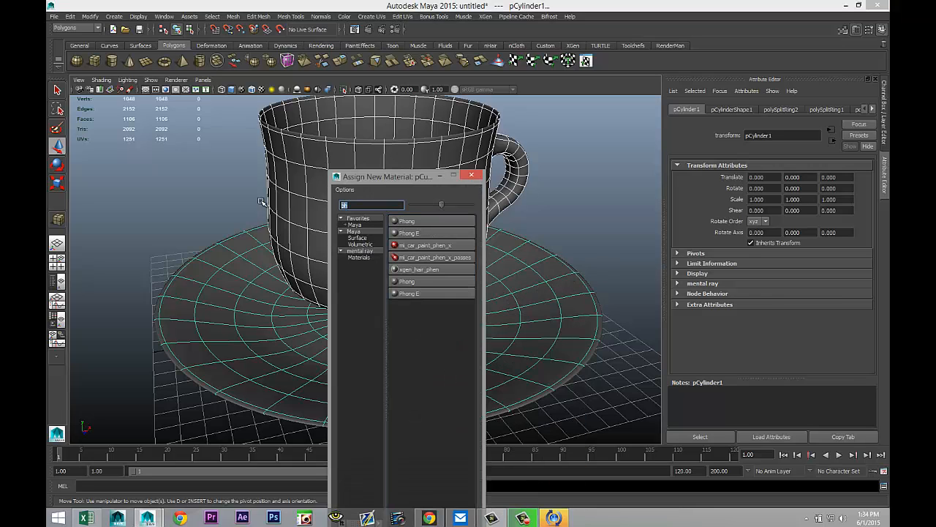
pyautogui.write('blin')
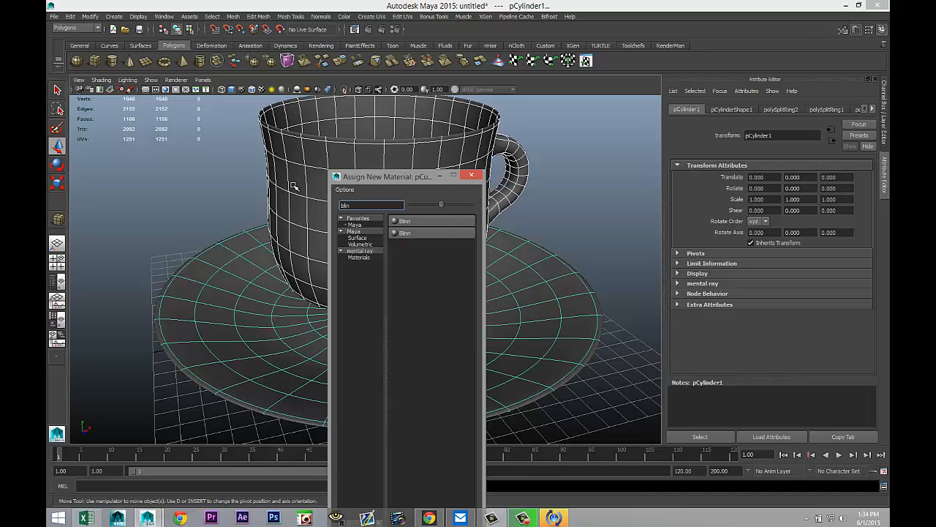
pyautogui.click(438, 220)
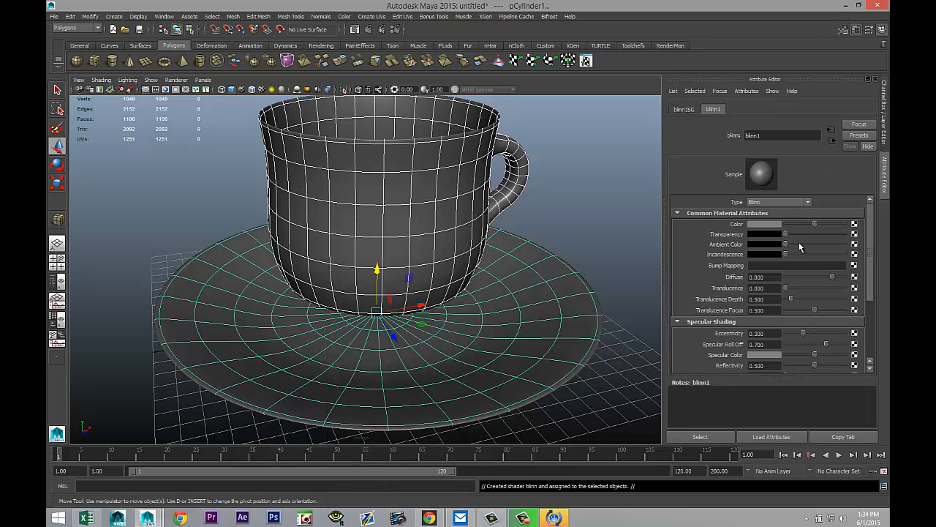
# Step: Set the saucer Blinn's color to white and its reflectivity to 0.750
pyautogui.moveTo(815, 224); pyautogui.dragTo(857, 228)
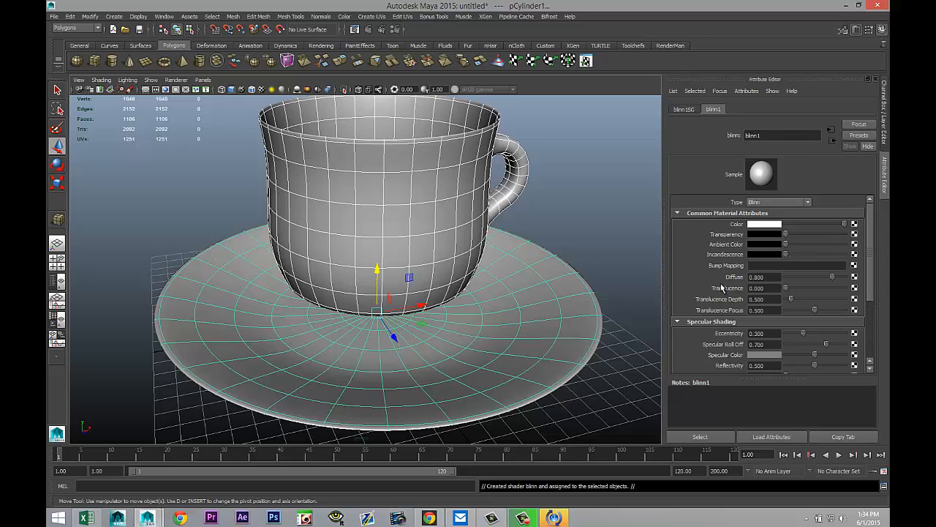
pyautogui.scroll(-3, 797, 313)
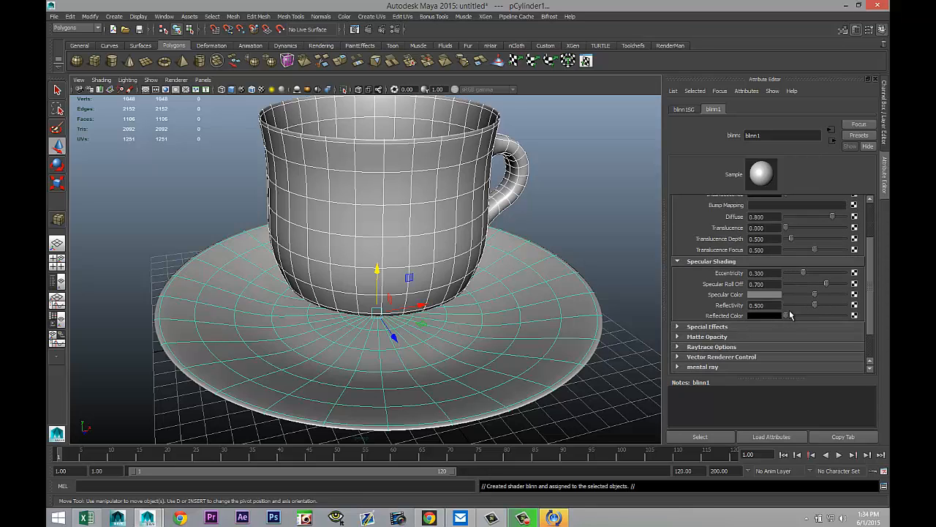
pyautogui.click(780, 306)
pyautogui.write('0.')
pyautogui.press('Return')
pyautogui.keyDown('alt'); pyautogui.moveTo(574, 271); pyautogui.dragTo(540, 264); pyautogui.keyUp('alt')
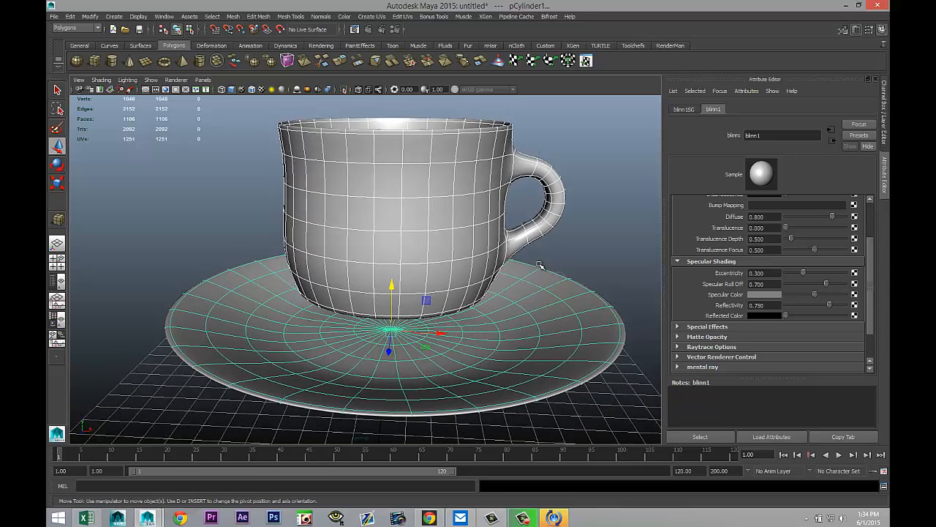
# Step: Select two face loops around the cup body and assign them a new Blinn material
pyautogui.moveTo(419, 182); pyautogui.dragTo(422, 201, button='right')
pyautogui.click(420, 186)
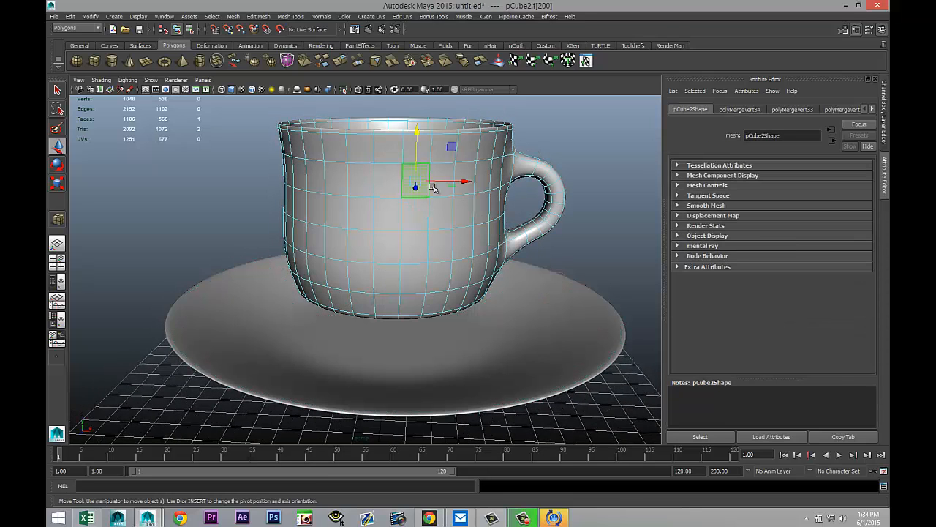
pyautogui.keyDown('shift'); pyautogui.doubleClick(446, 172); pyautogui.keyUp('shift')
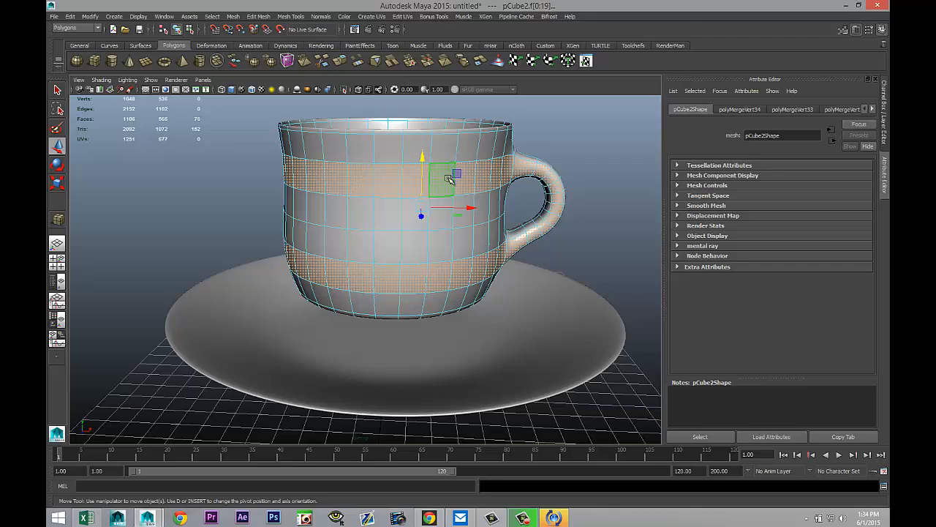
pyautogui.keyDown('alt'); pyautogui.moveTo(572, 288); pyautogui.dragTo(463, 273); pyautogui.keyUp('alt')
pyautogui.moveTo(368, 178); pyautogui.dragTo(366, 380, button='right')
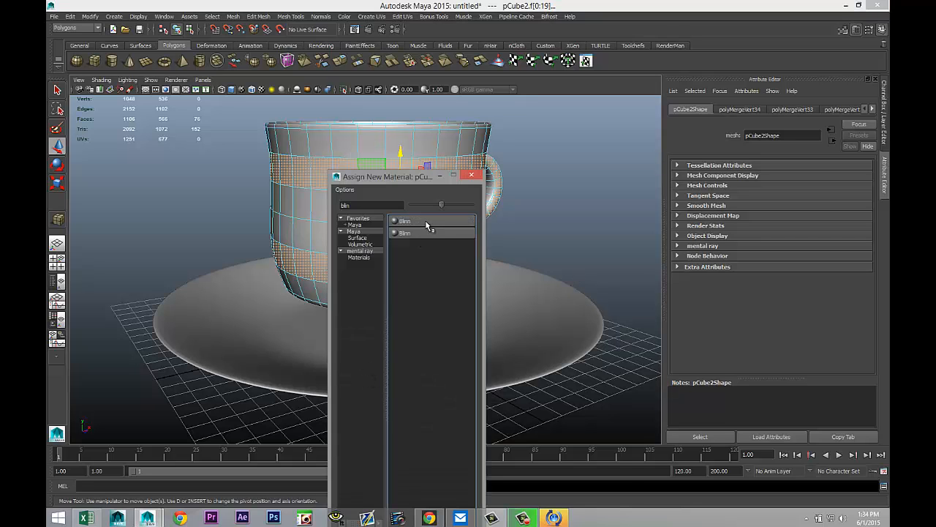
pyautogui.click(426, 222)
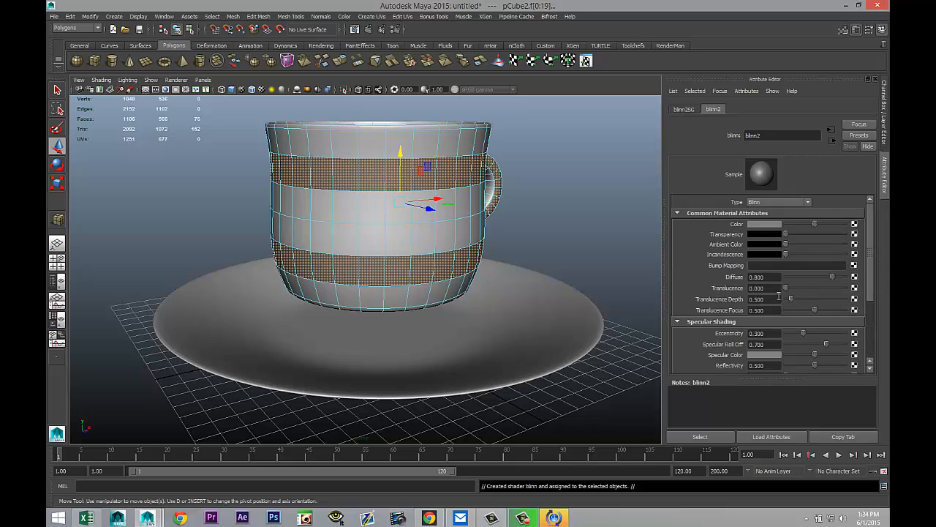
# Step: Set the band Blinn's color to blue
pyautogui.click(768, 224)
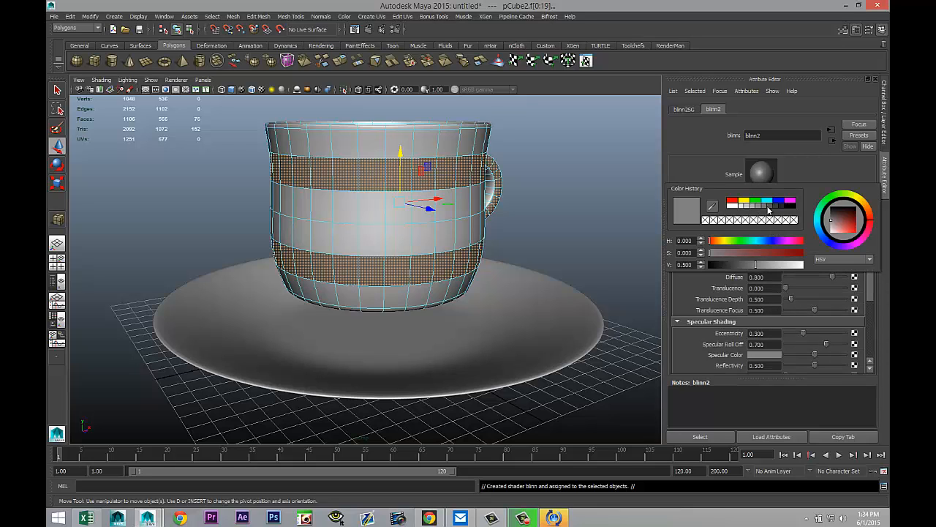
pyautogui.click(781, 201)
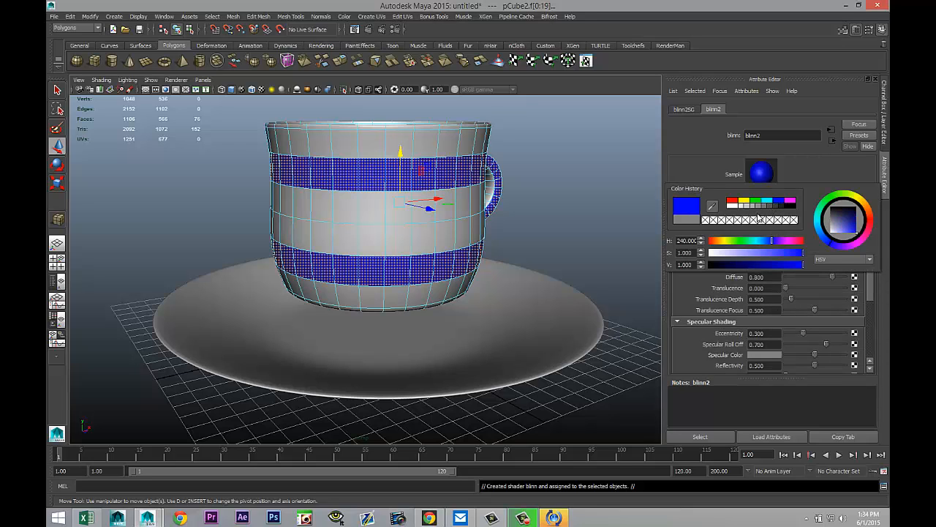
pyautogui.click(776, 366)
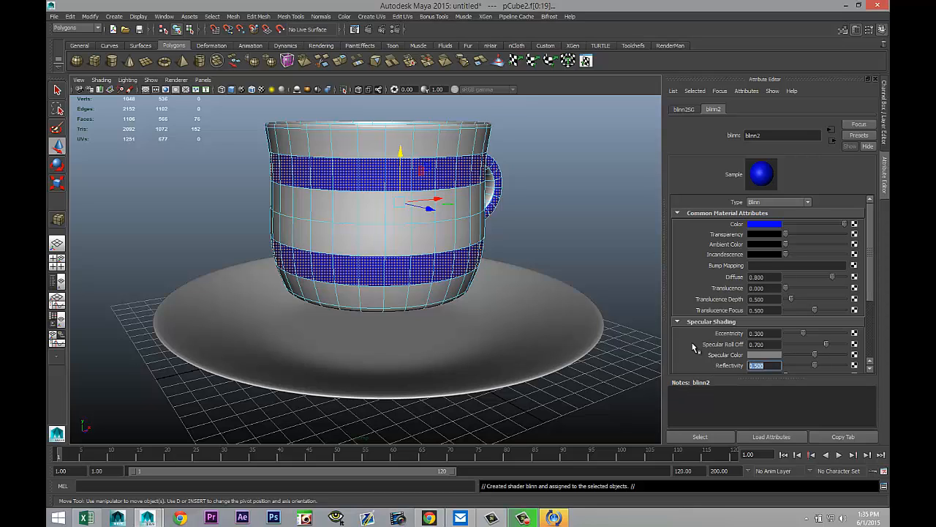
pyautogui.press('Return')
# Step: Orbit and zoom around the cup and saucer to inspect the blue bands
pyautogui.keyDown('alt'); pyautogui.moveTo(554, 261); pyautogui.dragTo(568, 281); pyautogui.keyUp('alt')
pyautogui.keyDown('alt'); pyautogui.moveTo(567, 274); pyautogui.dragTo(556, 216, button='middle'); pyautogui.keyUp('alt')
pyautogui.click(535, 315)
pyautogui.scroll(2, 521, 362)
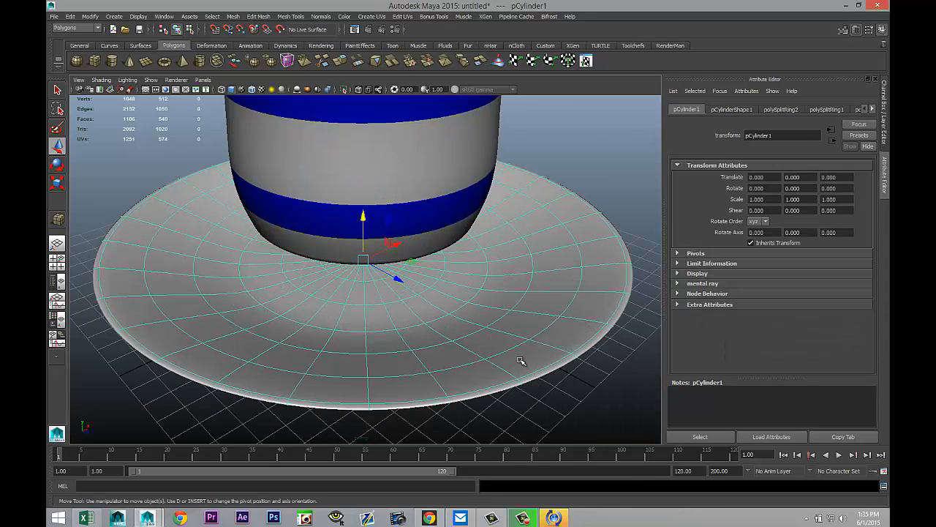
pyautogui.scroll(-2, 520, 361)
pyautogui.keyDown('alt'); pyautogui.moveTo(473, 359); pyautogui.dragTo(483, 347); pyautogui.keyUp('alt')
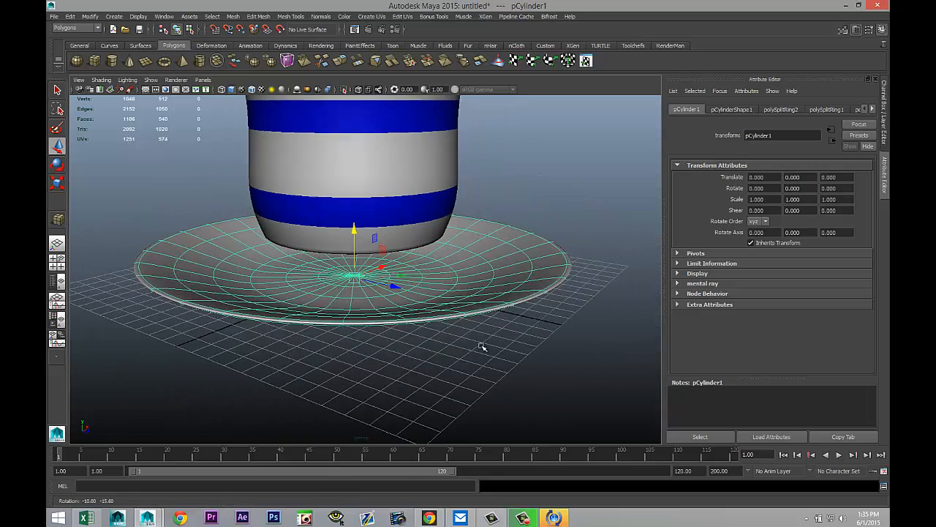
pyautogui.click(386, 174)
pyautogui.moveTo(354, 232); pyautogui.dragTo(363, 275)
pyautogui.moveTo(363, 274); pyautogui.dragTo(360, 267)
pyautogui.click(495, 310)
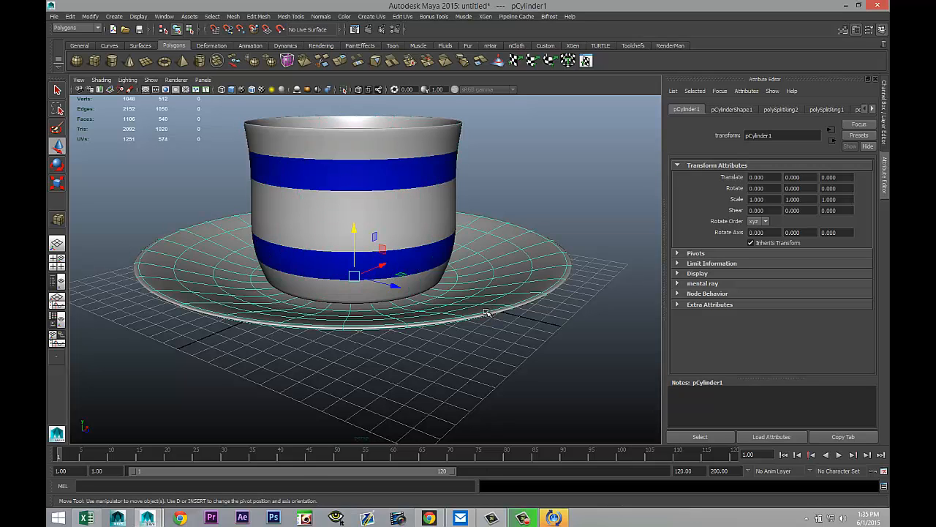
# Step: Select two concentric face rings on the saucer and assign them the blue band Blinn material
pyautogui.scroll(5, 483, 318)
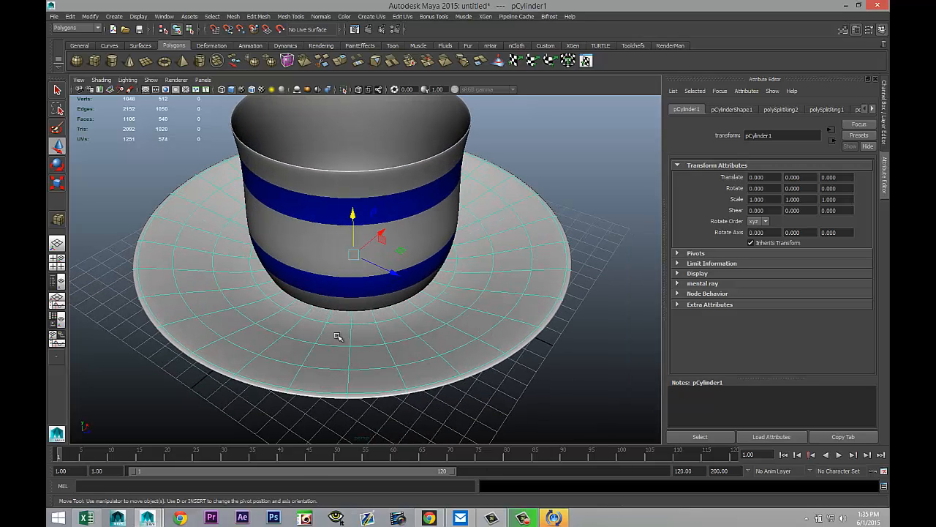
pyautogui.moveTo(338, 334); pyautogui.dragTo(334, 320, button='right')
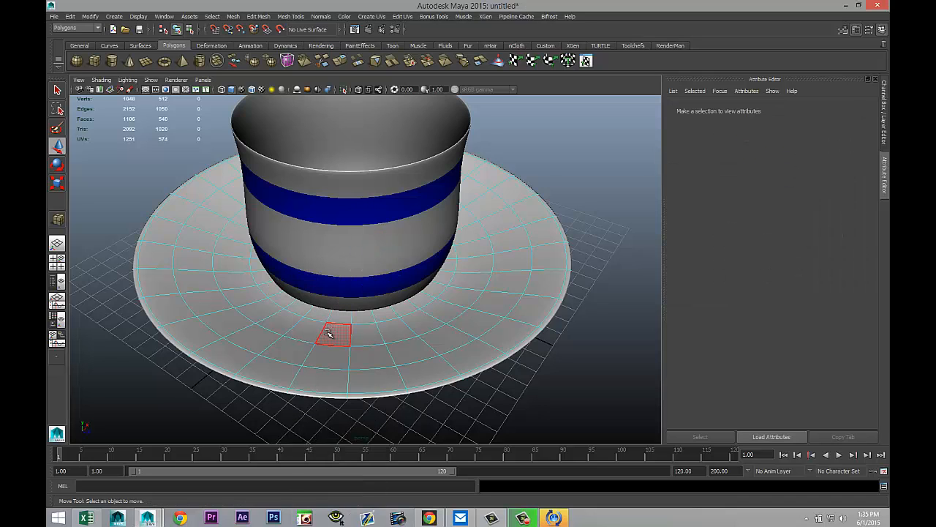
pyautogui.click(323, 333)
pyautogui.keyDown('shift'); pyautogui.doubleClick(305, 327); pyautogui.keyUp('shift')
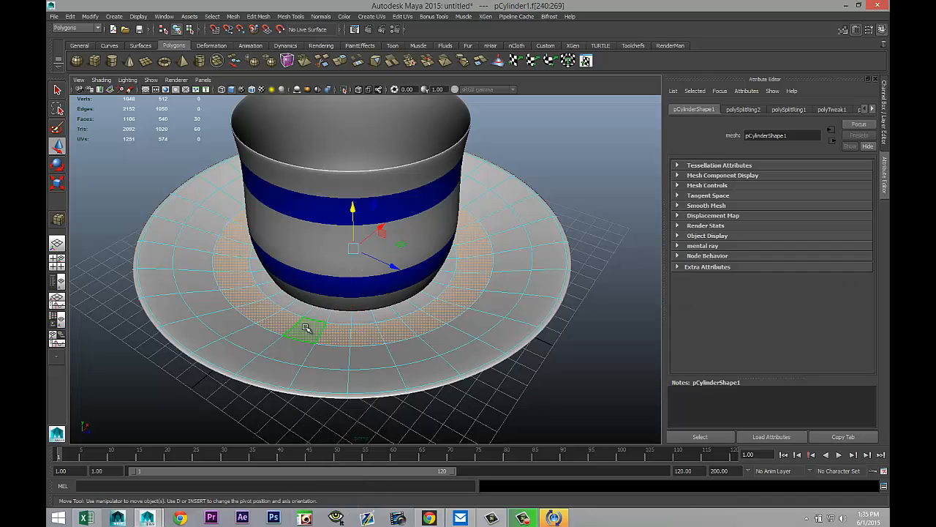
pyautogui.keyDown('shift'); pyautogui.click(322, 378); pyautogui.keyUp('shift')
pyautogui.keyDown('shift'); pyautogui.doubleClick(280, 373); pyautogui.keyUp('shift')
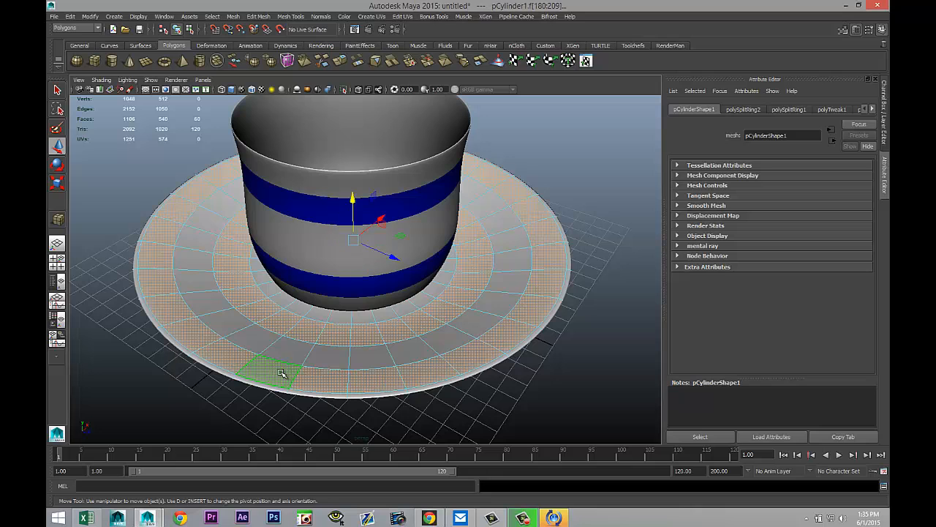
pyautogui.scroll(-5, 285, 374)
pyautogui.keyDown('alt'); pyautogui.moveTo(318, 390); pyautogui.dragTo(407, 359); pyautogui.keyUp('alt')
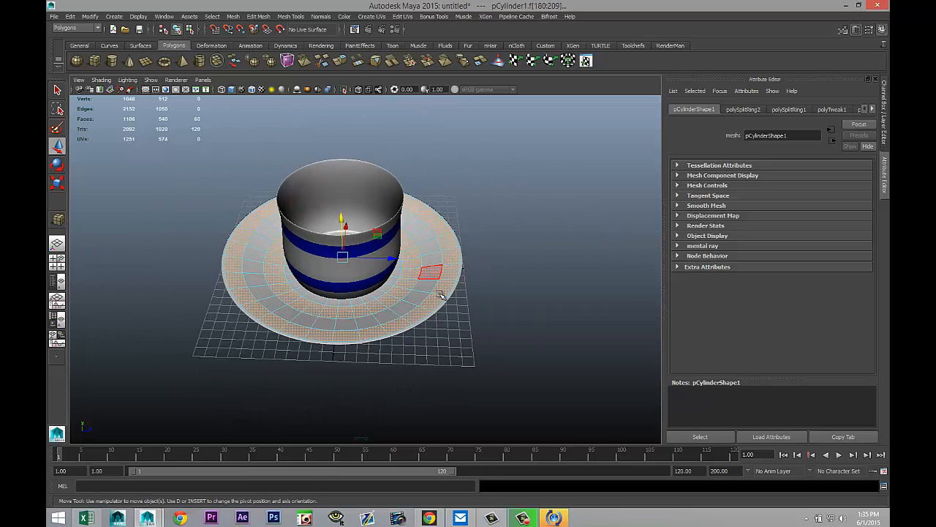
pyautogui.moveTo(443, 279); pyautogui.dragTo(505, 500, button='right')
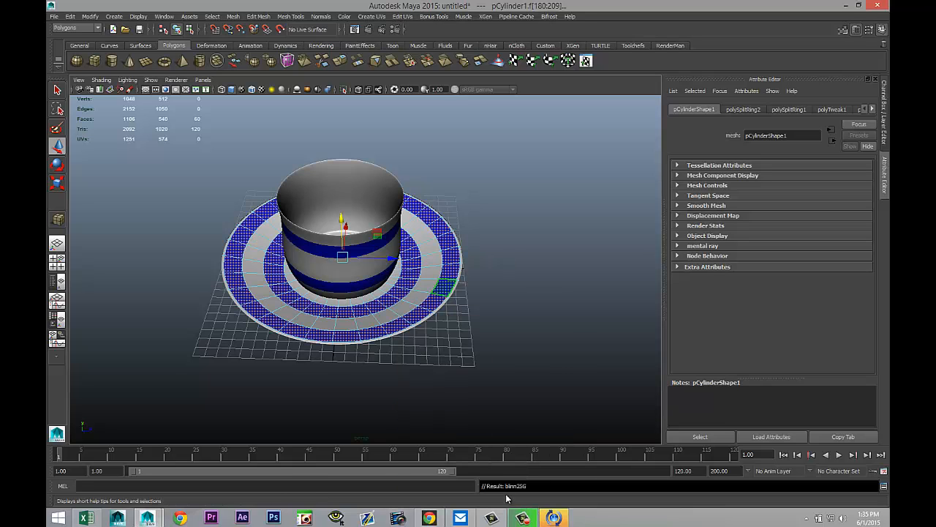
# Step: Inspect the banded cup and saucer from different angles
pyautogui.click(533, 344)
pyautogui.scroll(5, 535, 346)
pyautogui.keyDown('alt'); pyautogui.moveTo(534, 346); pyautogui.dragTo(496, 339); pyautogui.keyUp('alt')
pyautogui.scroll(-5, 476, 315)
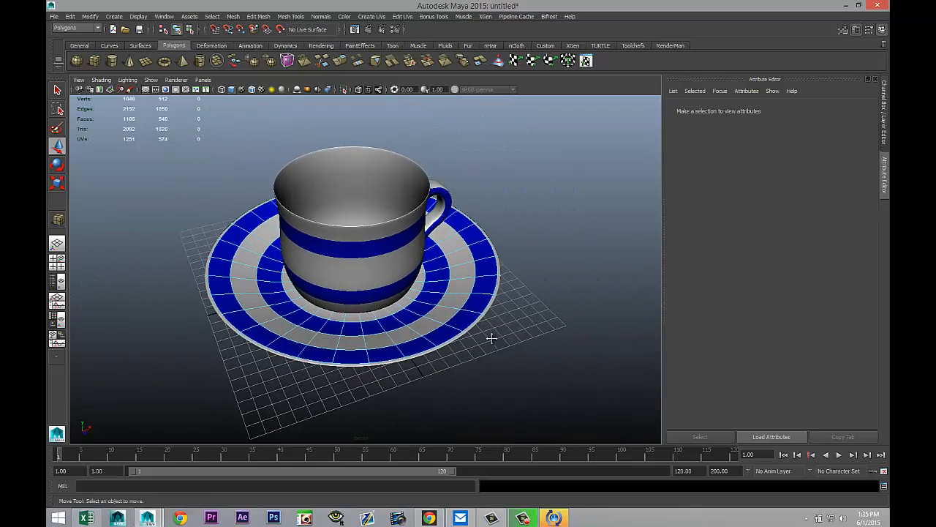
pyautogui.keyDown('alt'); pyautogui.moveTo(505, 345); pyautogui.dragTo(517, 351, button='right'); pyautogui.keyUp('alt')
pyautogui.scroll(-4, 514, 350)
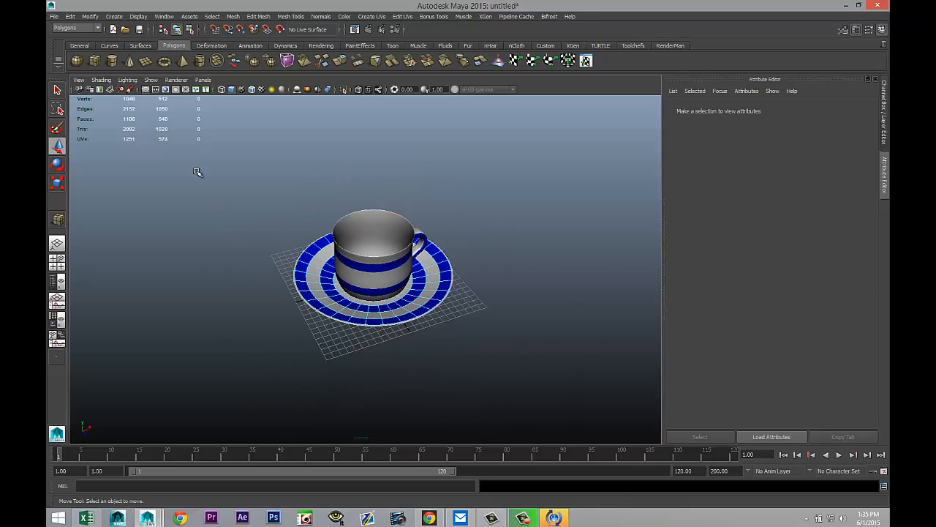
# Step: Create a large polygon plane beneath the cup and saucer
pyautogui.click(145, 68)
pyautogui.scroll(-3, 156, 220)
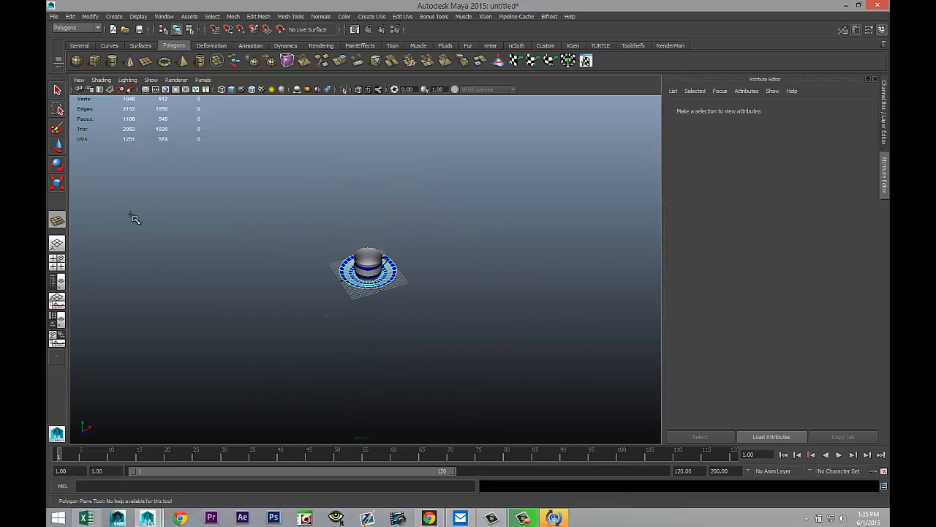
pyautogui.moveTo(130, 215); pyautogui.dragTo(695, 348)
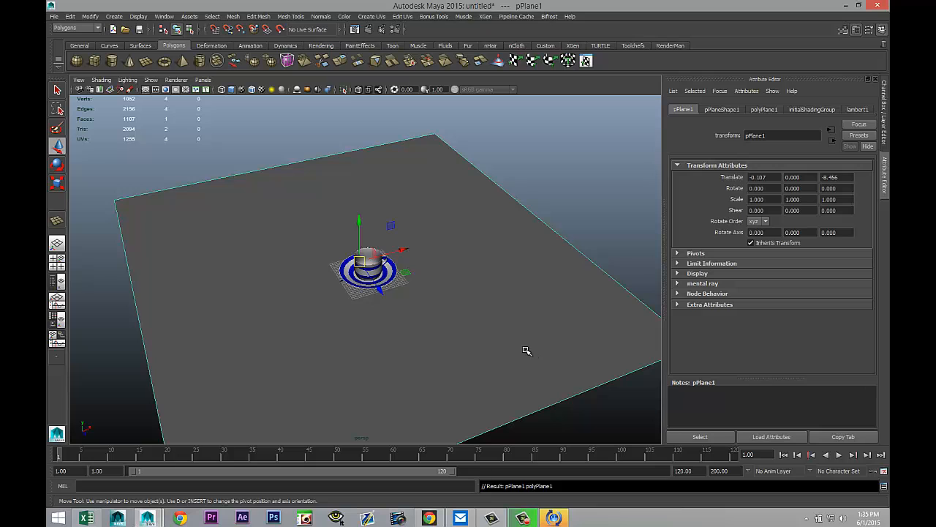
# Step: Scale the plane to about 7.8 along X and 4.7 along Z
pyautogui.press('r')
pyautogui.moveTo(400, 251); pyautogui.dragTo(633, 200)
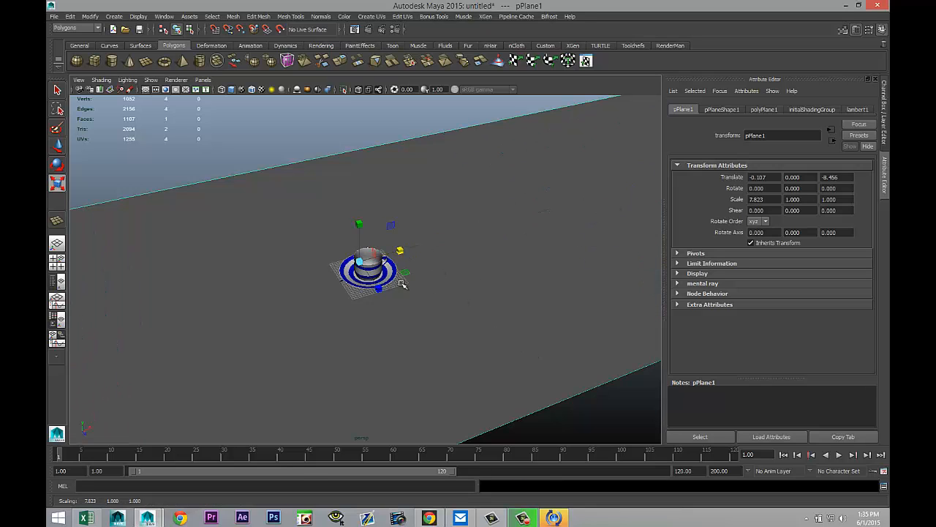
pyautogui.moveTo(379, 290); pyautogui.dragTo(484, 409)
pyautogui.scroll(5, 485, 409)
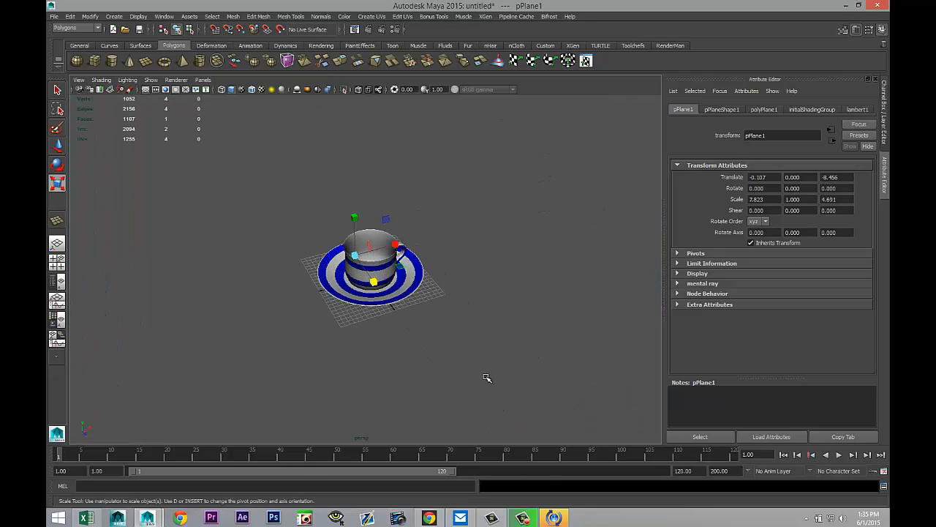
# Step: Assign the plane a new Phong E material and set its color to dark red
pyautogui.moveTo(530, 194); pyautogui.dragTo(531, 398, button='right')
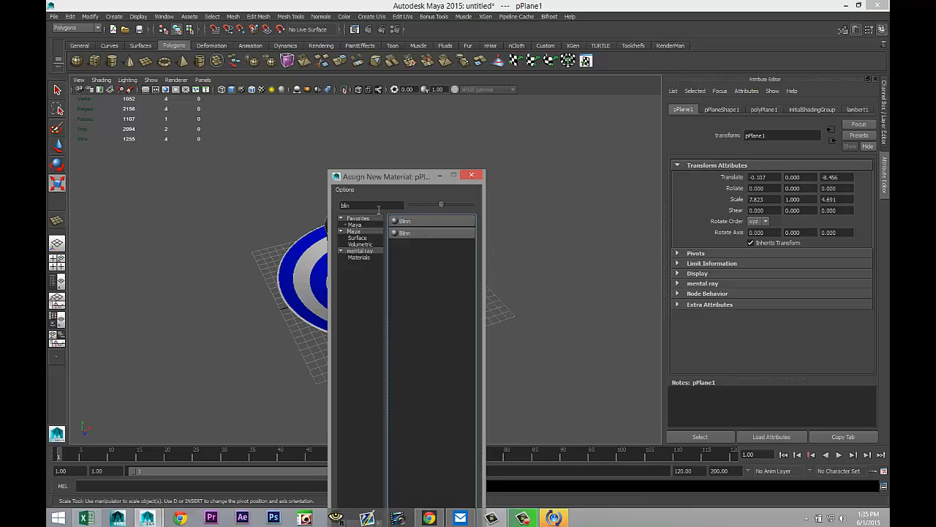
pyautogui.moveTo(356, 207); pyautogui.dragTo(253, 189)
pyautogui.write('ph')
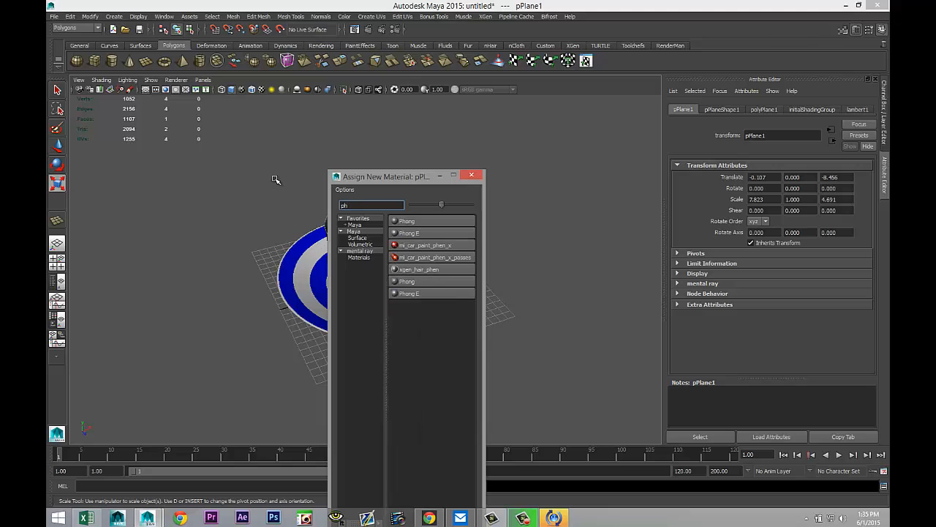
pyautogui.click(436, 232)
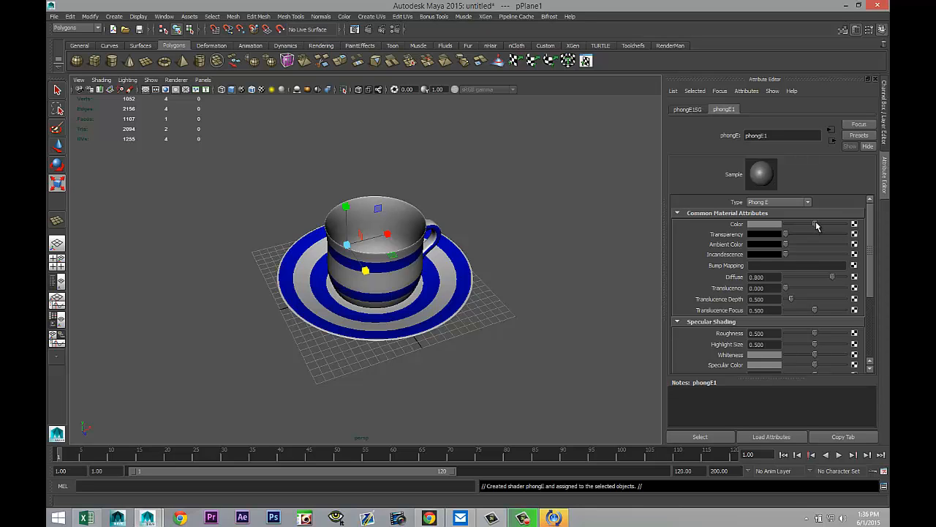
pyautogui.moveTo(817, 226); pyautogui.dragTo(794, 222)
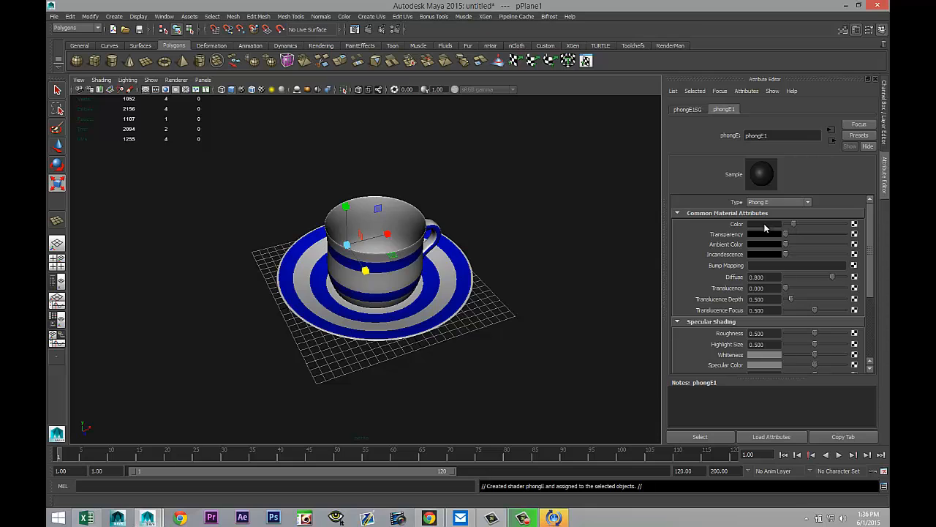
pyautogui.click(764, 225)
pyautogui.click(725, 199)
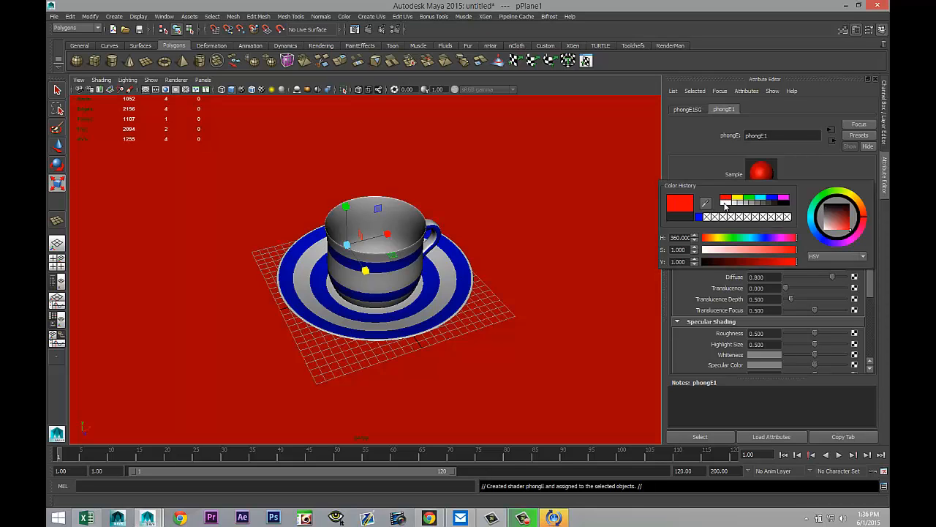
pyautogui.moveTo(792, 263); pyautogui.dragTo(722, 270)
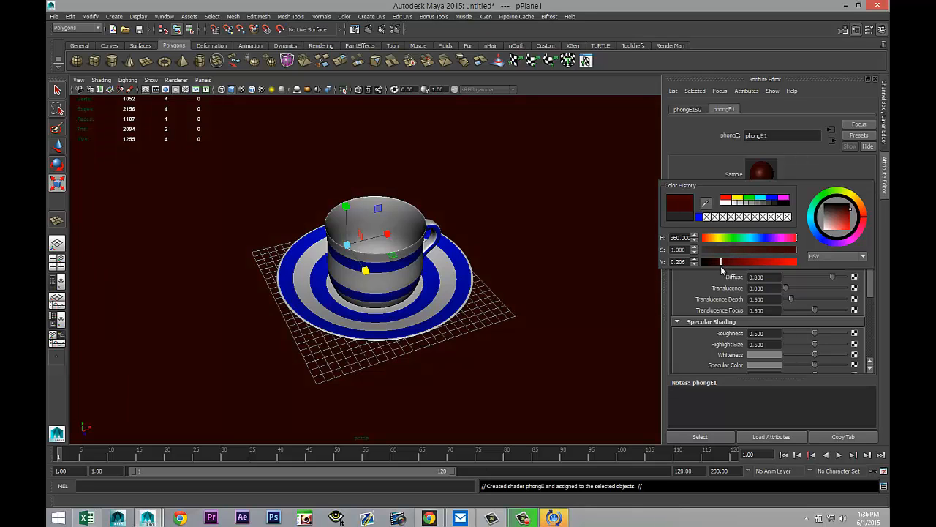
# Step: Select the cup and move it down to a Y translation of about -2.604 so it rests on the saucer
pyautogui.scroll(3, 457, 299)
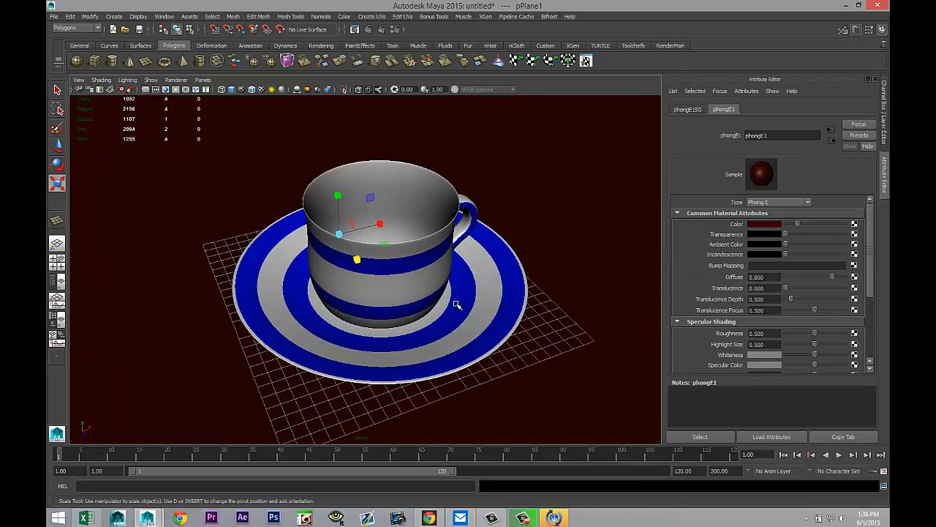
pyautogui.keyDown('alt'); pyautogui.moveTo(456, 304); pyautogui.dragTo(439, 268); pyautogui.keyUp('alt')
pyautogui.click(376, 298)
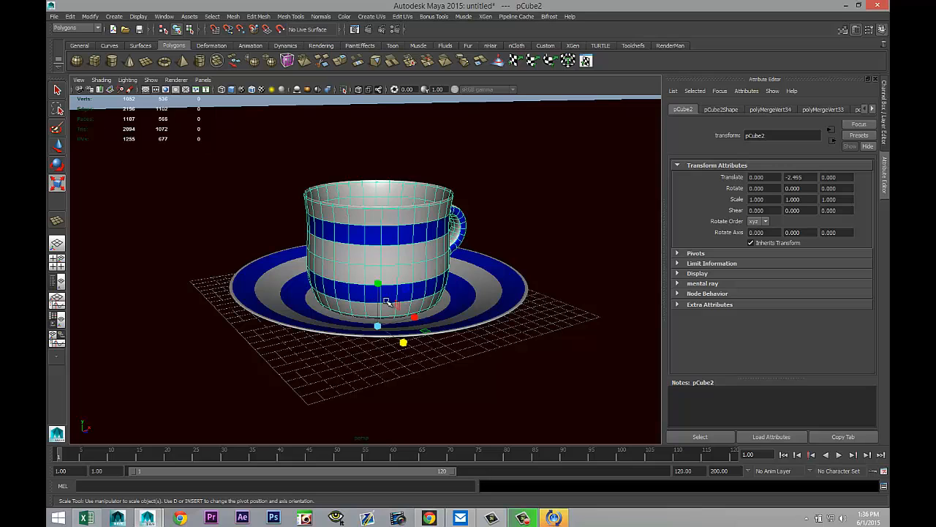
pyautogui.press('w')
pyautogui.moveTo(377, 281); pyautogui.dragTo(379, 283)
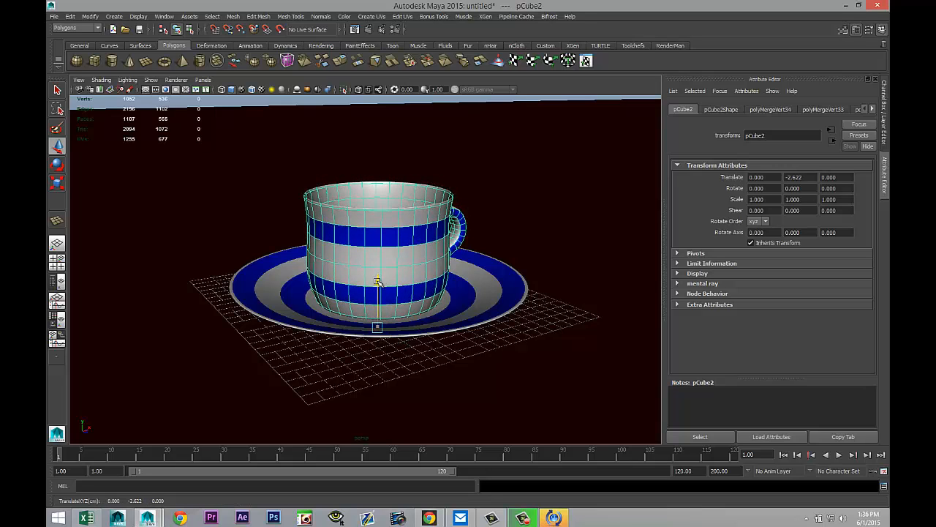
pyautogui.click(58, 262)
pyautogui.press('space')
pyautogui.press('f')
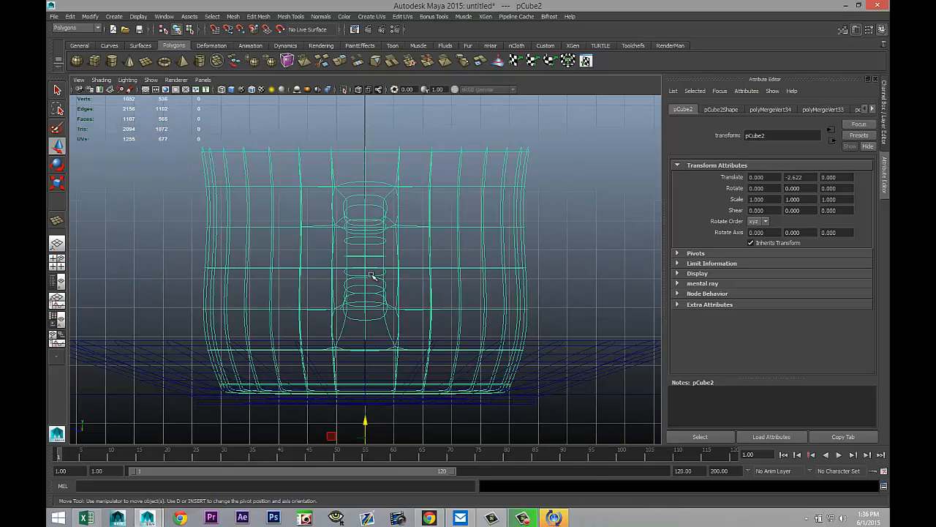
pyautogui.moveTo(362, 419); pyautogui.dragTo(368, 422)
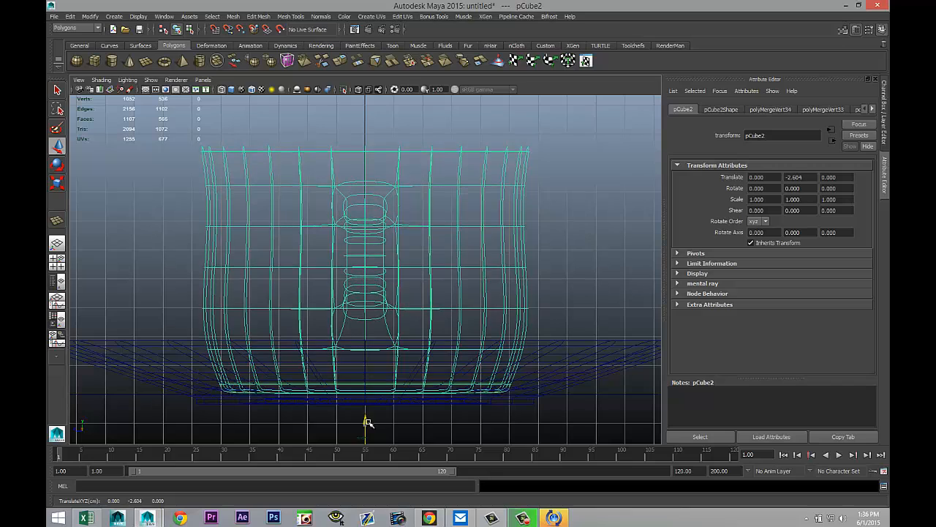
# Step: Turn on the resolution gate and frame the cup and saucer in the perspective view
pyautogui.click(57, 260)
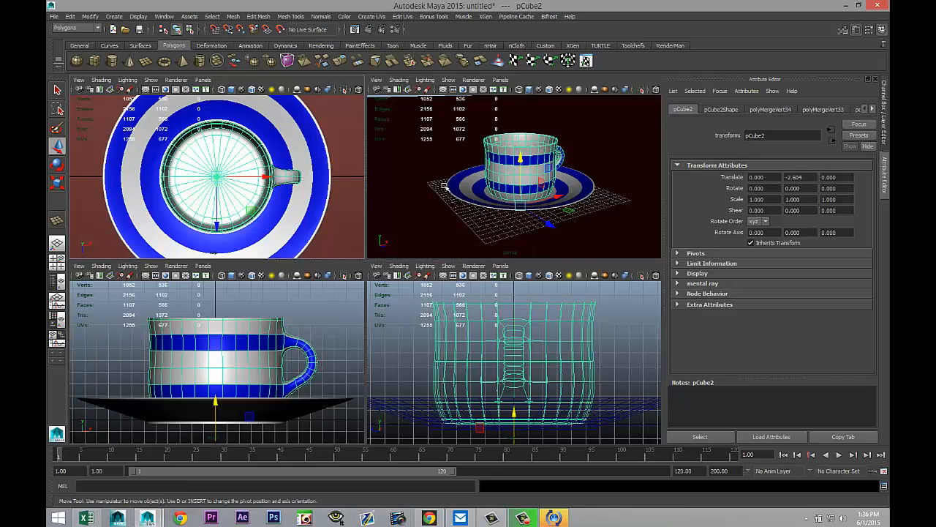
pyautogui.press('space')
pyautogui.keyDown('alt'); pyautogui.moveTo(459, 243); pyautogui.dragTo(439, 271); pyautogui.keyUp('alt')
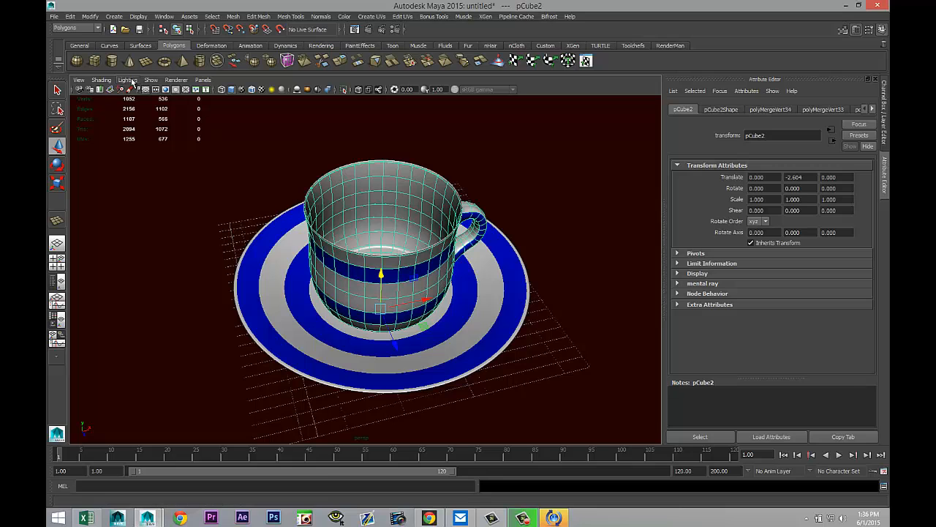
pyautogui.click(165, 89)
pyautogui.keyDown('alt'); pyautogui.moveTo(433, 267); pyautogui.dragTo(464, 265); pyautogui.keyUp('alt')
pyautogui.keyDown('alt'); pyautogui.moveTo(464, 265); pyautogui.dragTo(451, 248, button='middle'); pyautogui.keyUp('alt')
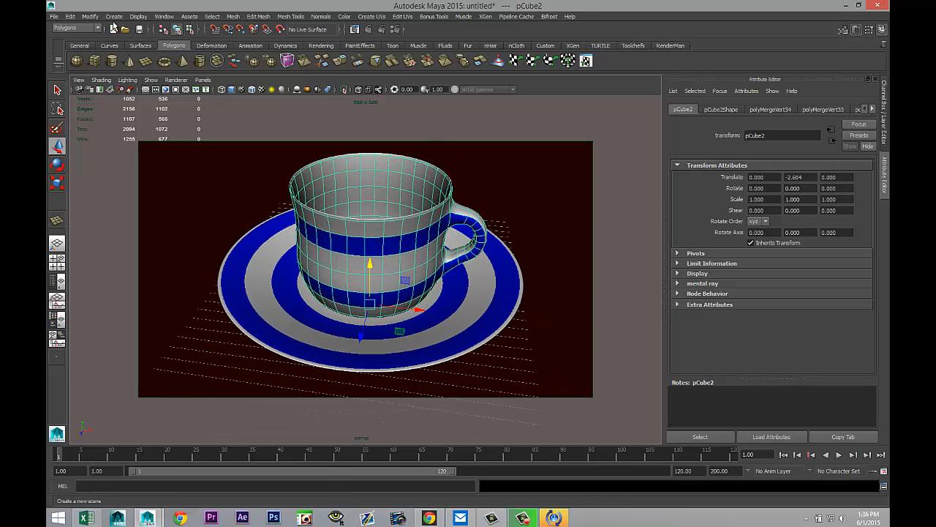
pyautogui.click(79, 80)
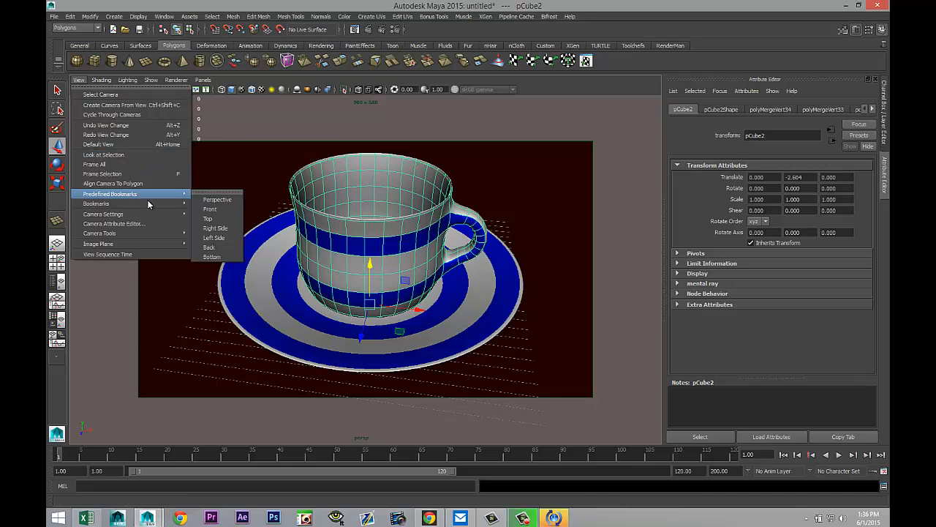
# Step: Save the current framed camera view as a bookmark named "new"
pyautogui.click(208, 204)
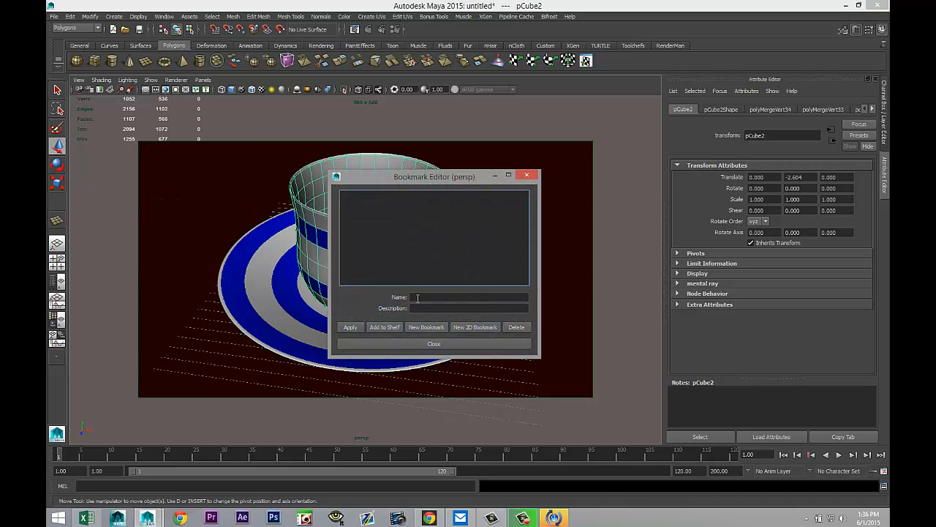
pyautogui.click(417, 297)
pyautogui.write('new')
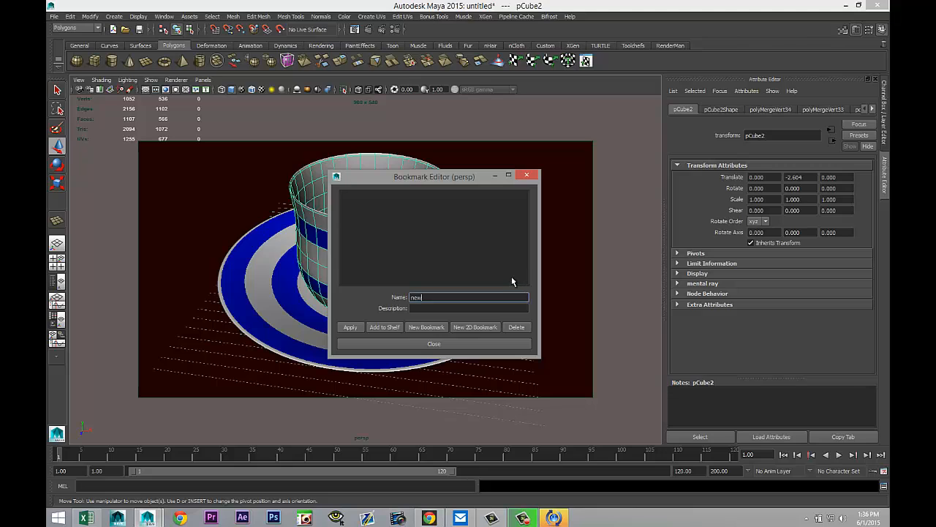
pyautogui.click(439, 343)
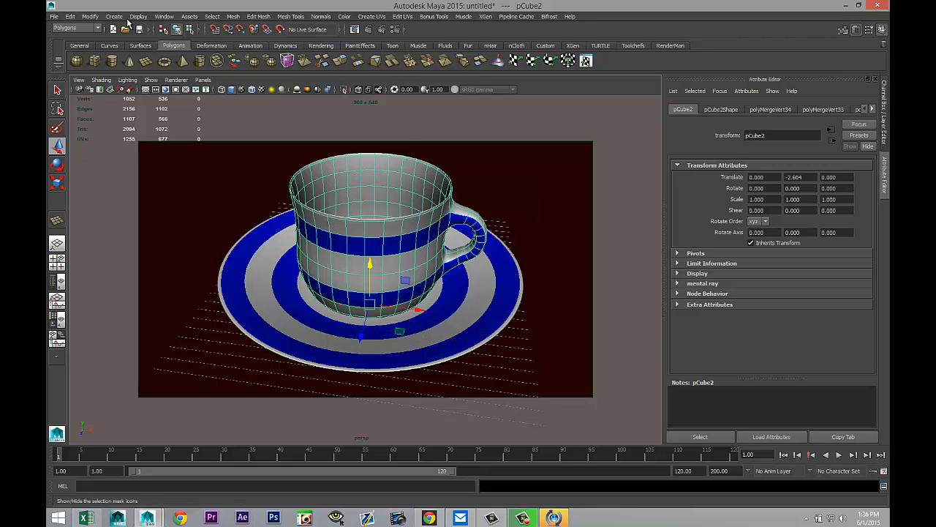
# Step: Create a point light, raise it to about 7.8 in Y, and display the viewport using all lights
pyautogui.click(114, 16)
pyautogui.moveTo(123, 60)
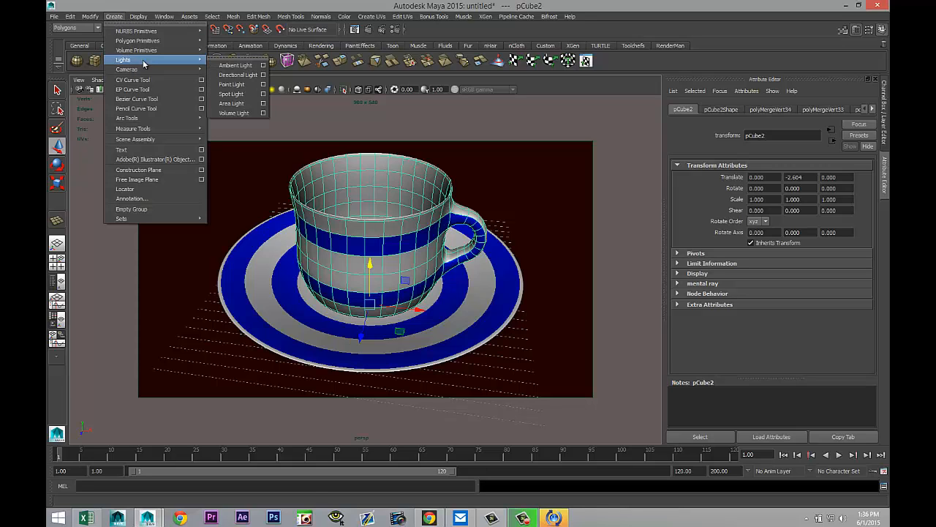
pyautogui.click(231, 85)
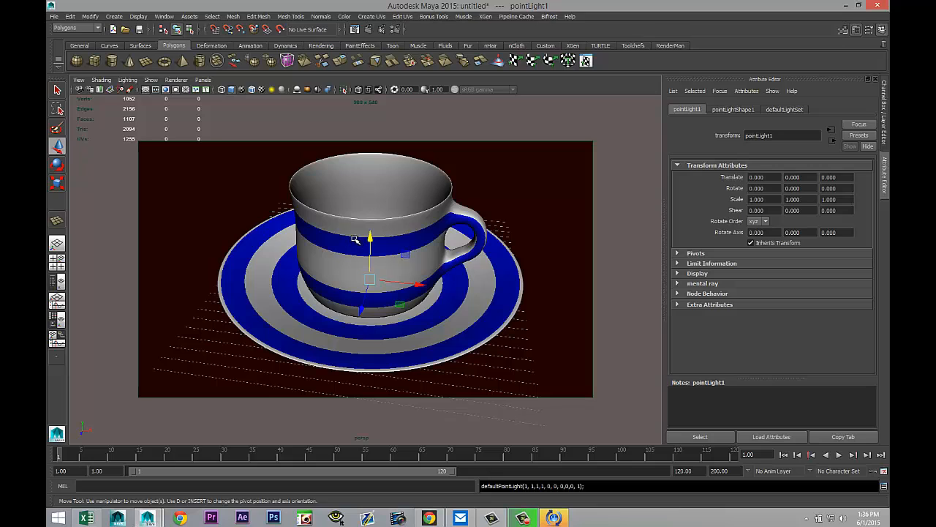
pyautogui.moveTo(371, 234); pyautogui.dragTo(375, 136)
pyautogui.press('7')
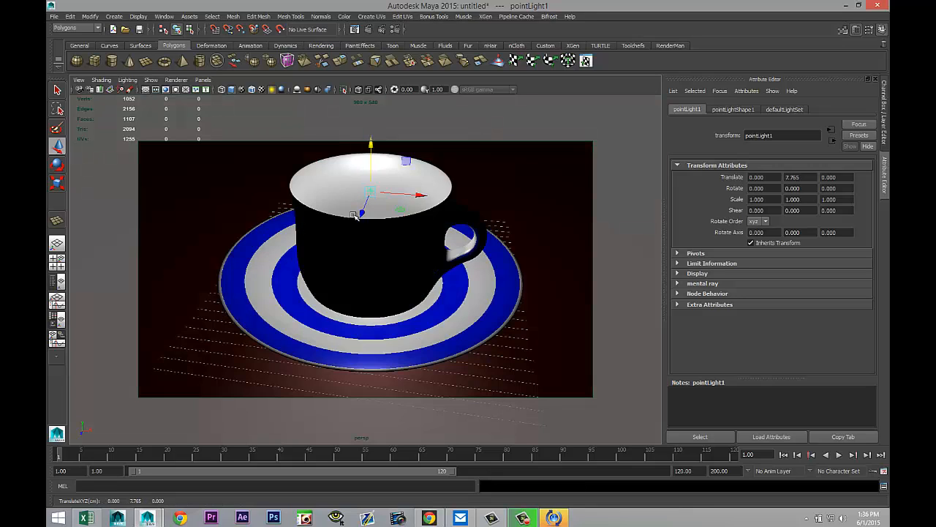
# Step: Move the point light up and forward to about Y 16.2 and Z 20.5 above the cup
pyautogui.moveTo(362, 212); pyautogui.dragTo(318, 336)
pyautogui.moveTo(326, 249); pyautogui.dragTo(315, 76)
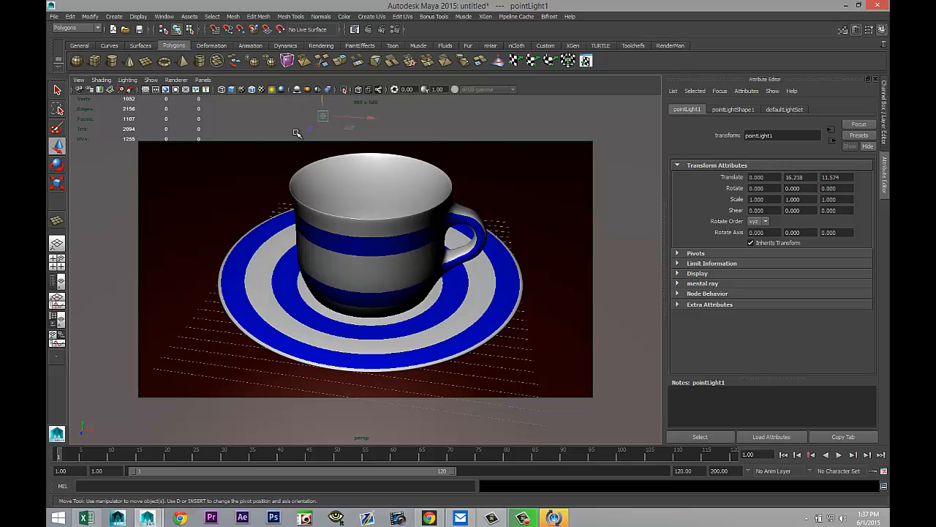
pyautogui.moveTo(307, 132); pyautogui.dragTo(228, 302)
pyautogui.scroll(-5, 291, 307)
pyautogui.scroll(-2, 291, 307)
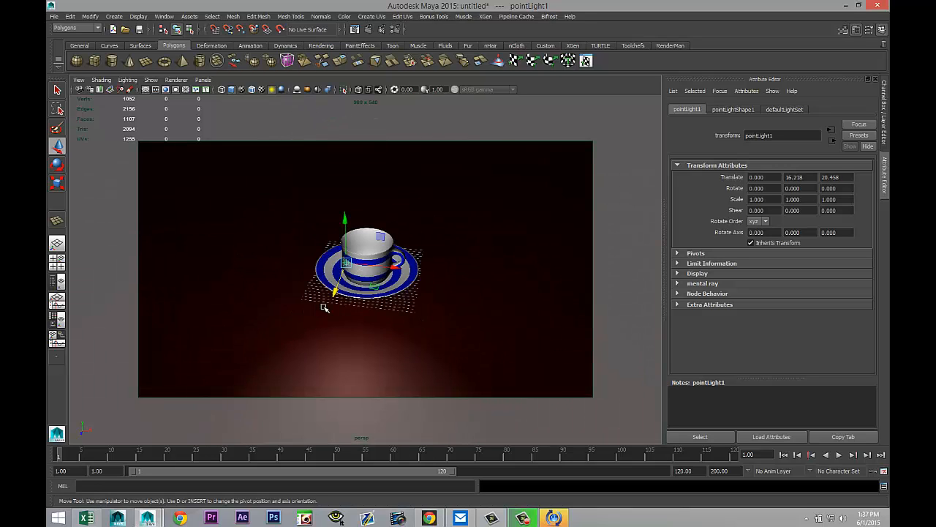
# Step: Duplicate the point light and move the copy to about X 22 and Y 36.2
pyautogui.hotkey('ctrl', 'd')
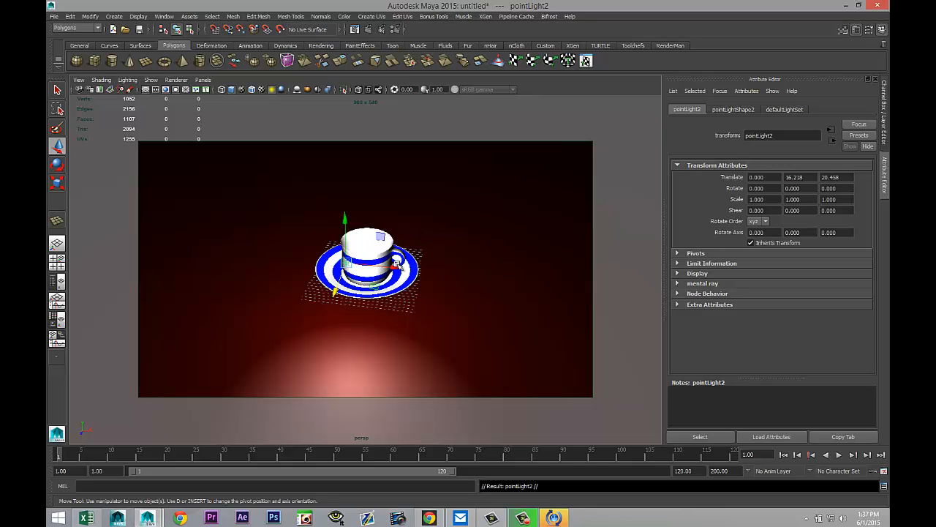
pyautogui.moveTo(399, 265); pyautogui.dragTo(531, 282)
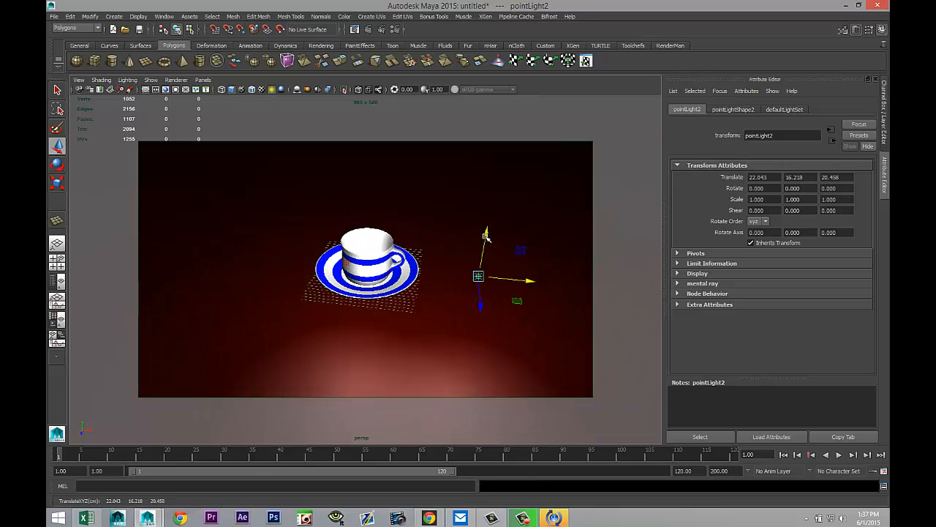
pyautogui.moveTo(487, 234); pyautogui.dragTo(520, 102)
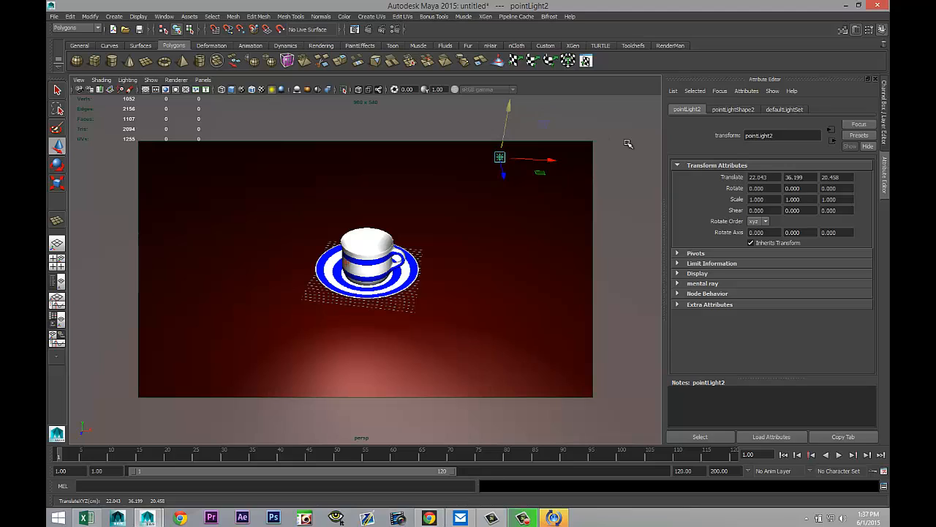
# Step: Set the second point light's intensity to 0.65
pyautogui.click(733, 110)
pyautogui.click(757, 235)
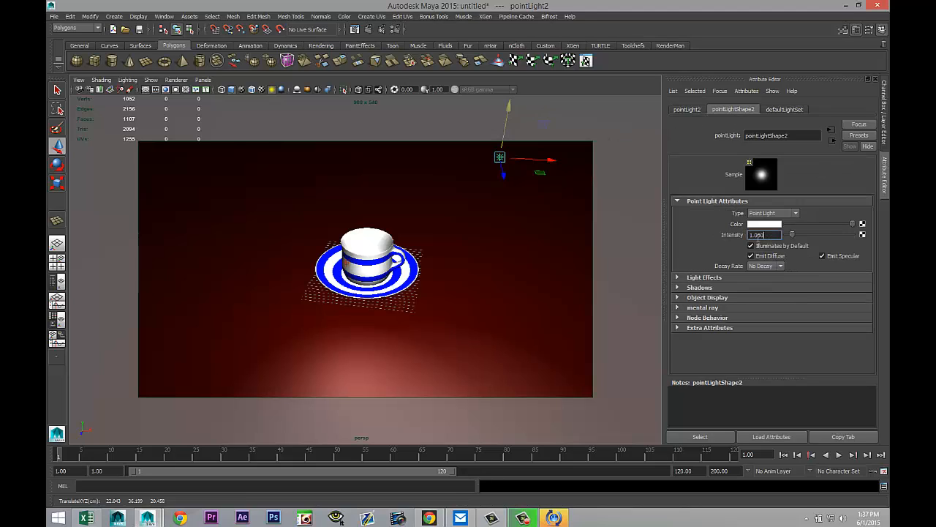
pyautogui.write('0.65')
pyautogui.press('Return')
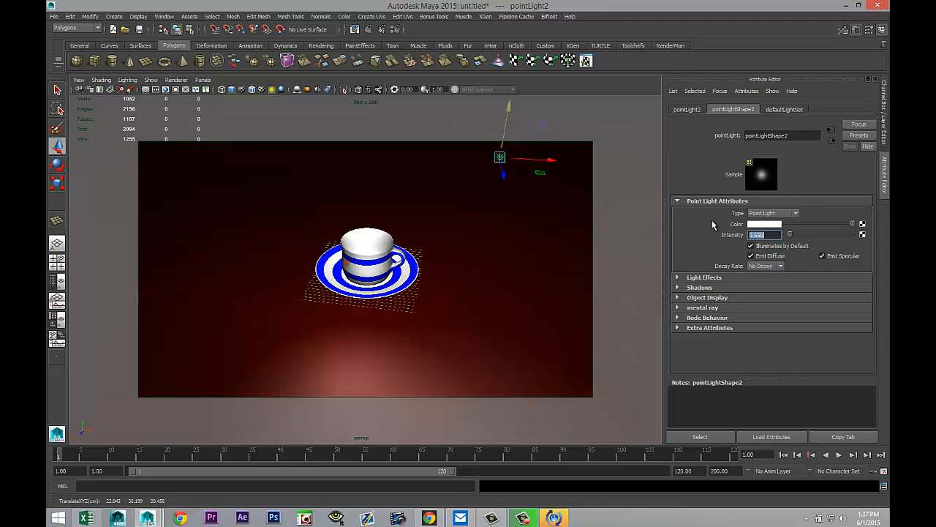
# Step: Restore the "new" camera bookmark view of the cup and saucer
pyautogui.click(79, 80)
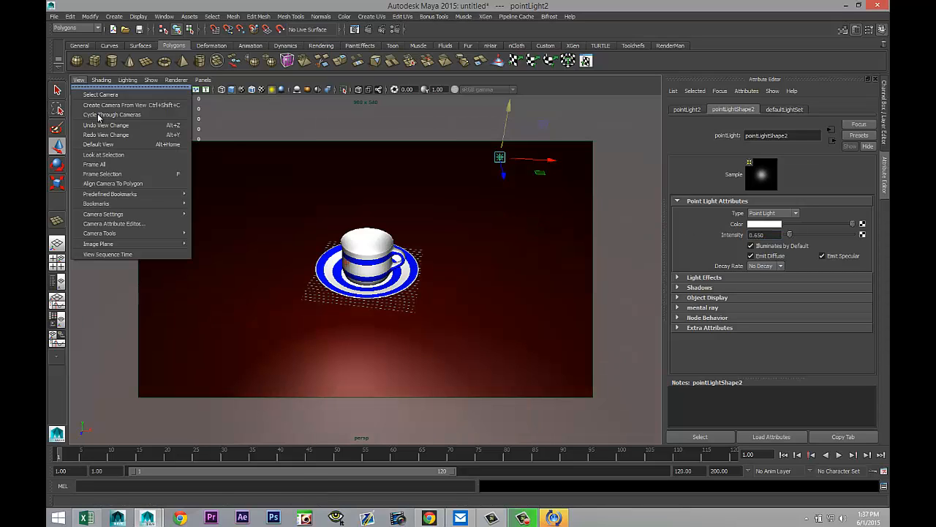
pyautogui.moveTo(158, 209)
pyautogui.click(219, 205)
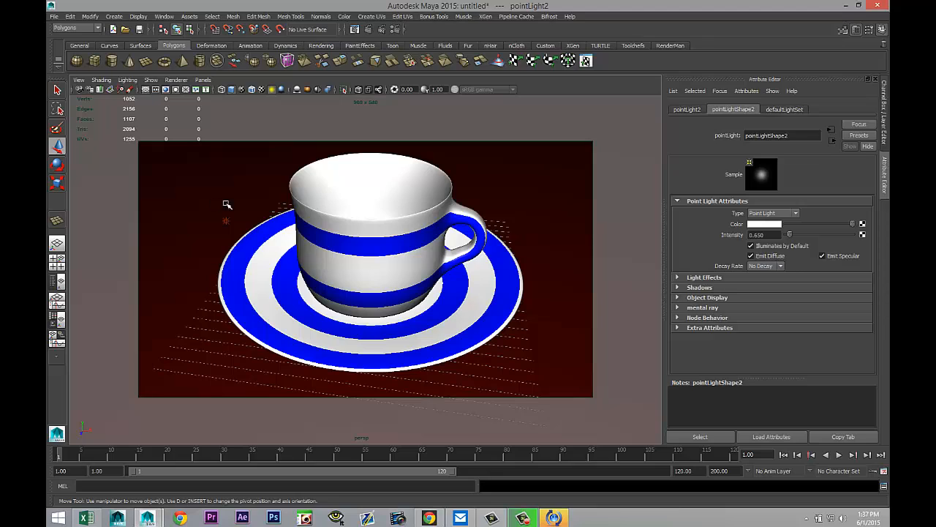
# Step: Open the render settings and switch the renderer to mental ray
pyautogui.click(394, 29)
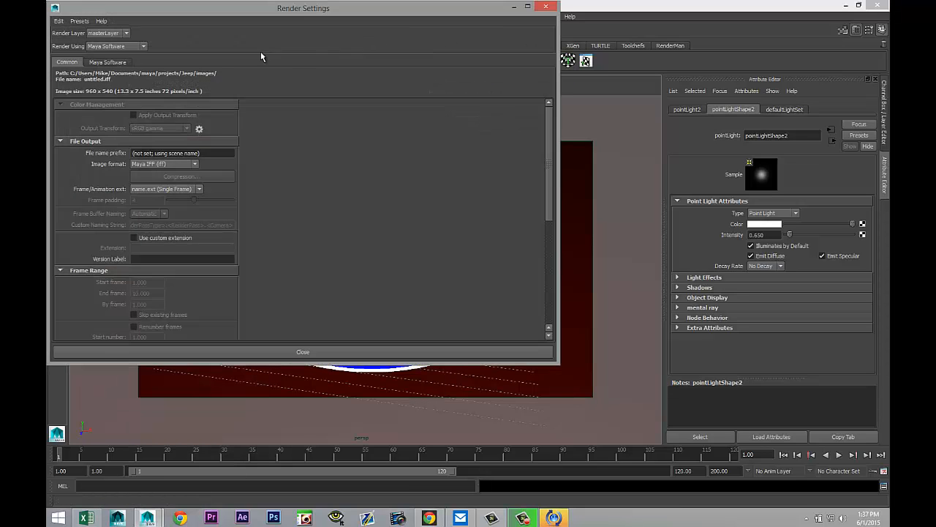
pyautogui.click(137, 47)
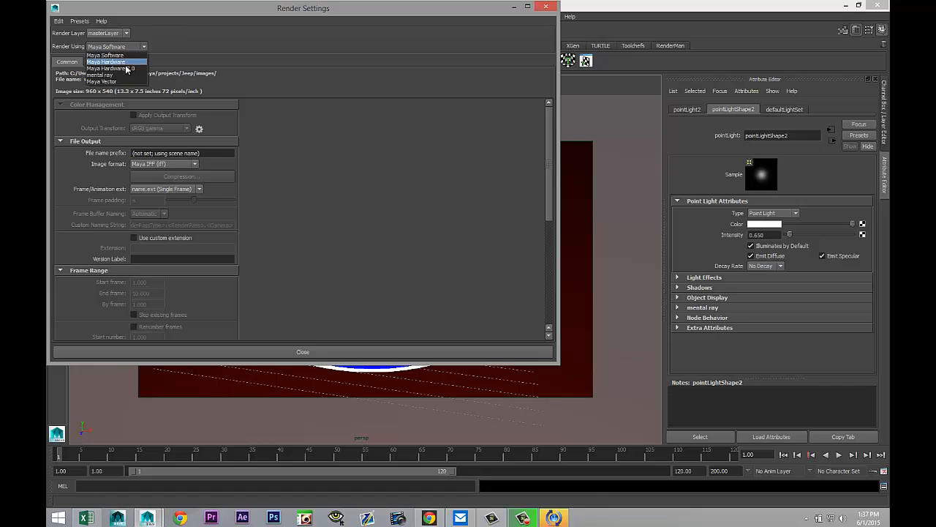
pyautogui.click(126, 75)
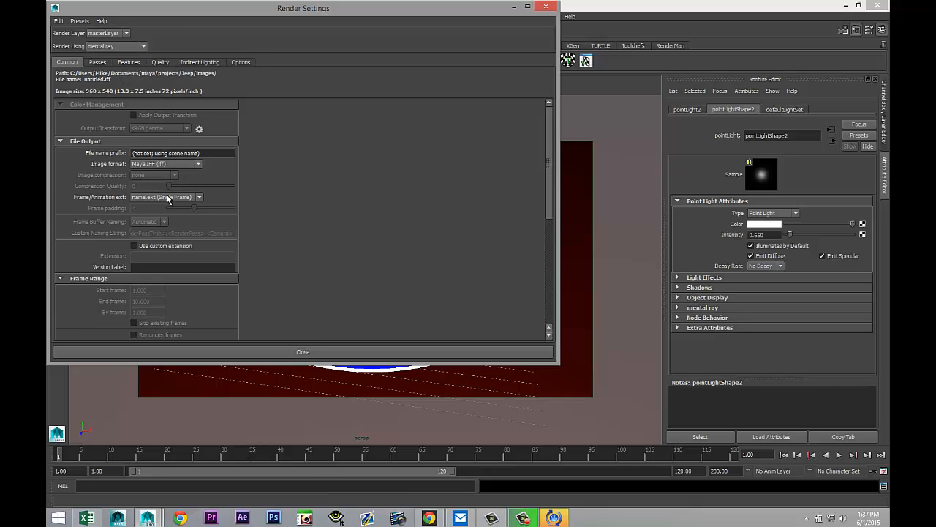
# Step: Set the image size preset to HD 1080
pyautogui.scroll(-6, 167, 194)
pyautogui.click(200, 203)
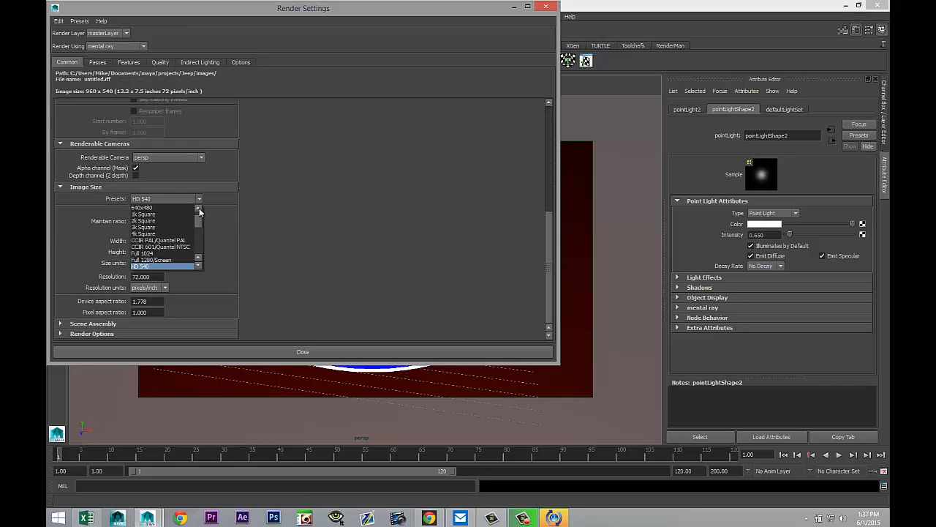
pyautogui.click(180, 266)
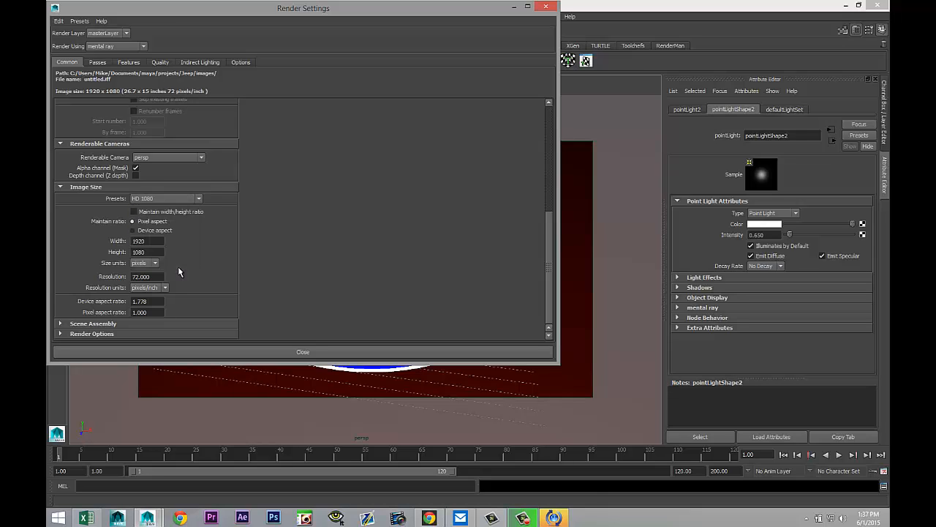
# Step: Turn on Global Illumination in the indirect lighting settings
pyautogui.click(159, 63)
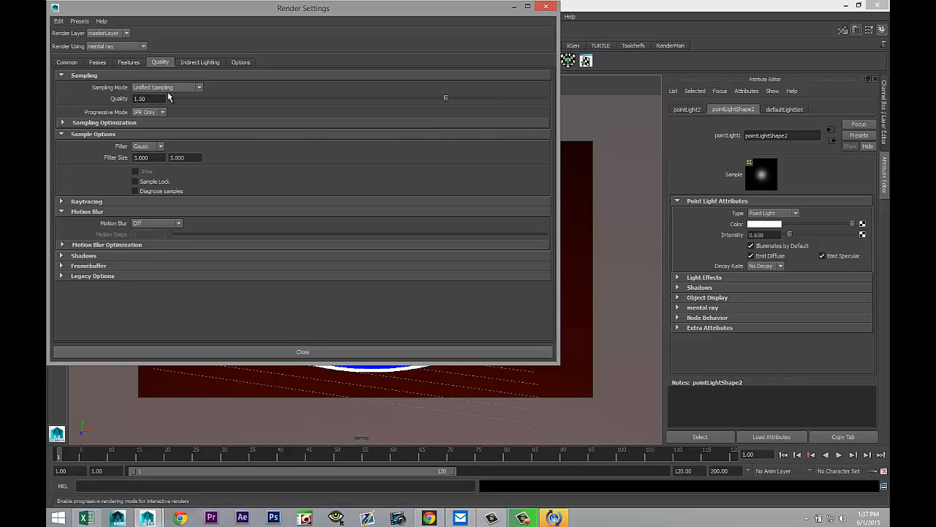
pyautogui.click(203, 63)
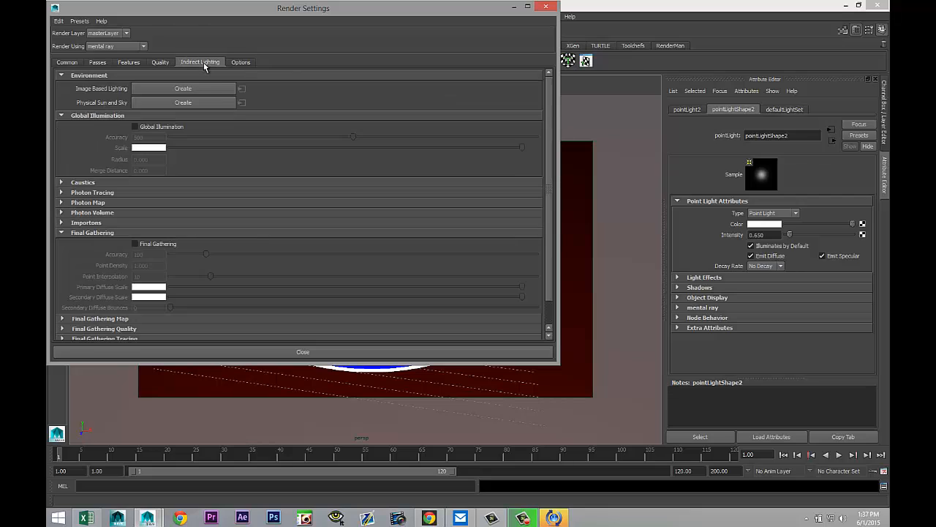
pyautogui.click(134, 128)
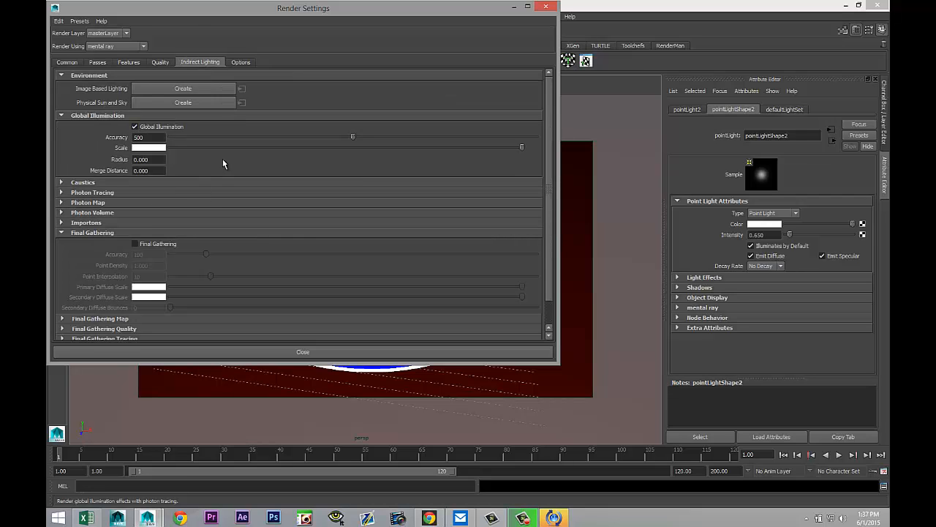
# Step: Create image-based lighting and load studio009.hdr as its image
pyautogui.click(184, 89)
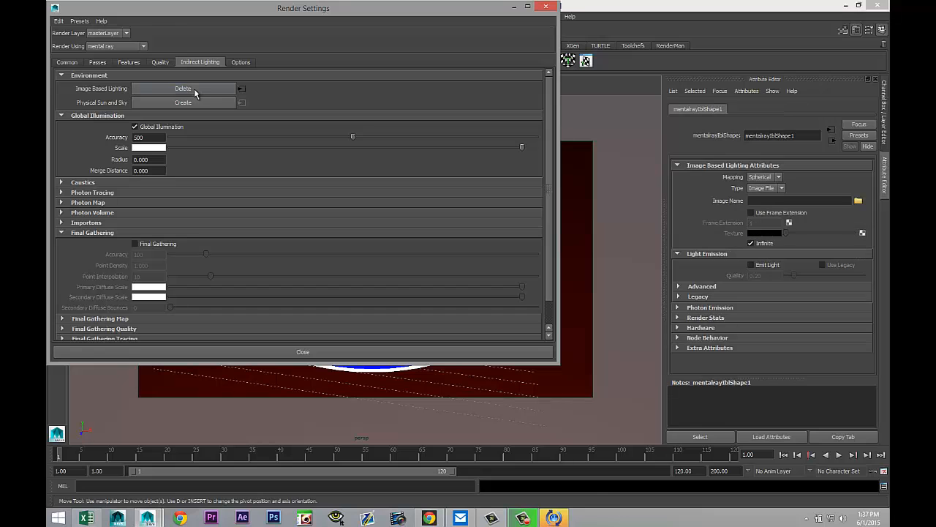
pyautogui.click(514, 7)
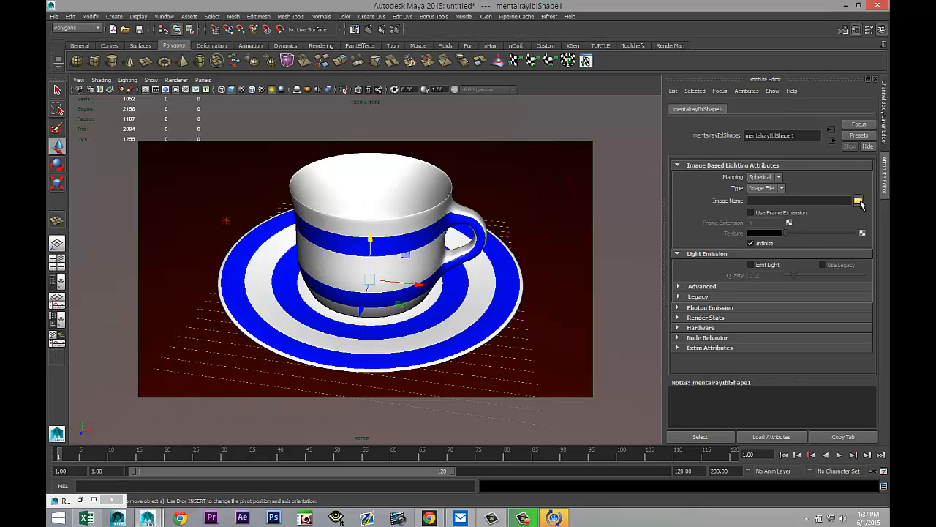
pyautogui.click(859, 201)
pyautogui.scroll(-15, 282, 183)
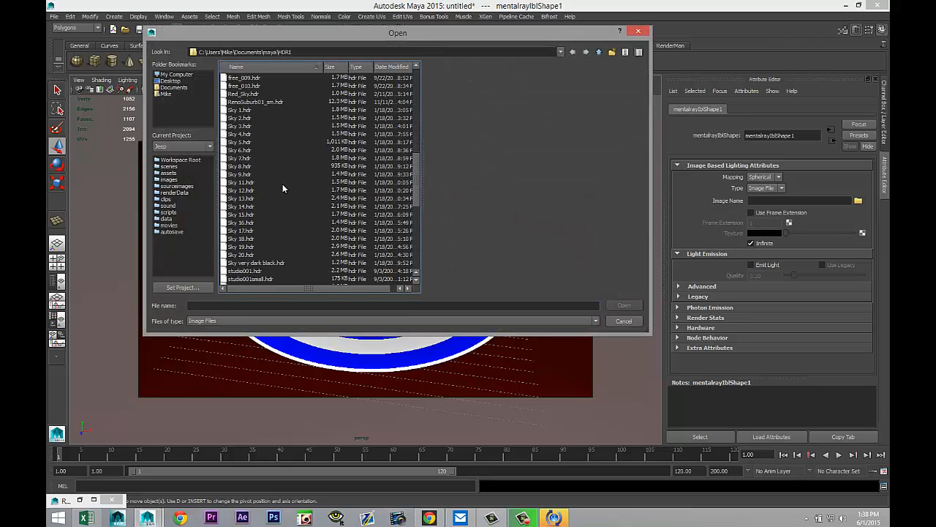
pyautogui.scroll(-7, 282, 187)
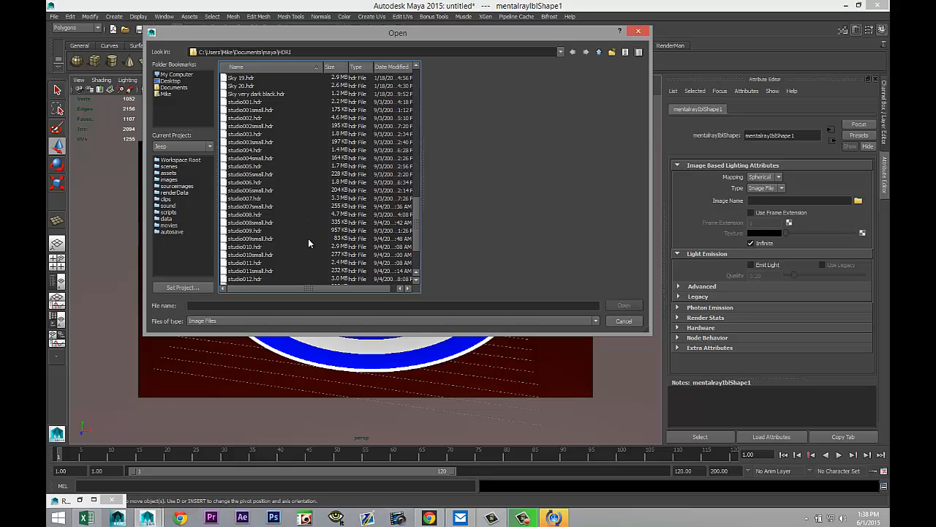
pyautogui.click(243, 230)
pyautogui.click(623, 306)
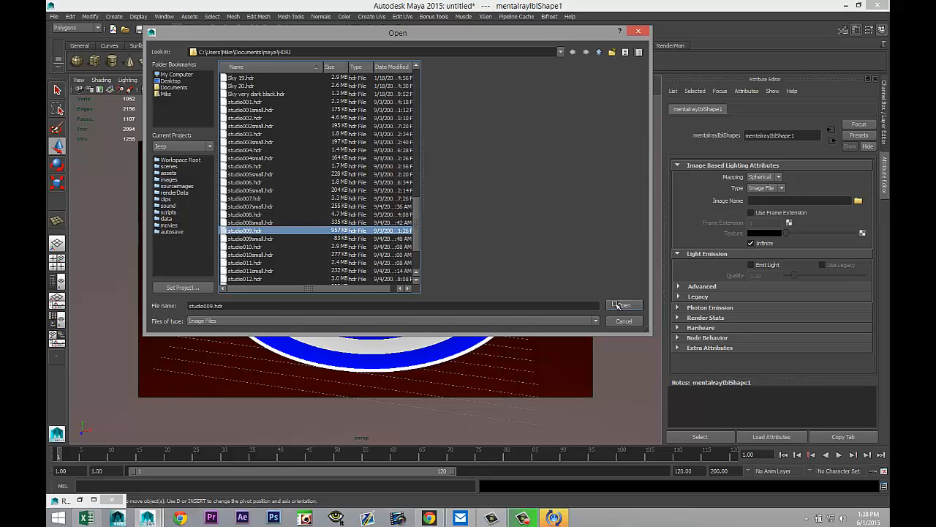